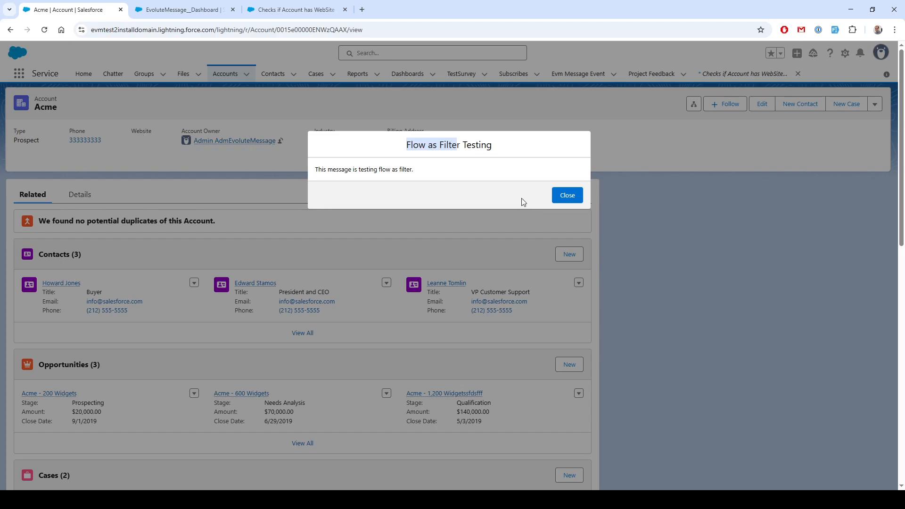
Close the message popup, then open the Acme account's edit form and save it
click(568, 195)
click(762, 104)
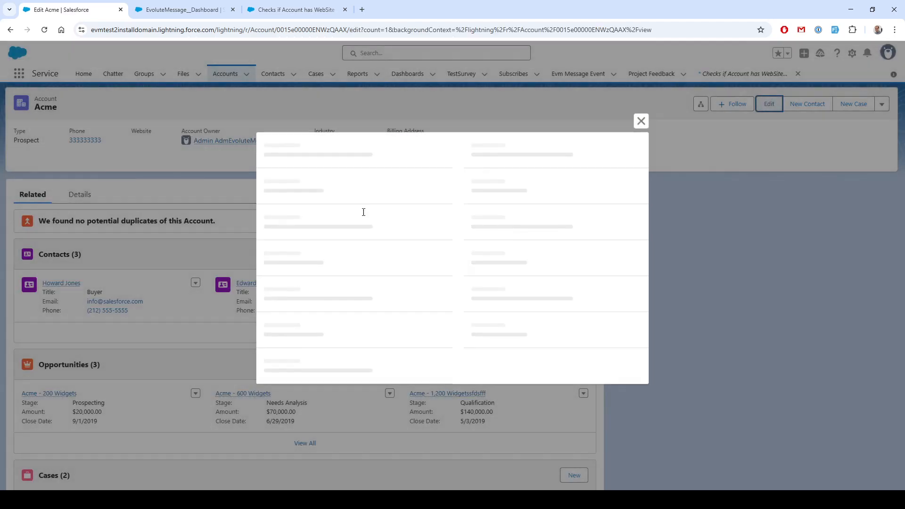
click(491, 225)
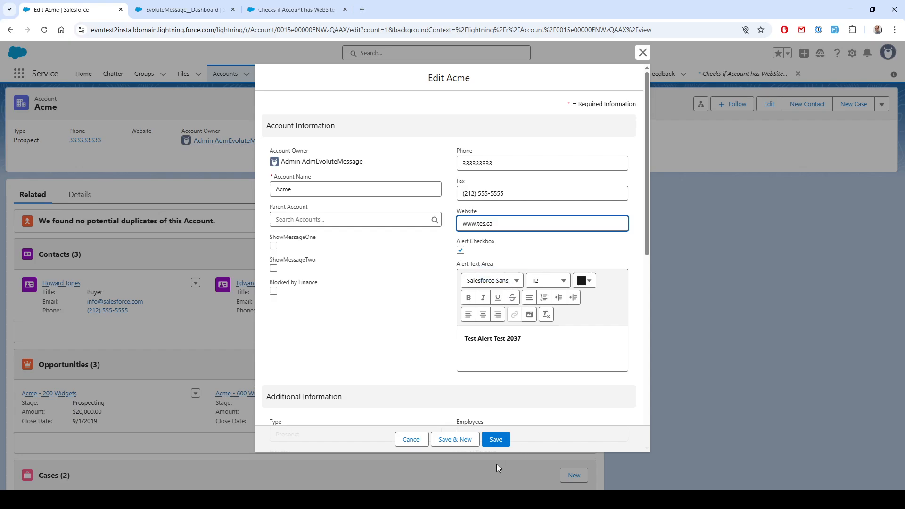
click(495, 439)
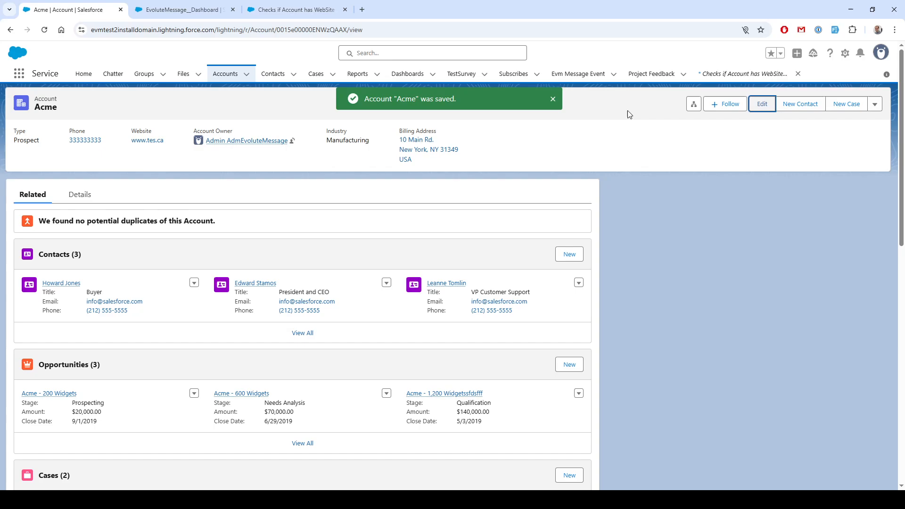
Clear the Acme account's Website field, save the record, and close the message popup that appears
click(762, 104)
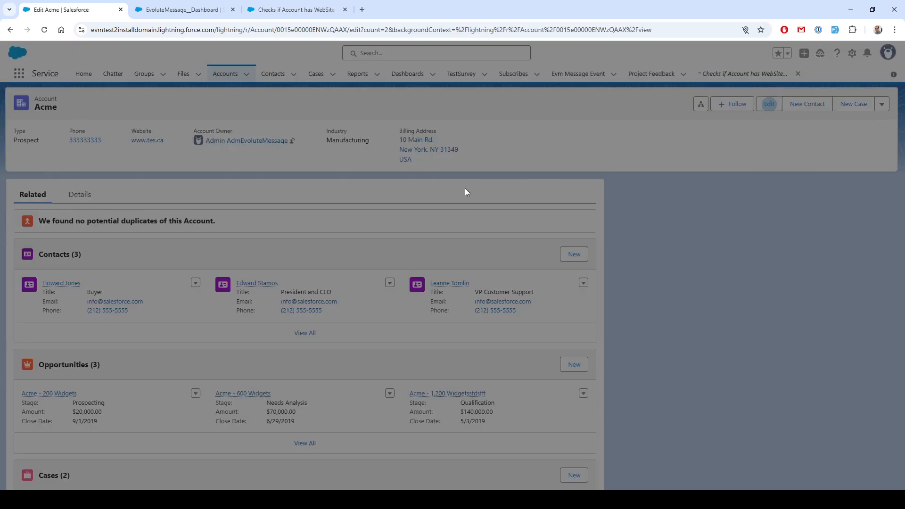
click(518, 224)
key(ctrl+a)
key(BackSpace)
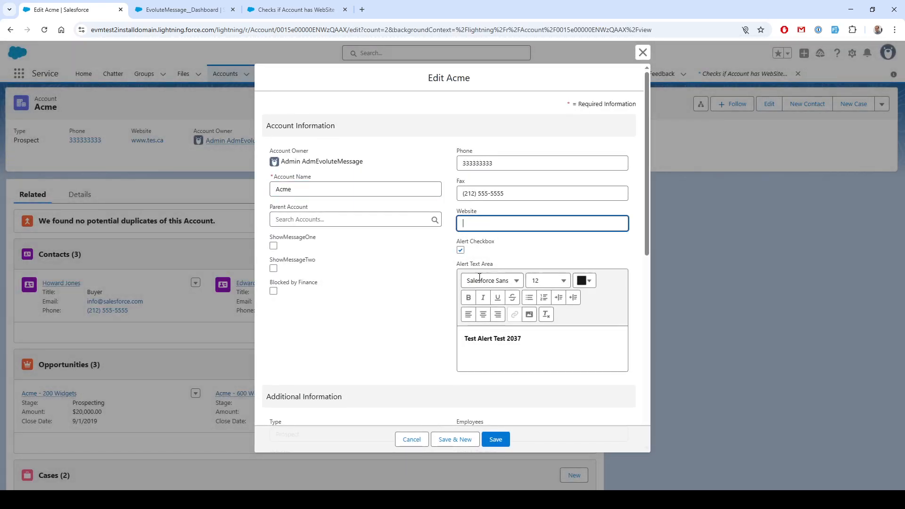
click(499, 440)
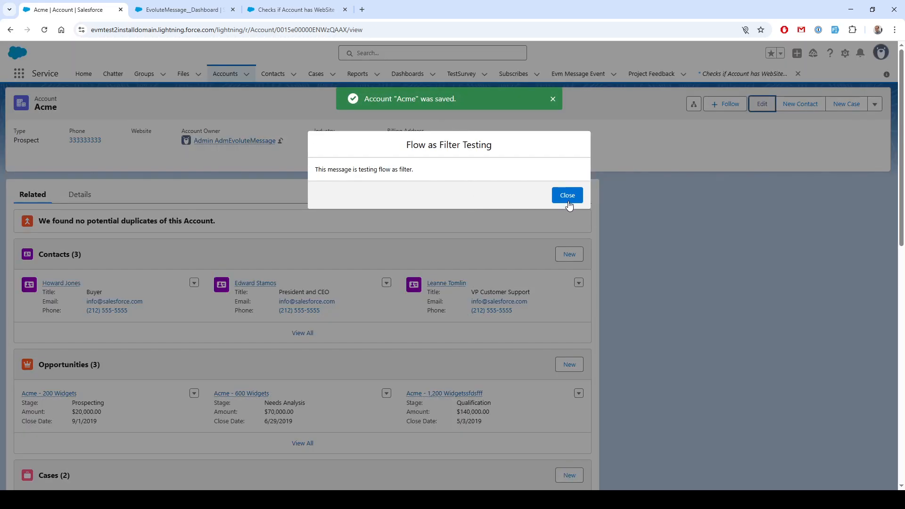
click(567, 195)
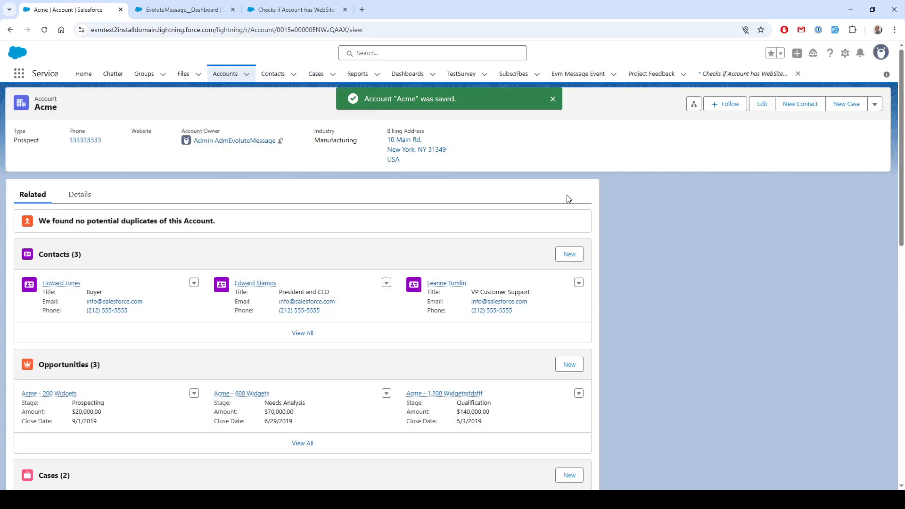
Review the message's filter settings in the EvoluteMessage builder
click(175, 10)
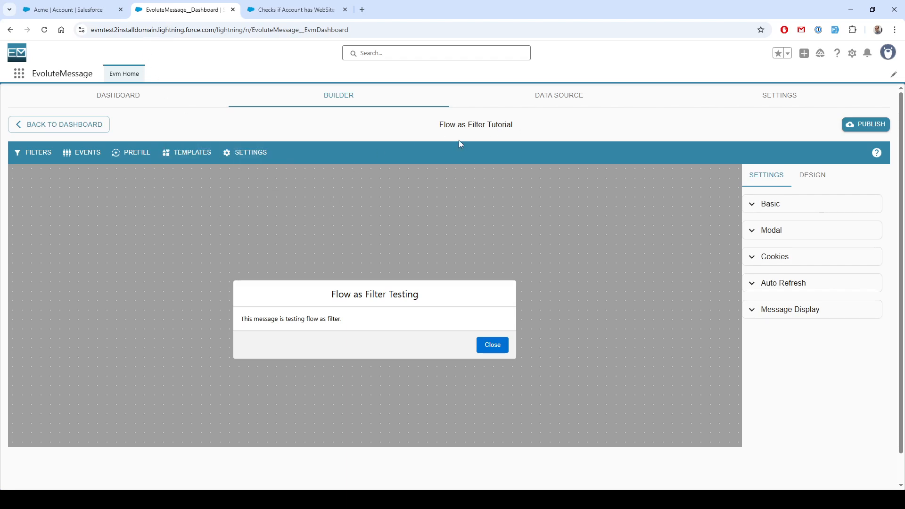
click(31, 155)
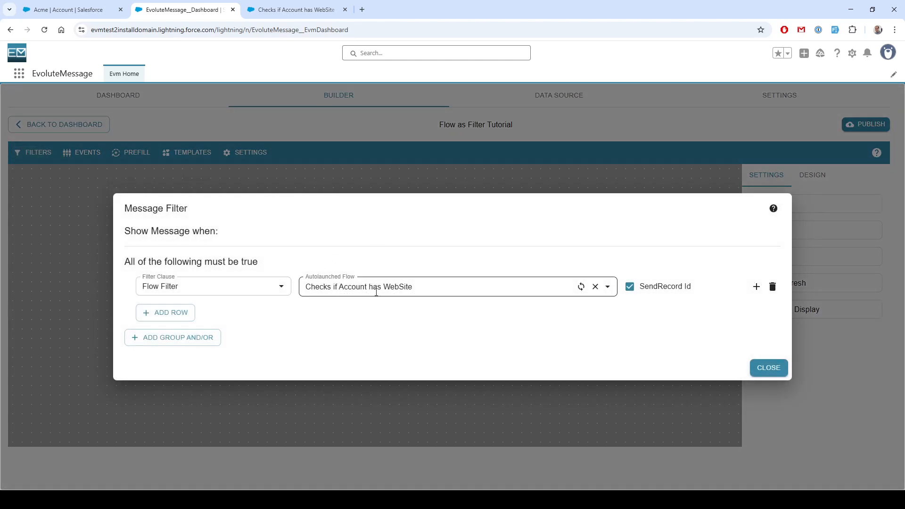
click(766, 369)
Examine the Checks if Account has WebSite flow and the Acme account's header details
click(254, 10)
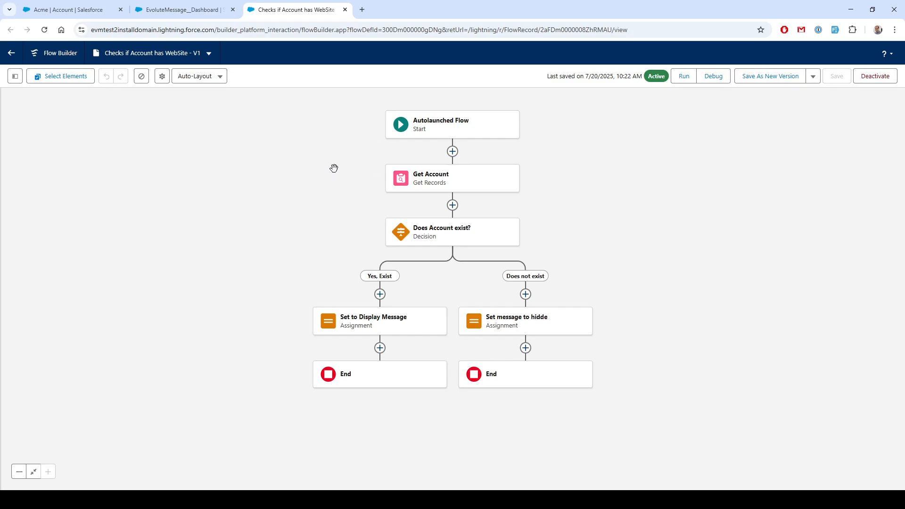
click(174, 13)
click(70, 9)
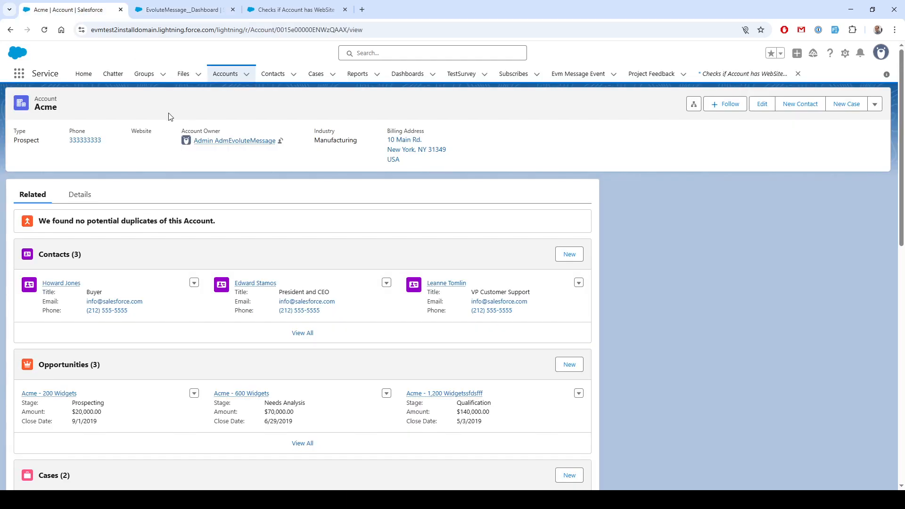
double_click(140, 131)
double_click(72, 131)
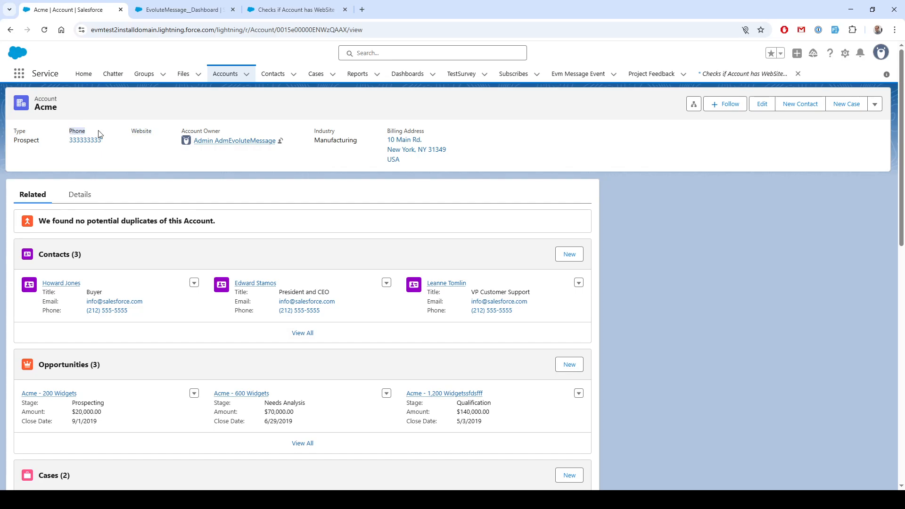
click(121, 117)
double_click(75, 134)
click(129, 111)
Leave the Flow Builder and open Setup
click(276, 10)
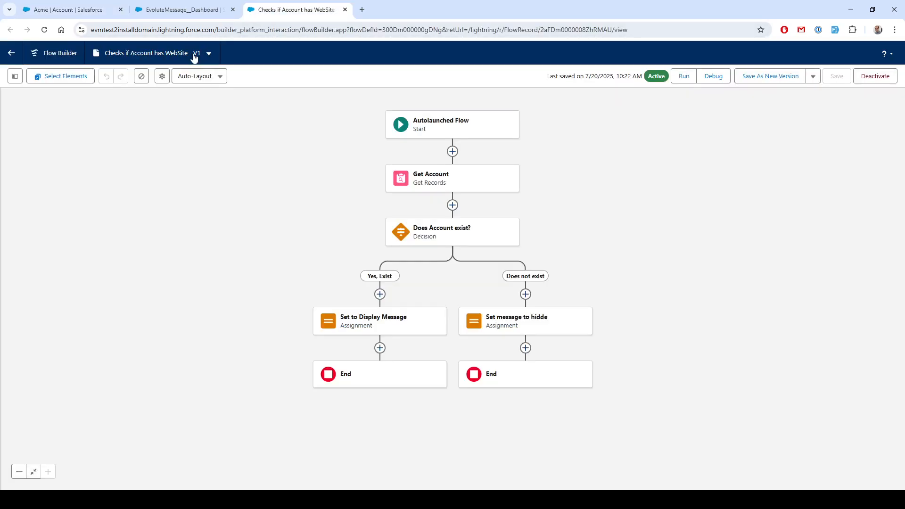
click(10, 55)
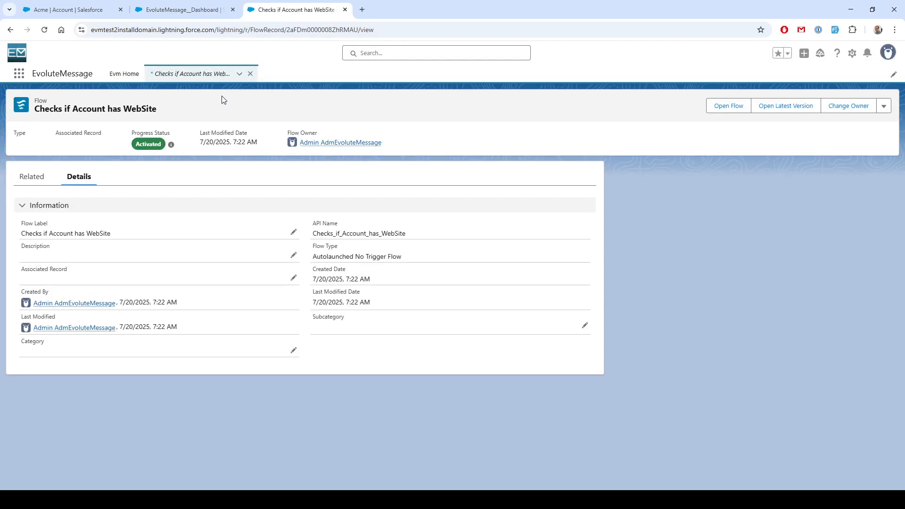
click(851, 53)
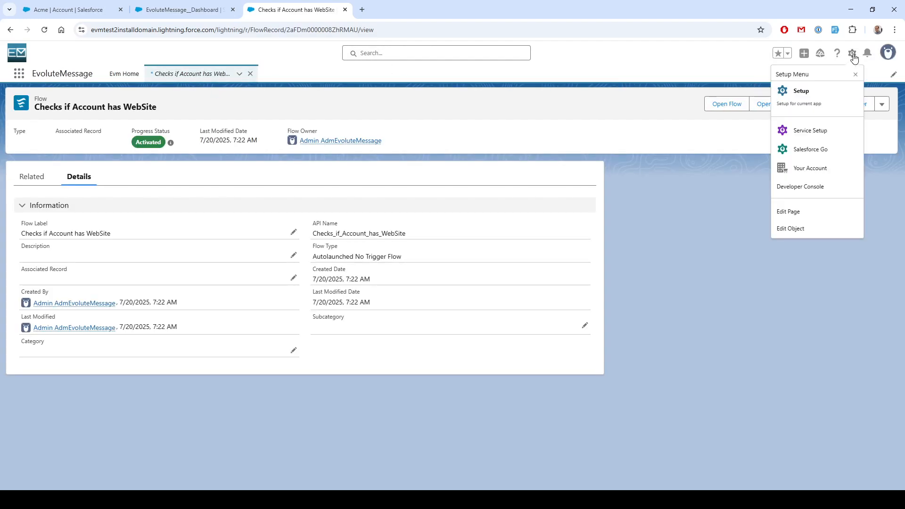
click(806, 91)
click(345, 9)
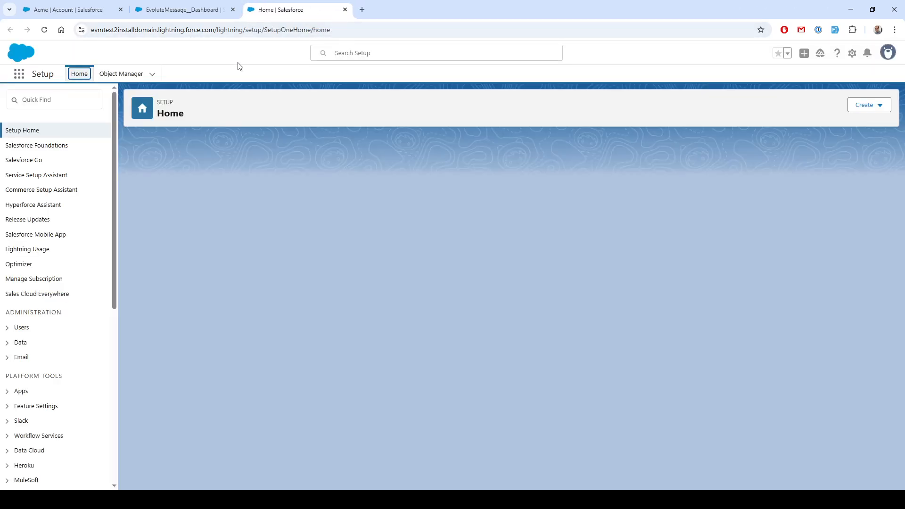
Search Setup for flow and open the Flows list
click(69, 101)
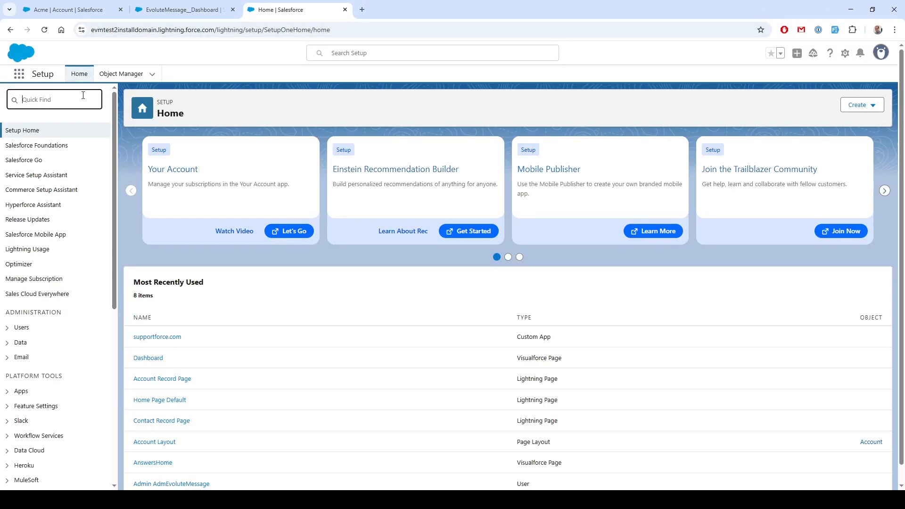
text(flow)
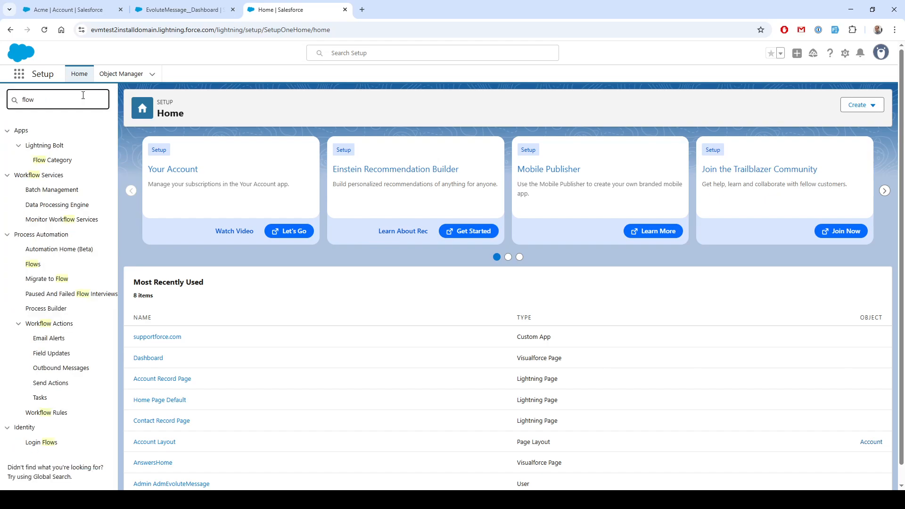
click(33, 264)
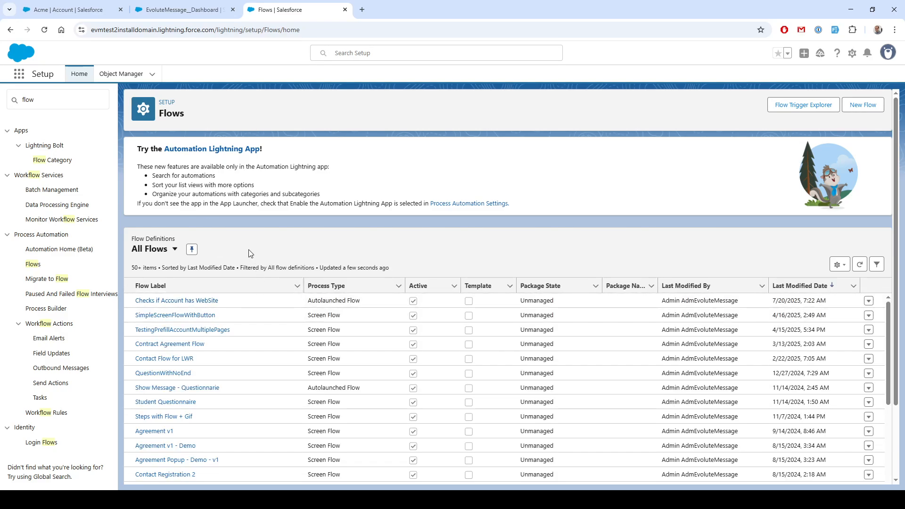
Create a new Autolaunched Flow (No Trigger)
click(863, 104)
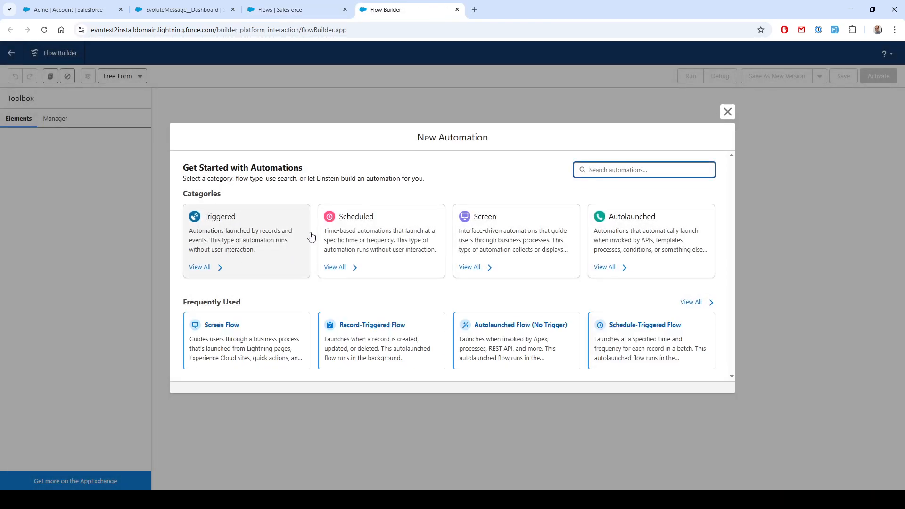
click(628, 232)
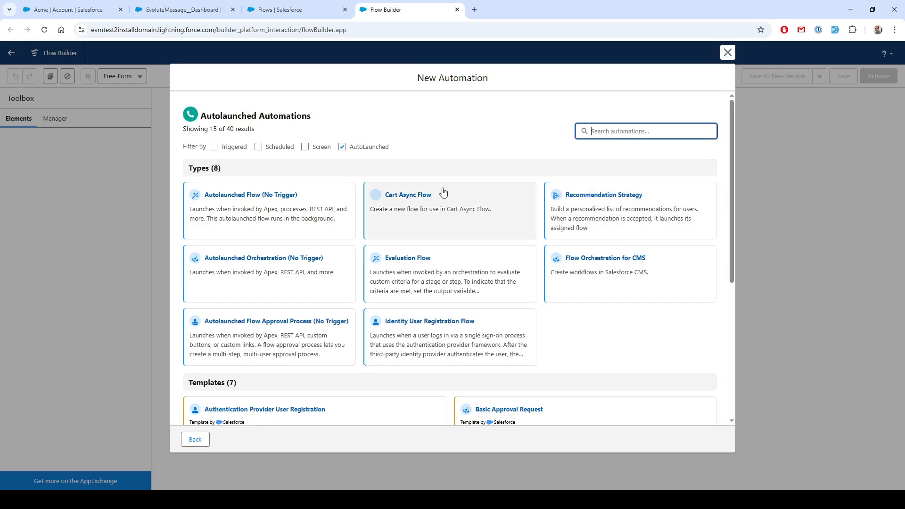
click(249, 197)
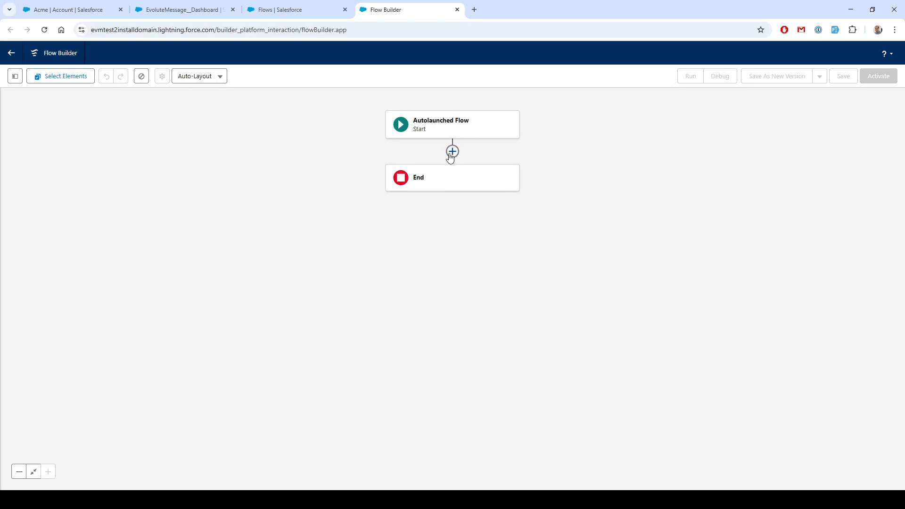
Open the toolbox and start a new Variable resource named evmRecordPageId
click(14, 76)
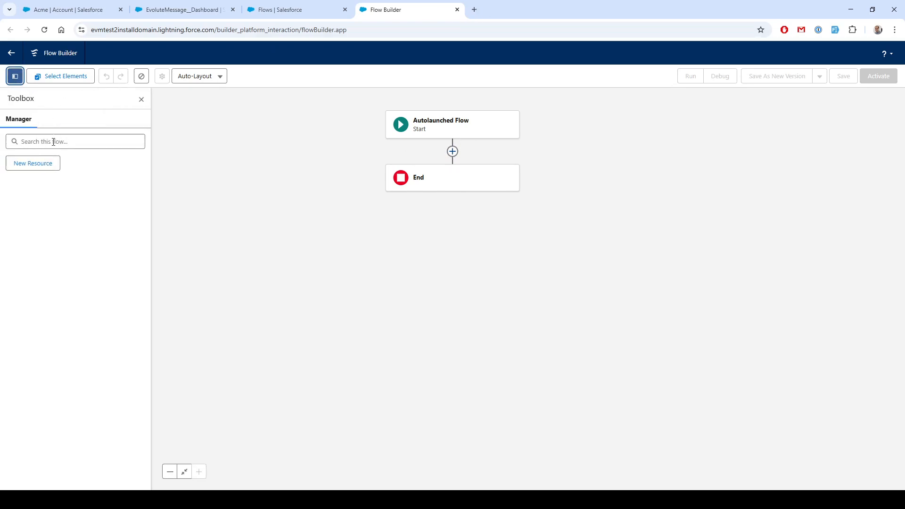
click(37, 165)
click(301, 227)
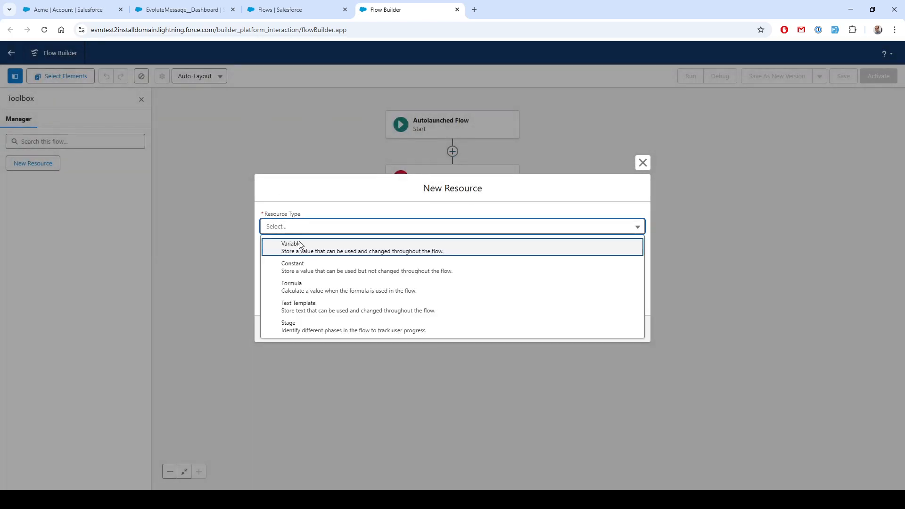
click(297, 243)
click(291, 245)
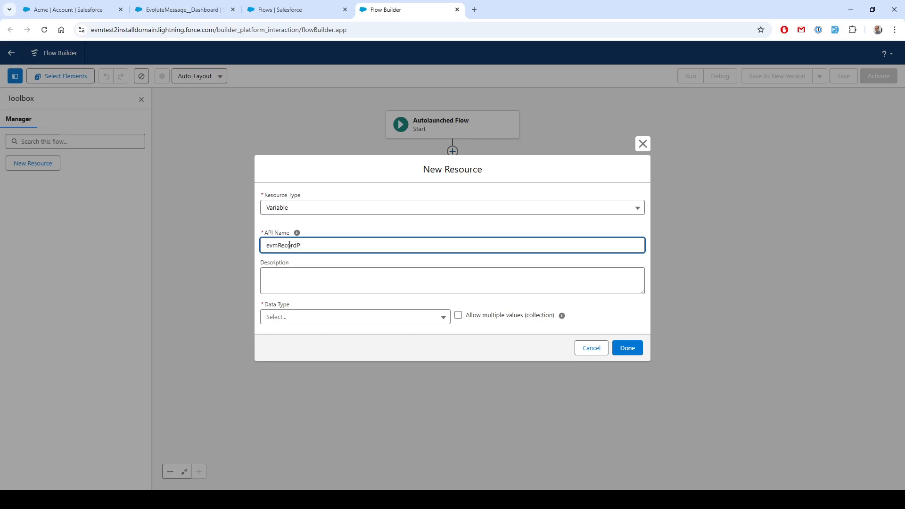
Open evolutemessage.com/support in a new browser tab
click(474, 10)
text(evolutemessage.com)
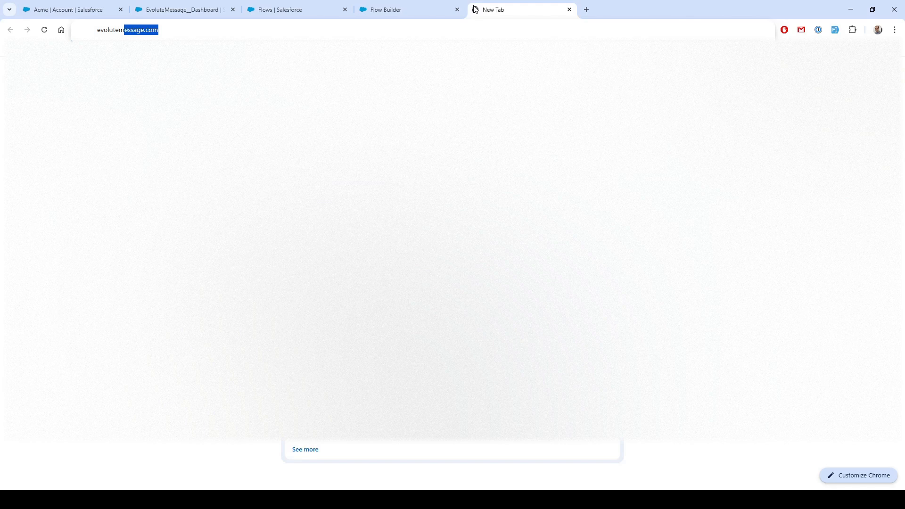
key(Right)
text(/s)
key(Return)
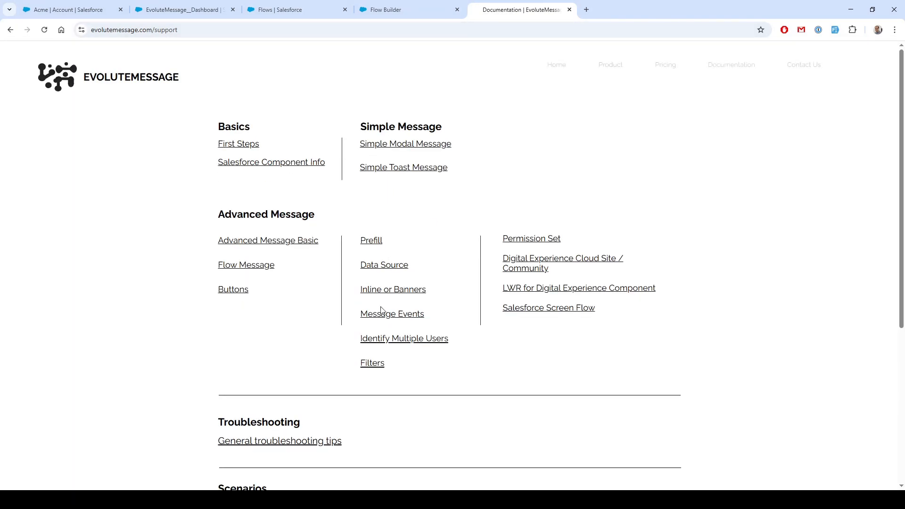
Open the Filters documentation and read the Flow Filter section's input and output variable names
click(372, 363)
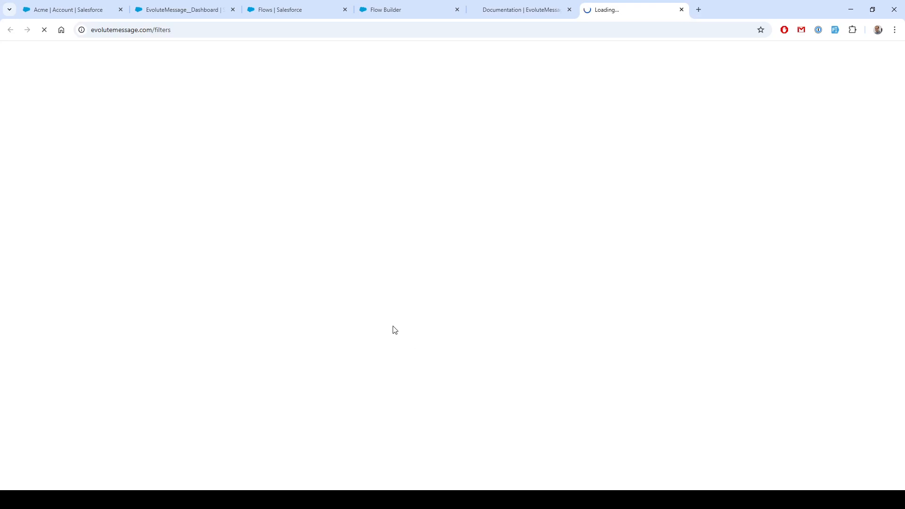
click(570, 13)
scroll(330, 297, down, 10)
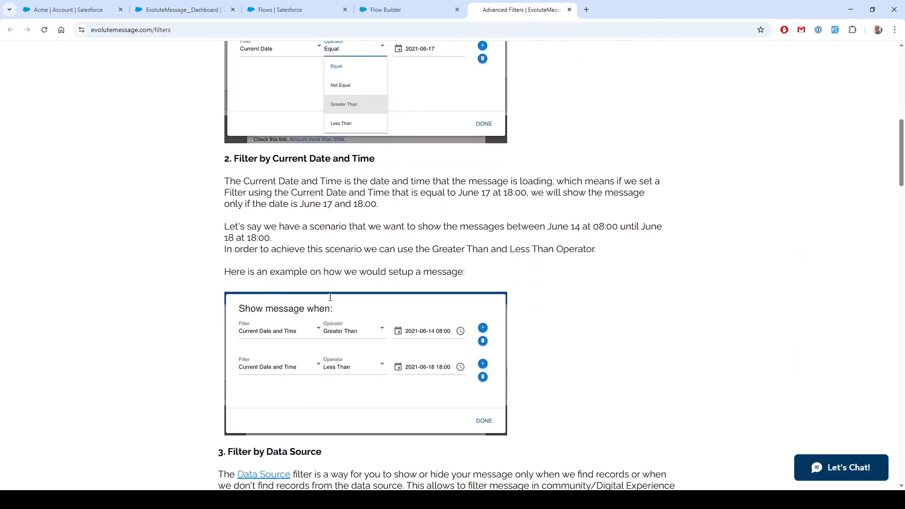
scroll(330, 296, down, 20)
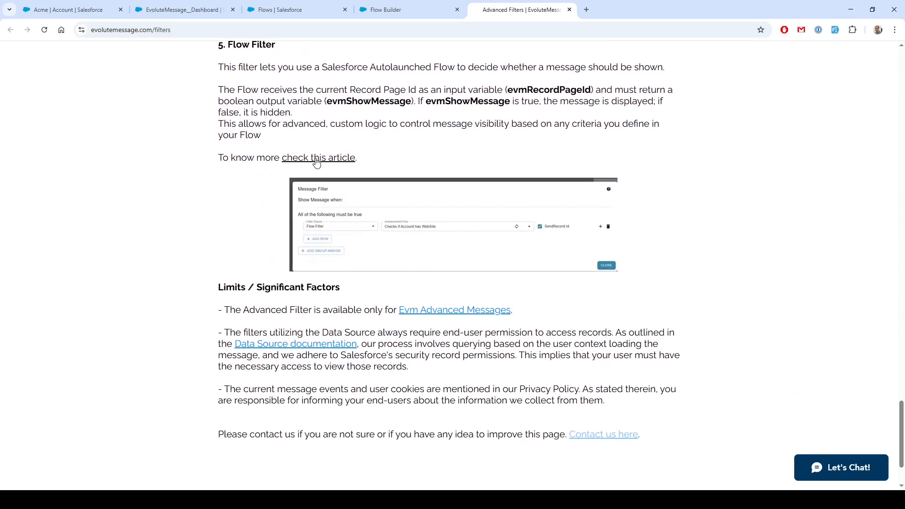
double_click(376, 92)
double_click(540, 90)
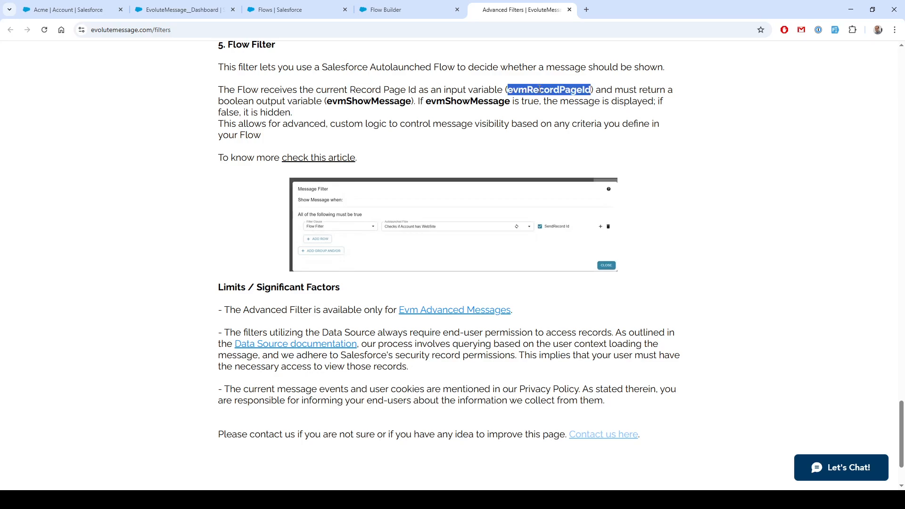
Open the linked Flow as Filter article, select the evmRecordPageId name in its tutorial, and return to Flow Builder
click(318, 157)
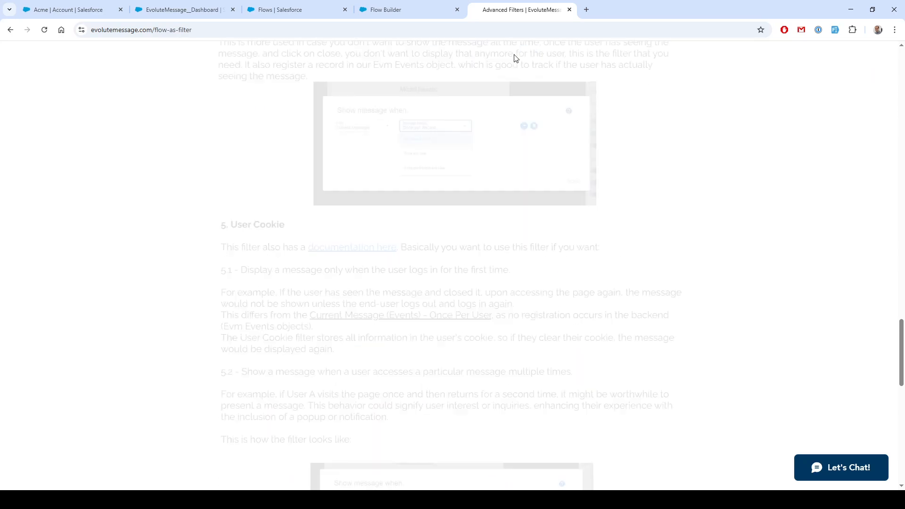
scroll(314, 222, down, 8)
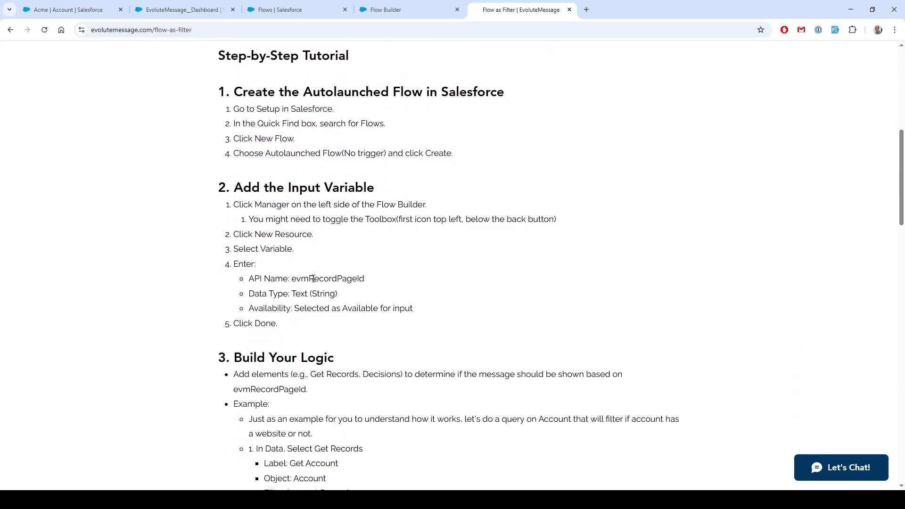
double_click(314, 278)
scroll(290, 278, down, 2)
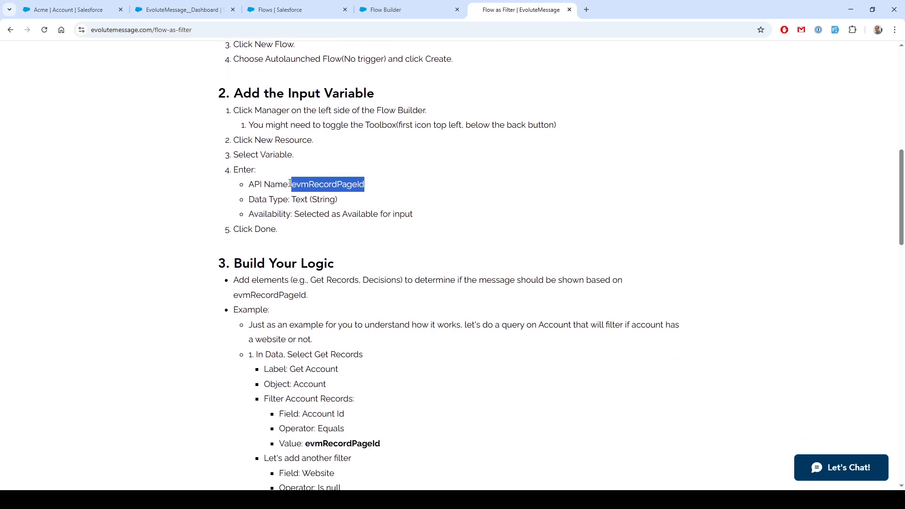
click(320, 182)
double_click(322, 183)
key(ctrl+c)
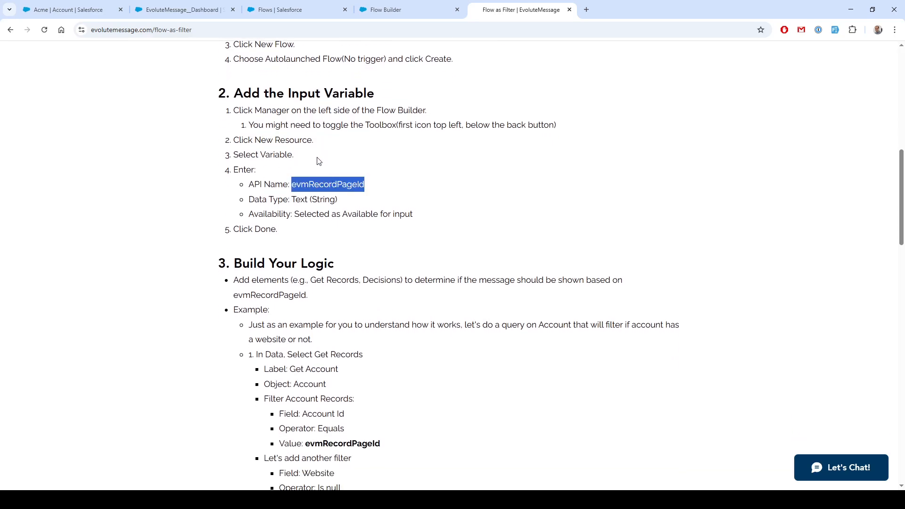
click(394, 7)
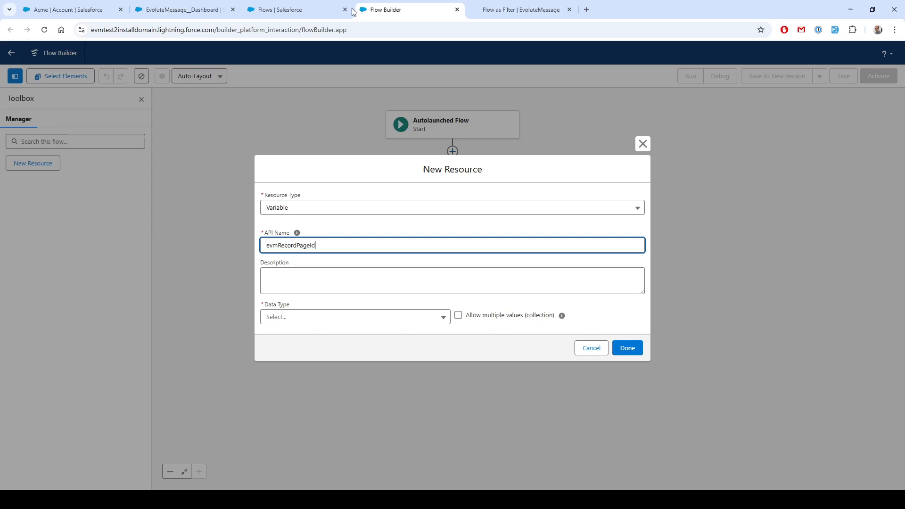
Paste evmRecordPageId as the new variable's API name
double_click(320, 247)
key(ctrl+v)
click(326, 283)
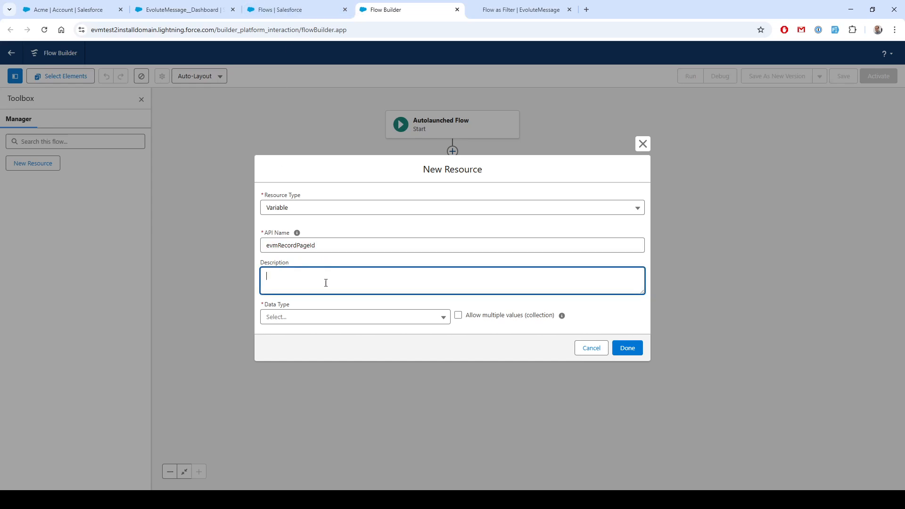
Set the variable's data type to Text, make it available for input, and save the variable
click(324, 326)
click(318, 141)
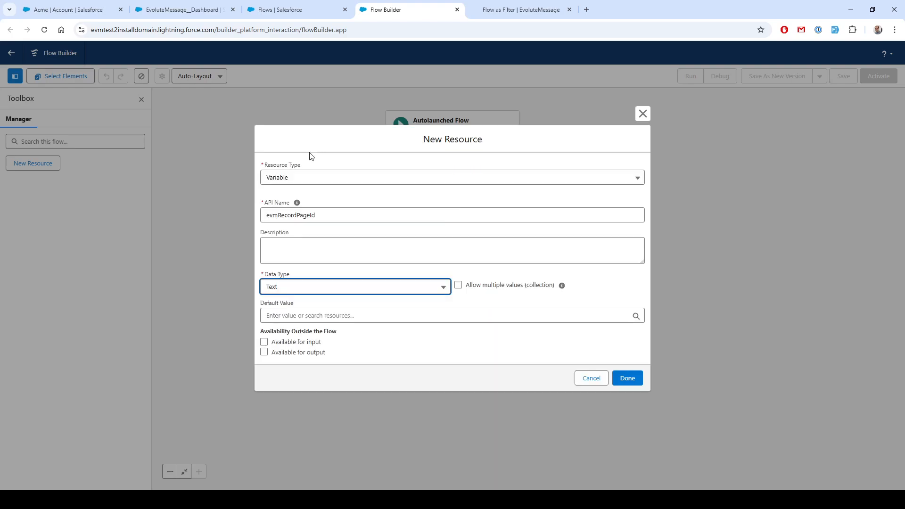
click(264, 342)
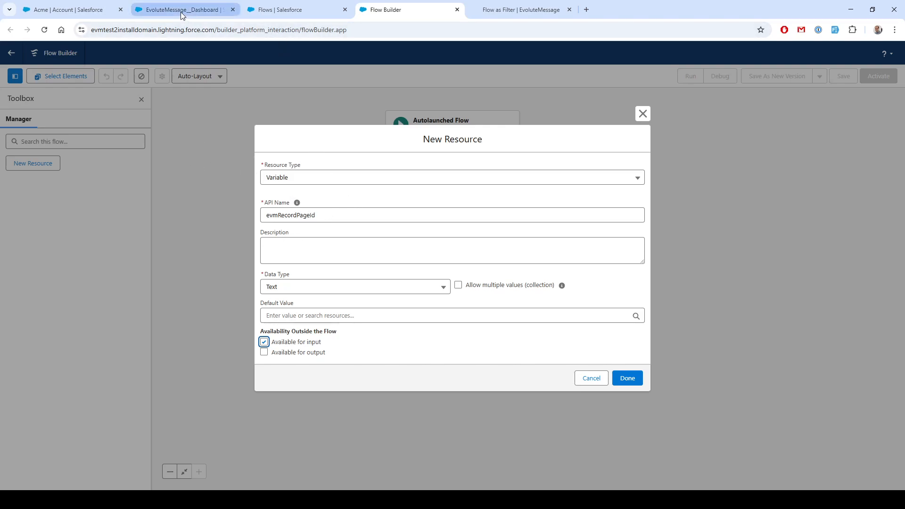
click(132, 11)
click(70, 9)
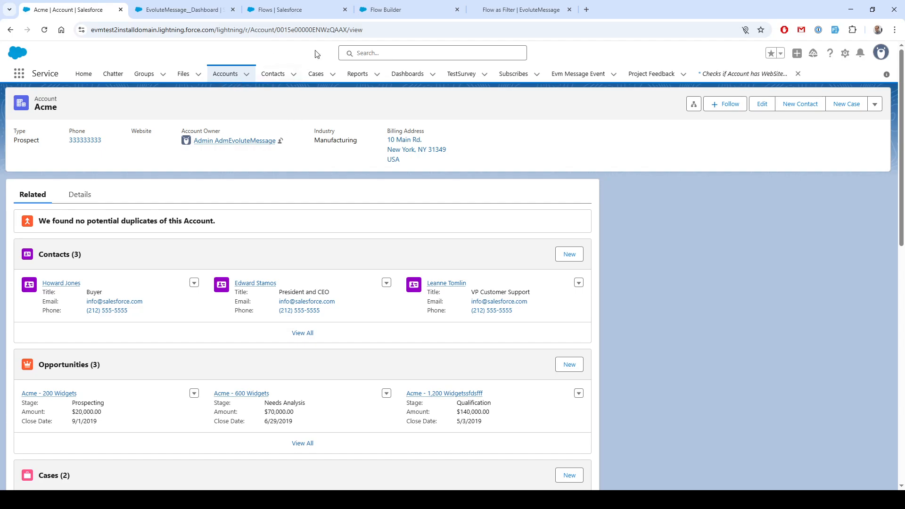
click(320, 29)
double_click(330, 30)
click(405, 6)
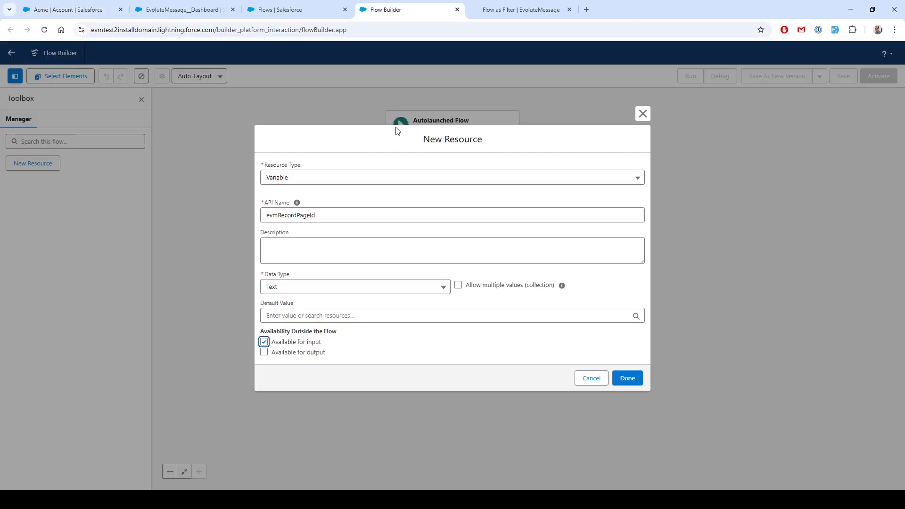
click(634, 378)
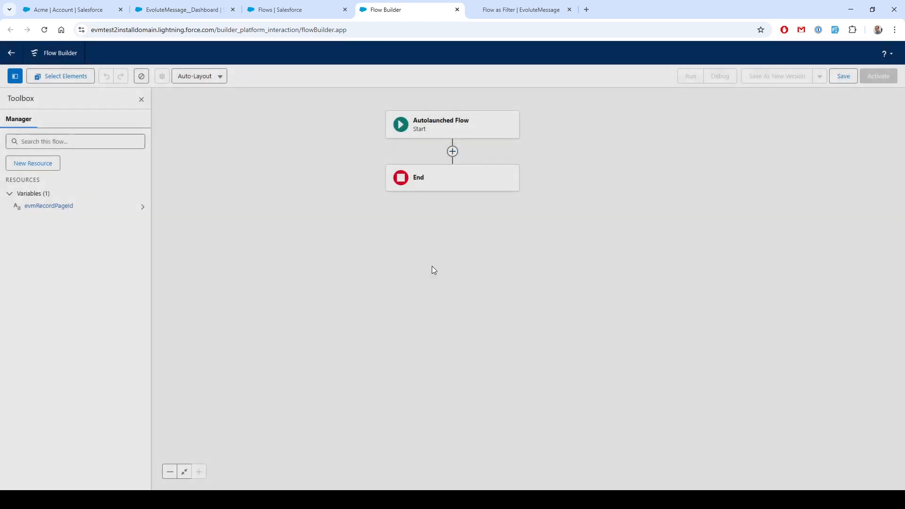
Add a Create Records element after Start labelled Get Account with Empty Phone
click(452, 151)
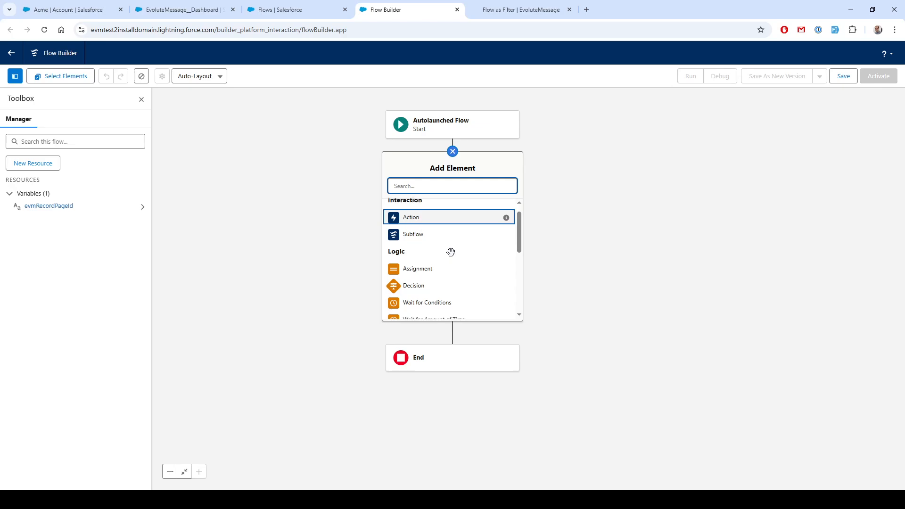
scroll(448, 248, down, 3)
click(426, 261)
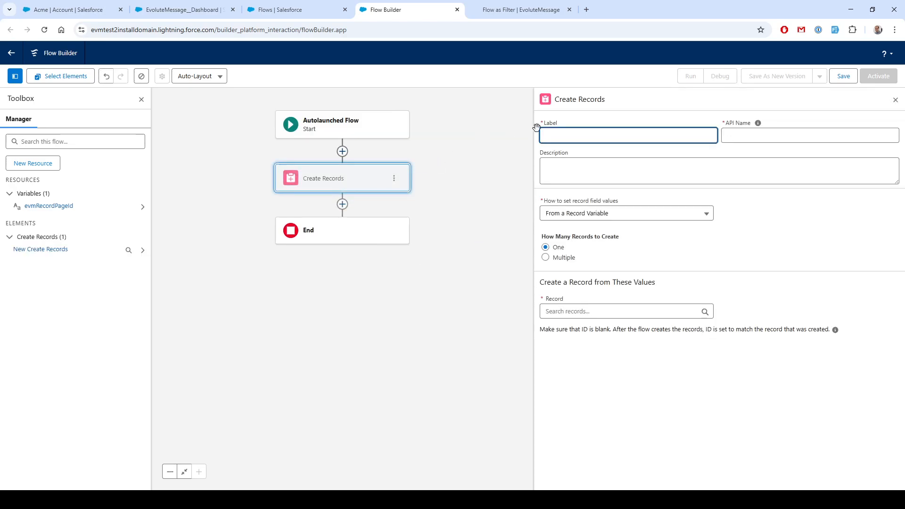
text(Get Account with Empty Phone)
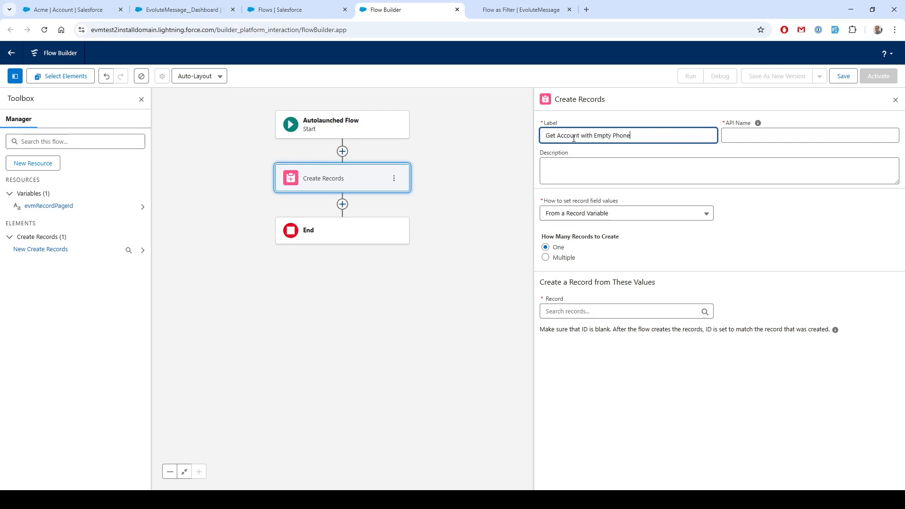
key(Tab)
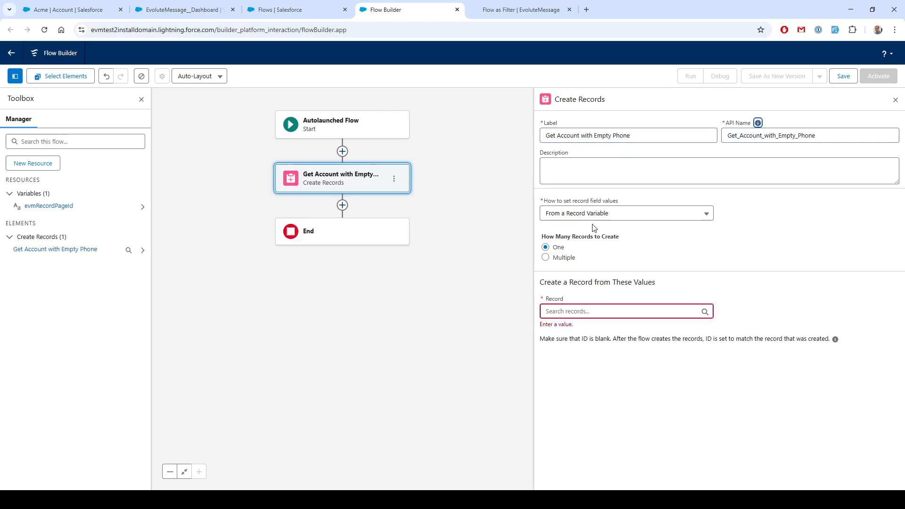
Try to choose an Account record variable as the source of the record's values
click(560, 312)
text(accou)
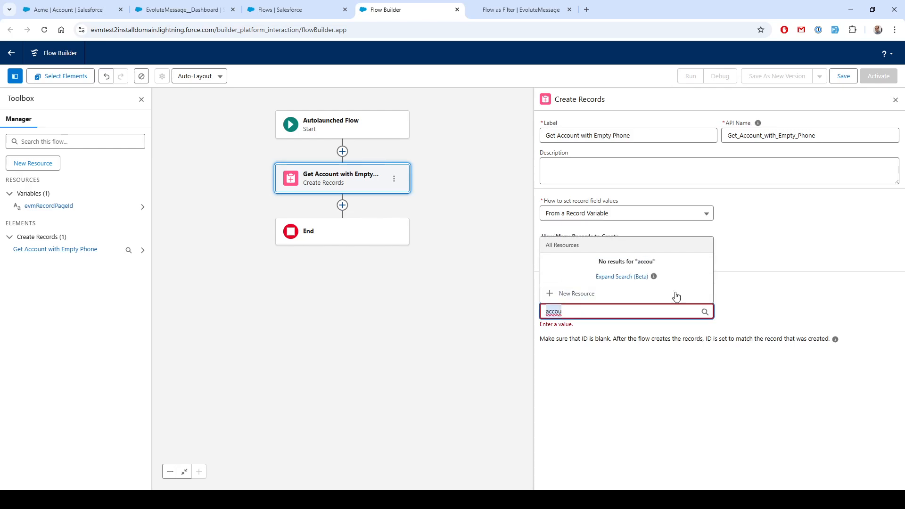
click(674, 234)
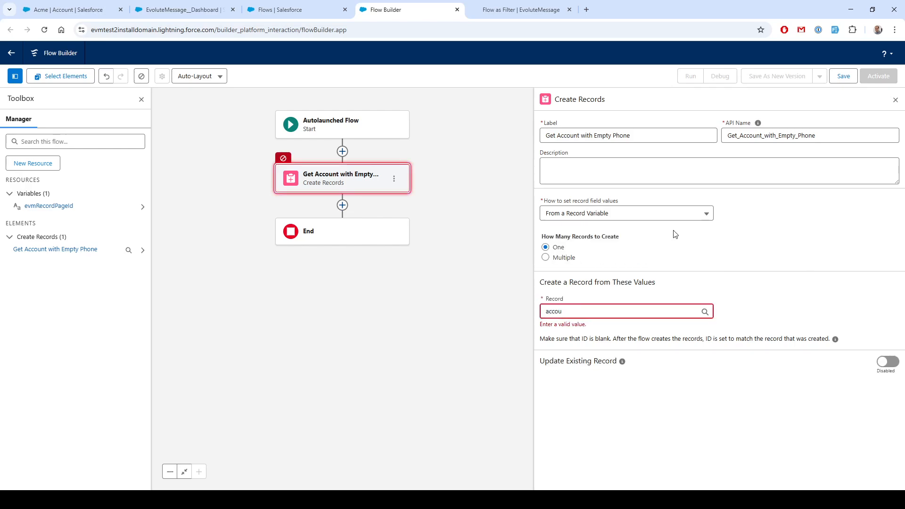
double_click(571, 311)
key(BackSpace)
text(Accou)
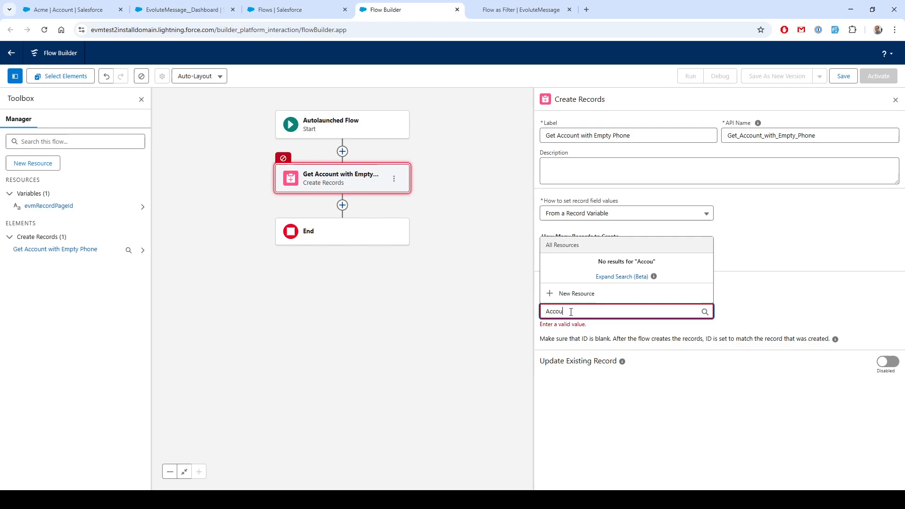
key(Escape)
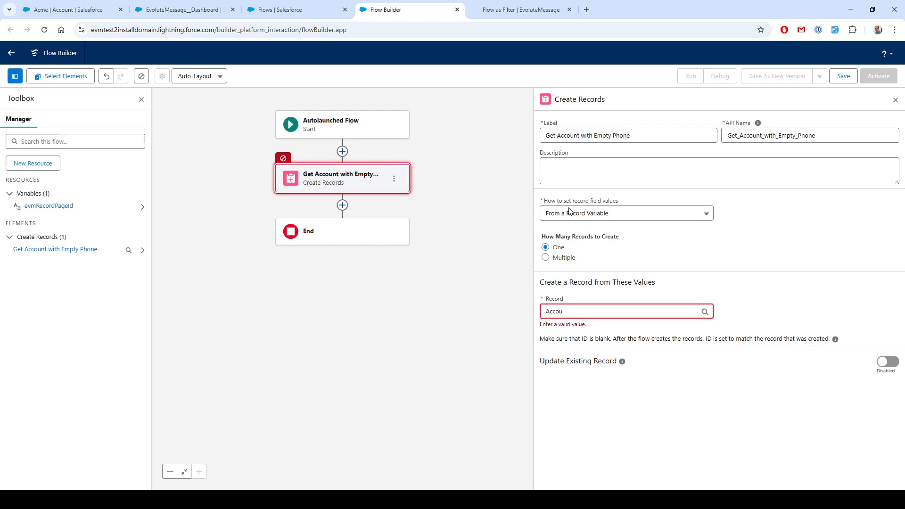
Set the record field values manually and choose the Account object
click(571, 213)
click(584, 239)
click(566, 272)
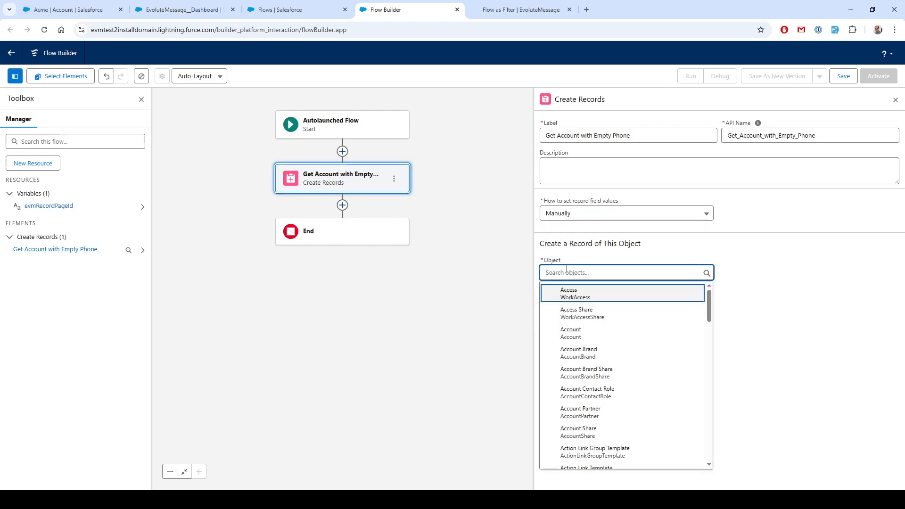
text(Account)
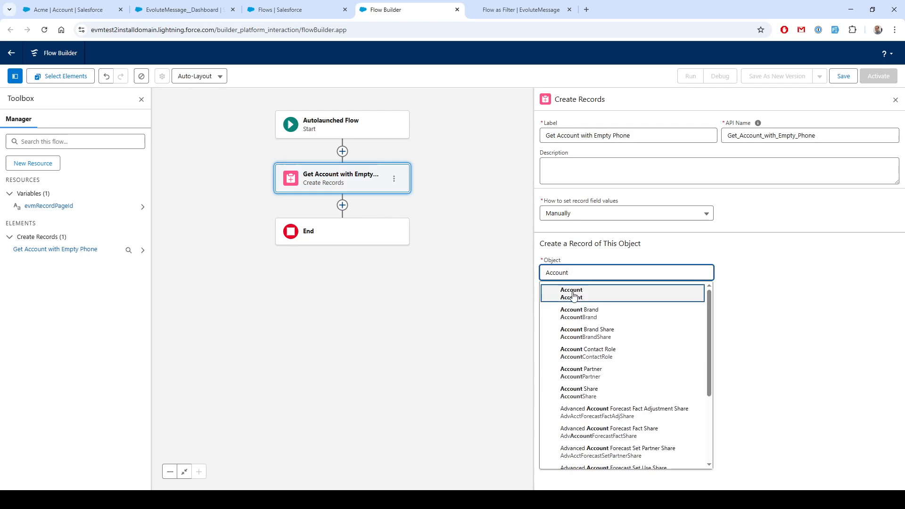
click(587, 296)
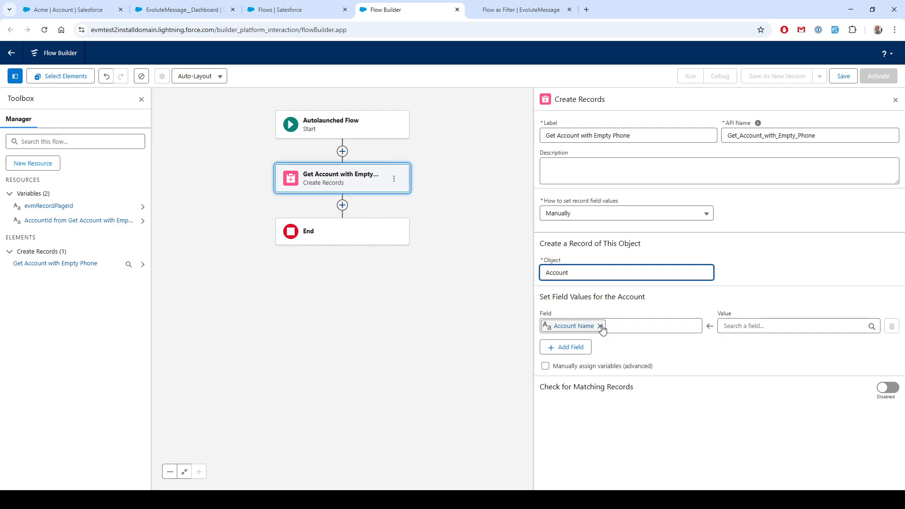
Try to replace the Account Name field with an Account ID field
click(600, 326)
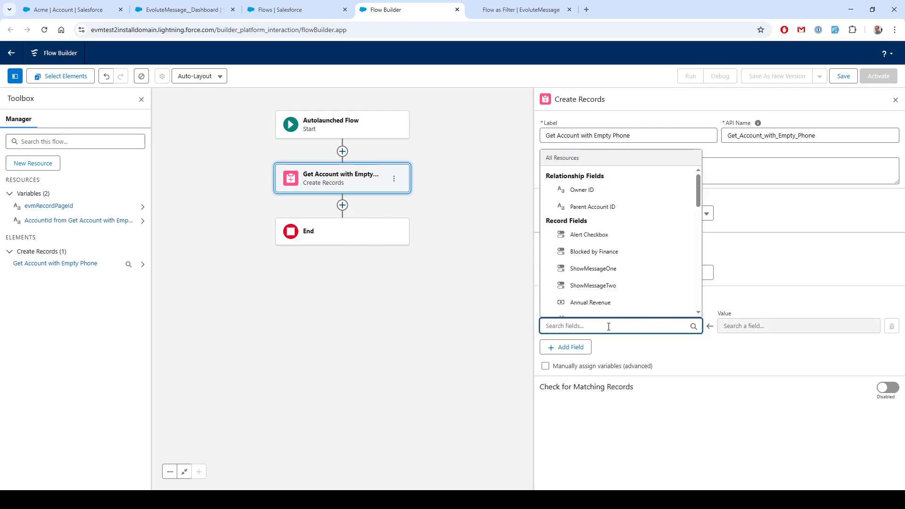
text(A)
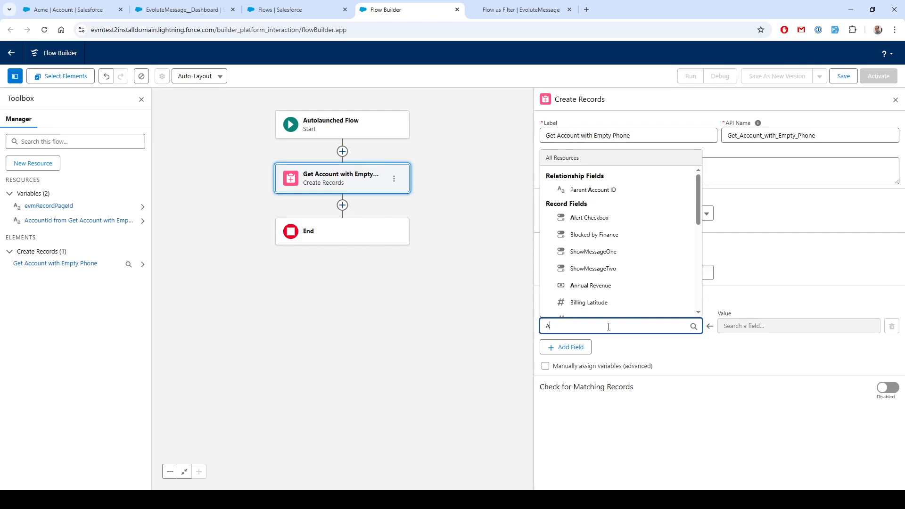
key(BackSpace)
text(Accou)
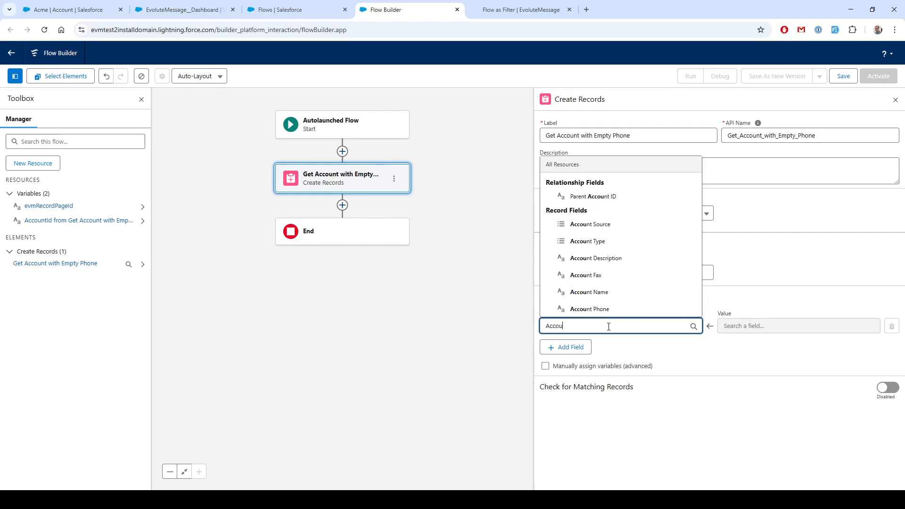
text(nt Id)
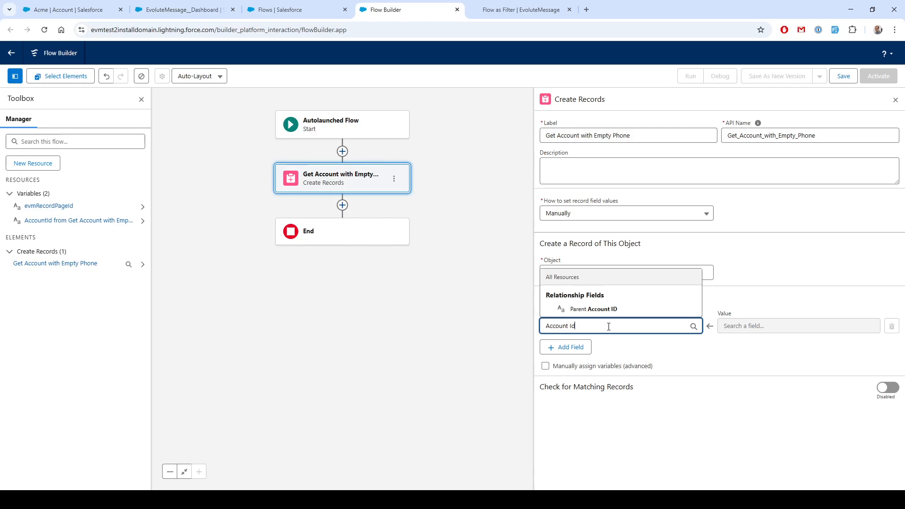
key(ctrl+a)
key(BackSpace)
scroll(635, 257, down, 3)
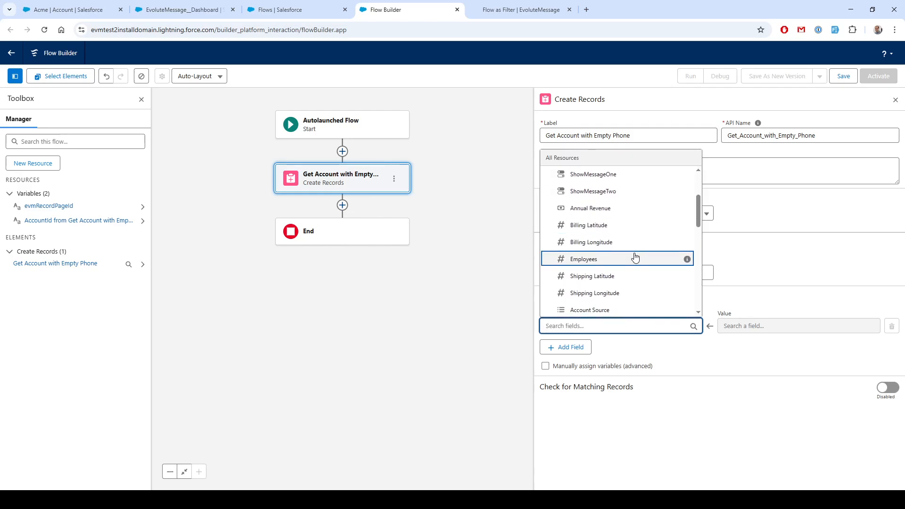
text(Id)
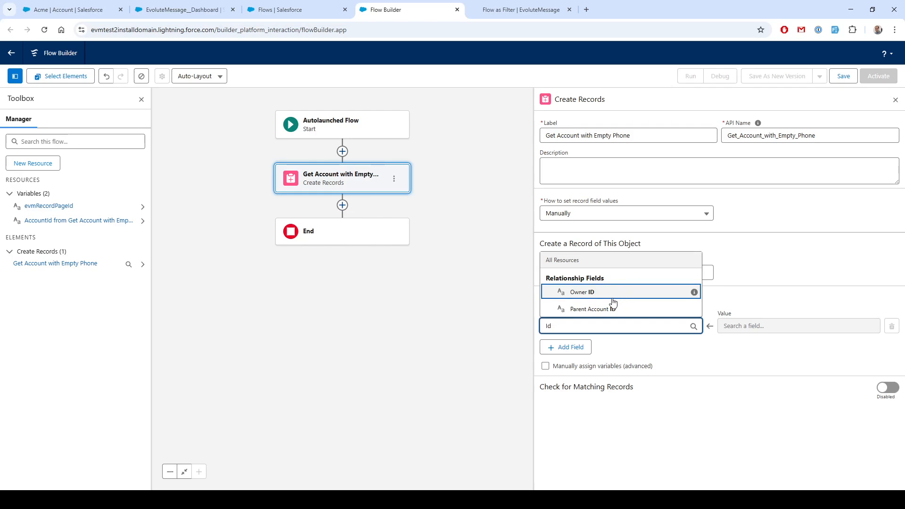
click(764, 300)
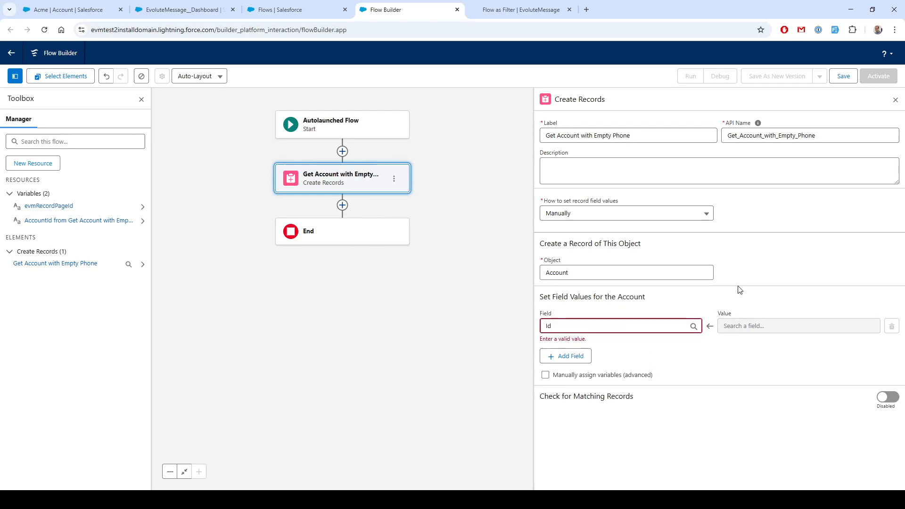
Delete the Get Account with Empty Phone element
click(395, 180)
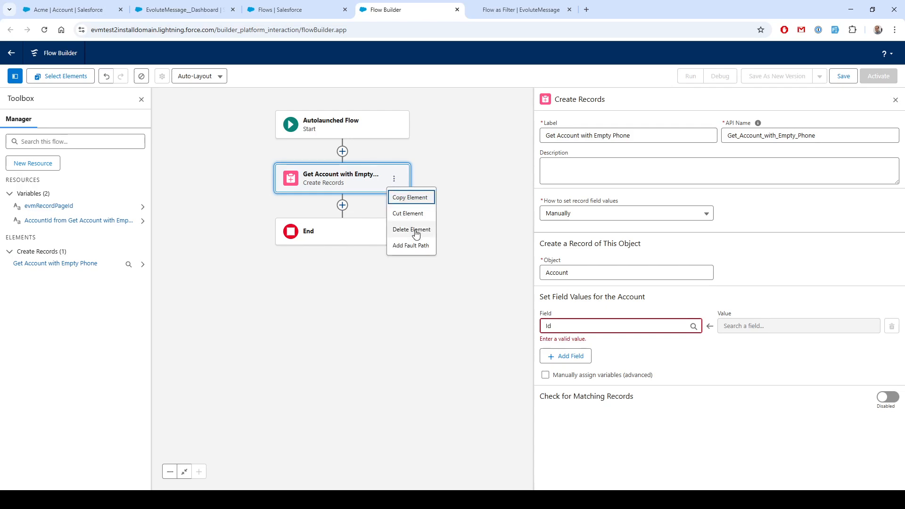
click(411, 230)
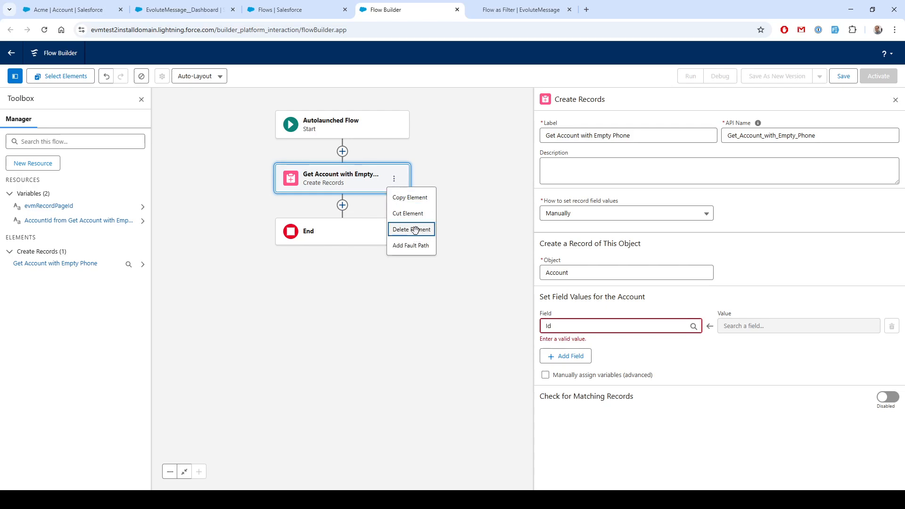
Add a Get Records element after Start labelled Account
click(343, 151)
scroll(331, 288, down, 6)
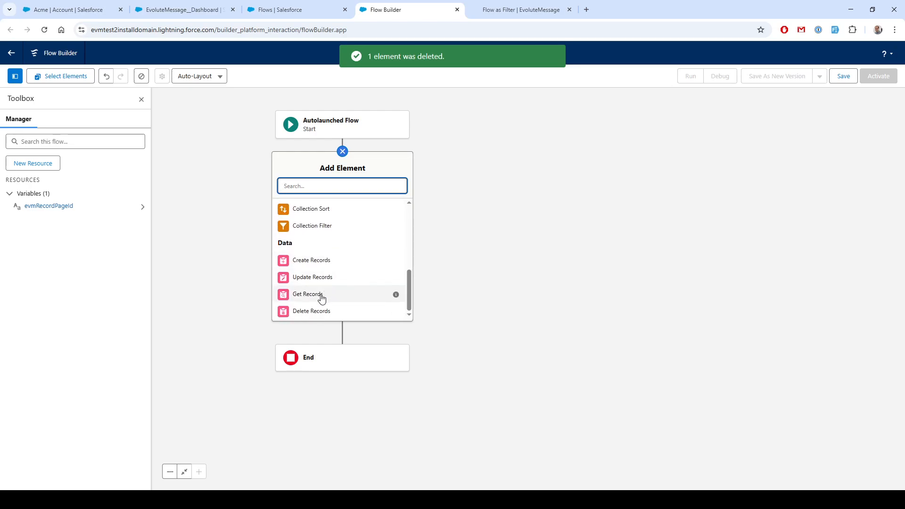
click(319, 294)
text(Account)
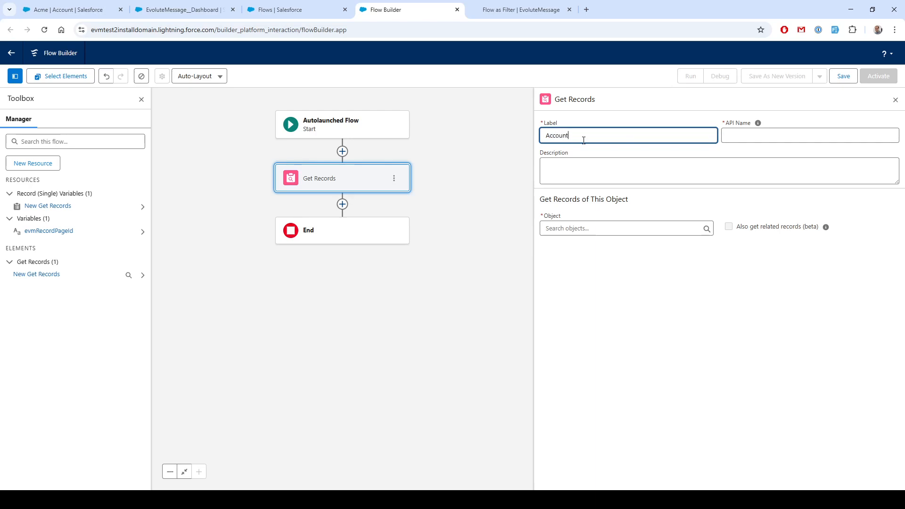
key(Tab)
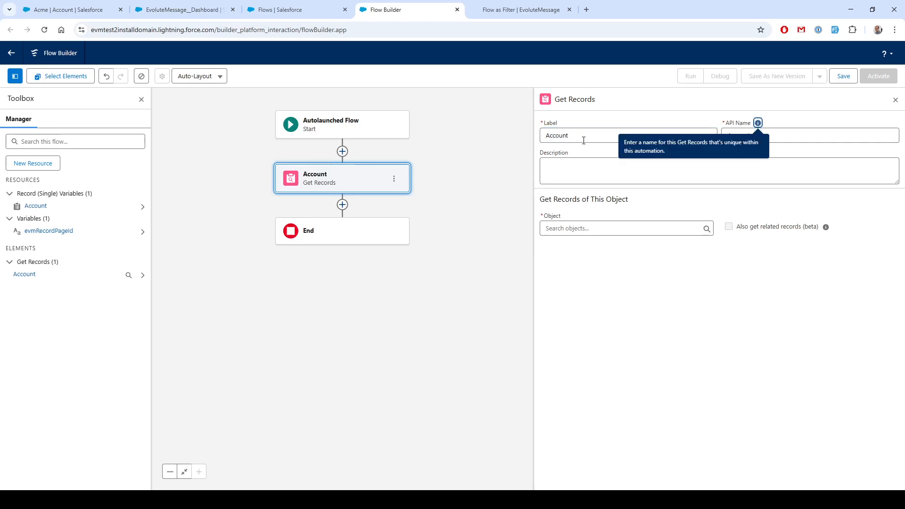
key(Tab)
Set the Get Records element's object to Account
click(571, 229)
text(Account)
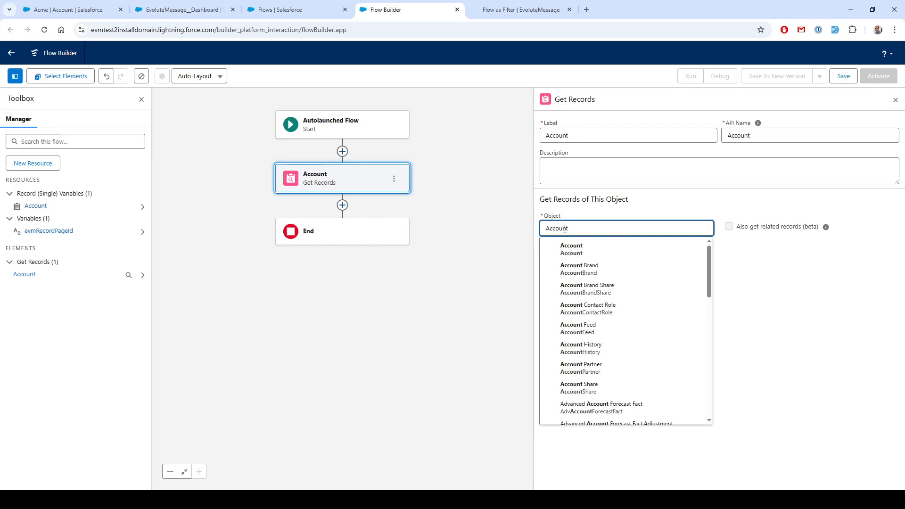
click(561, 250)
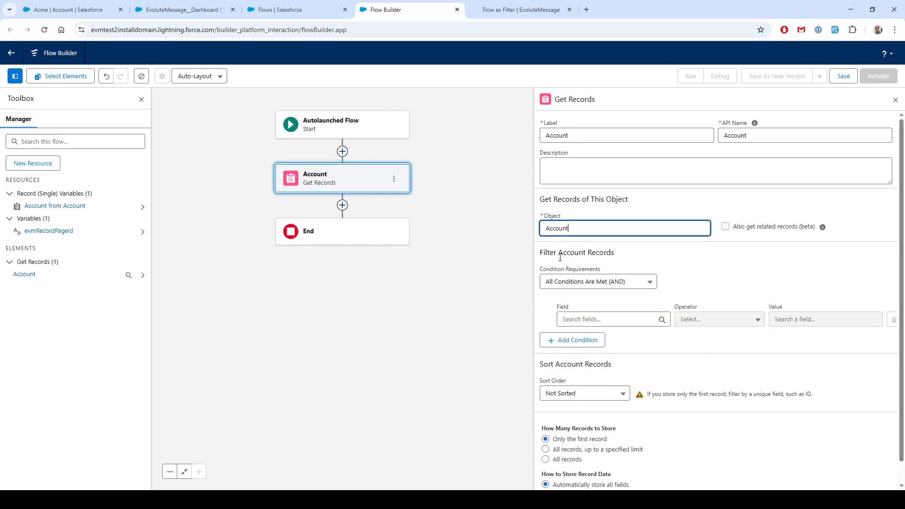
Add a filter condition where Account ID equals the evmRecordPageId variable
click(589, 320)
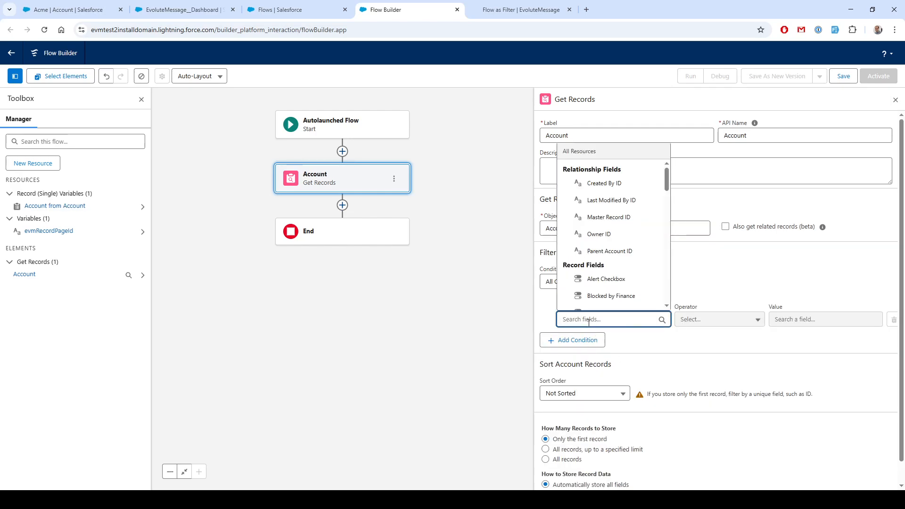
text(Account Id)
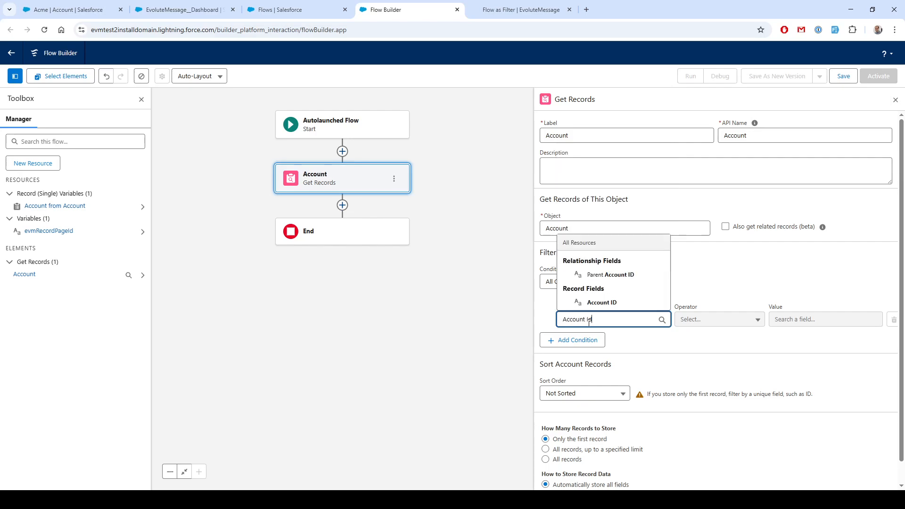
click(596, 302)
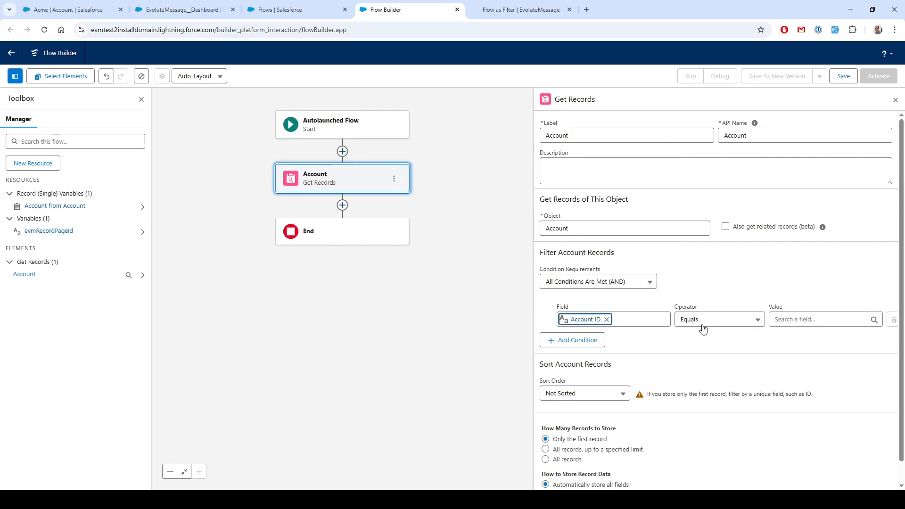
click(785, 320)
text(evm)
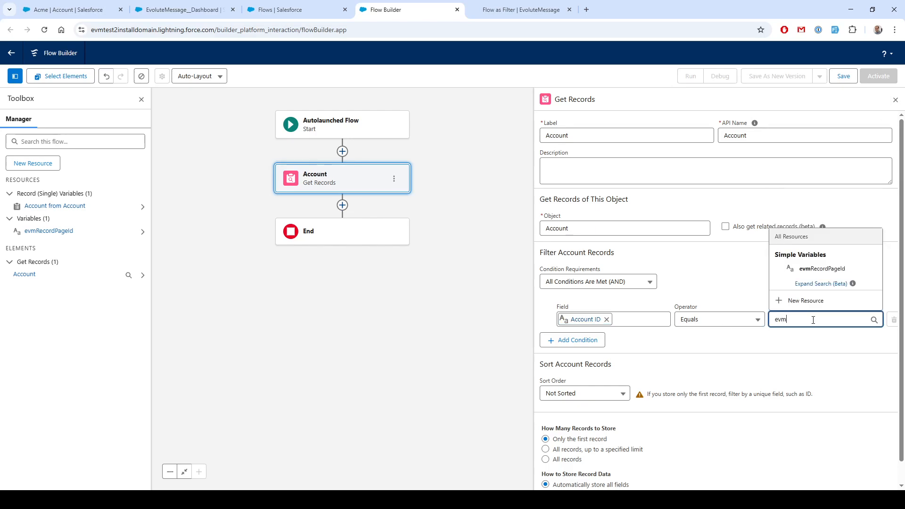
click(821, 268)
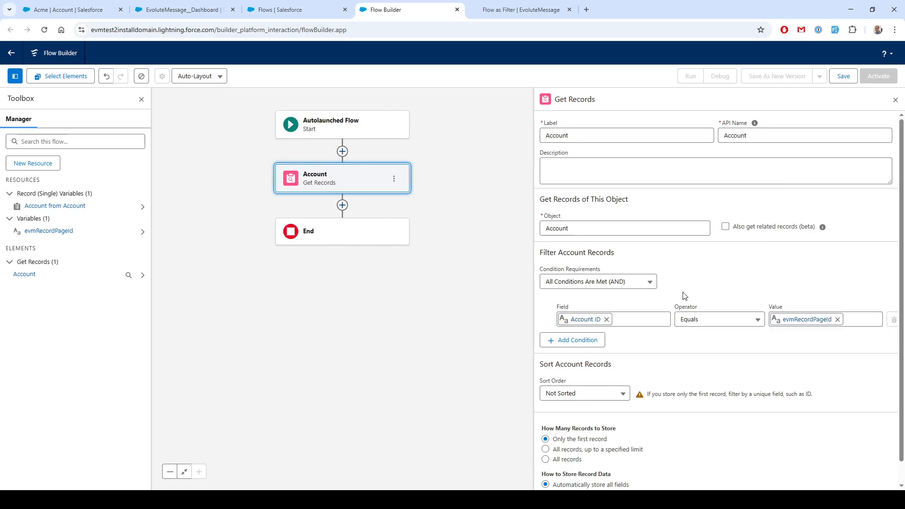
Add a second filter condition where Account Phone Is Null equals True
click(589, 340)
click(573, 348)
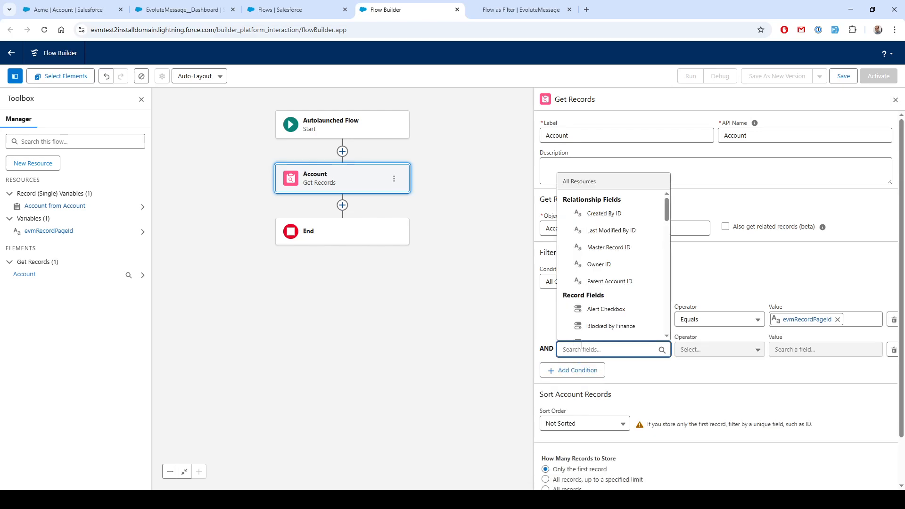
text(phon)
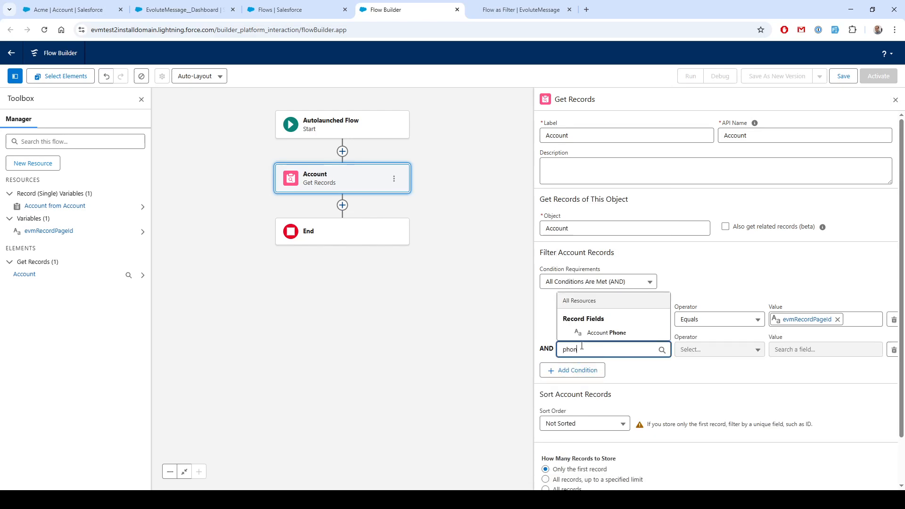
click(627, 332)
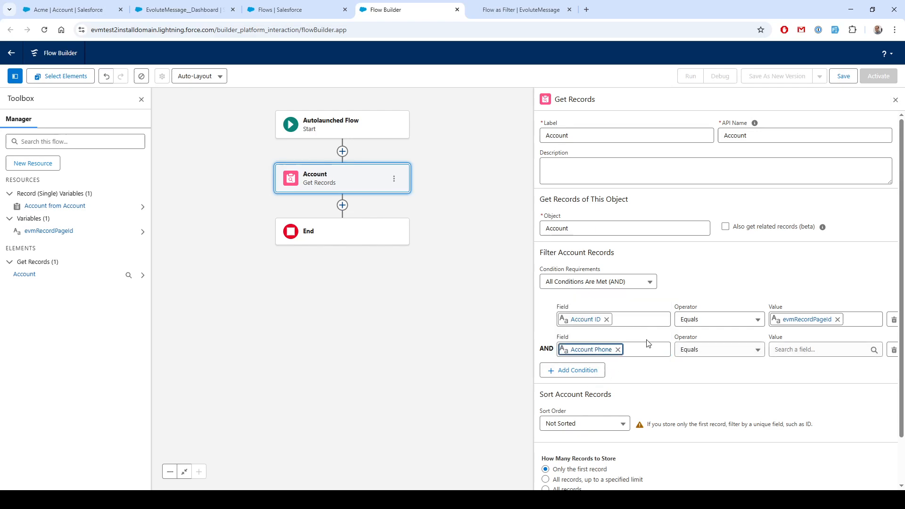
click(714, 355)
click(726, 299)
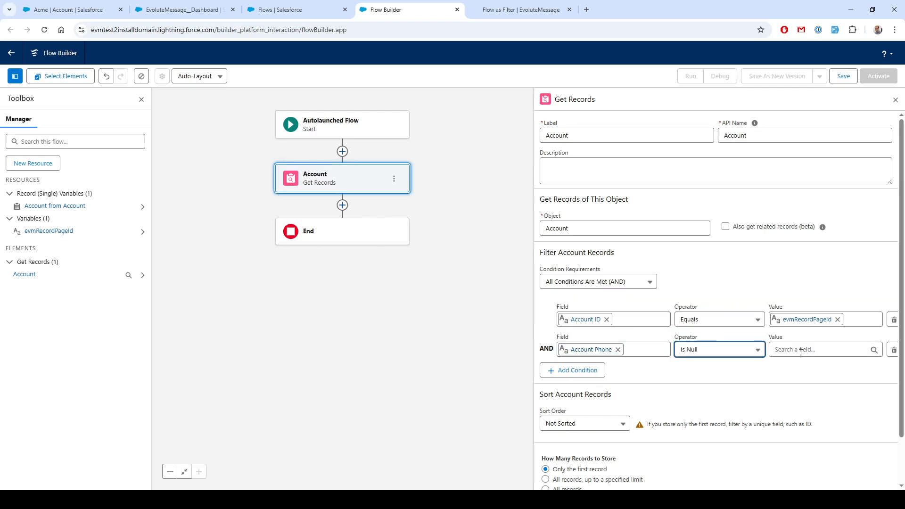
click(799, 349)
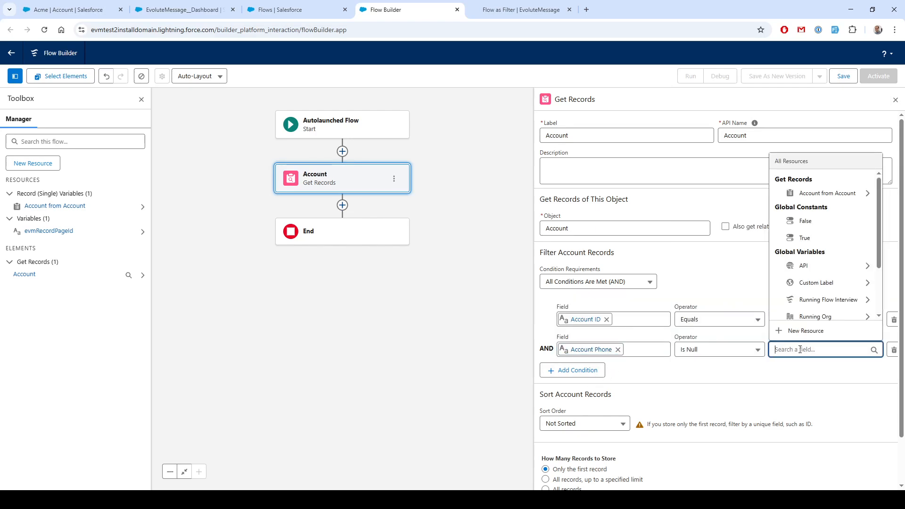
click(815, 241)
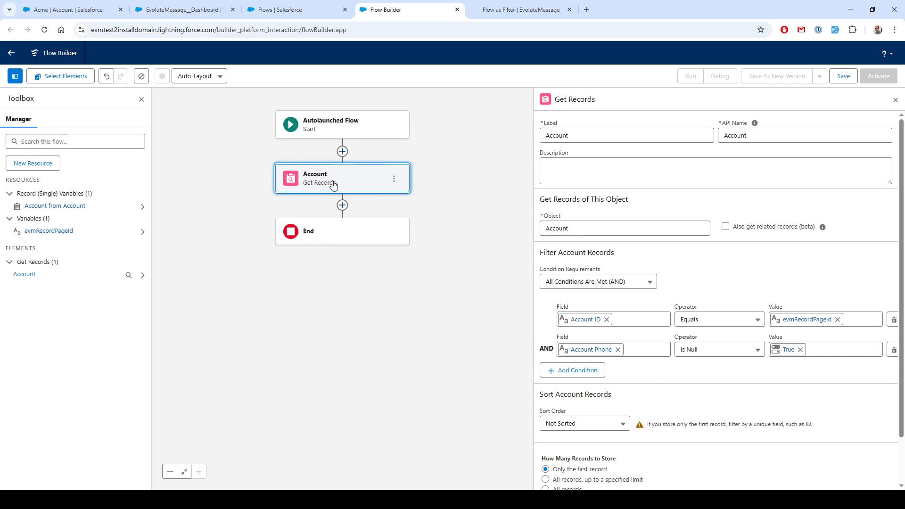
Add a Decision element after the Account Get Records element
click(342, 205)
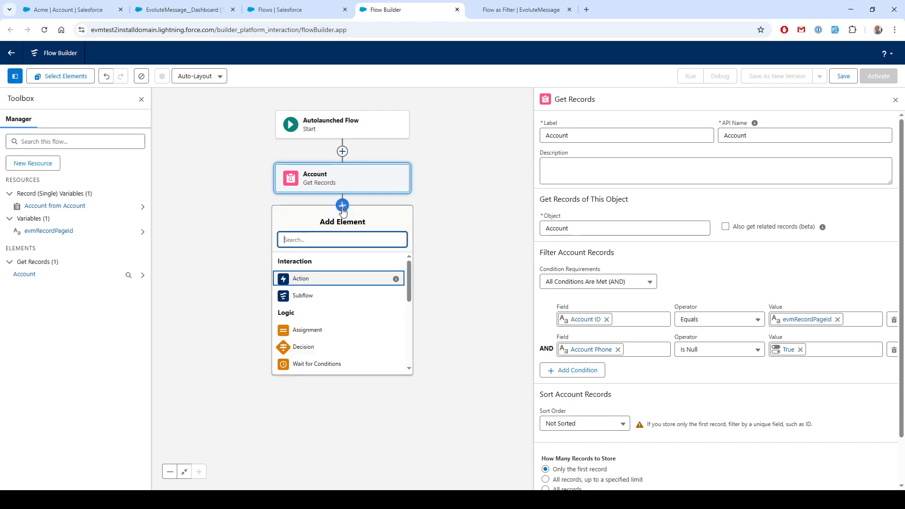
scroll(346, 300, down, 5)
scroll(325, 297, up, 5)
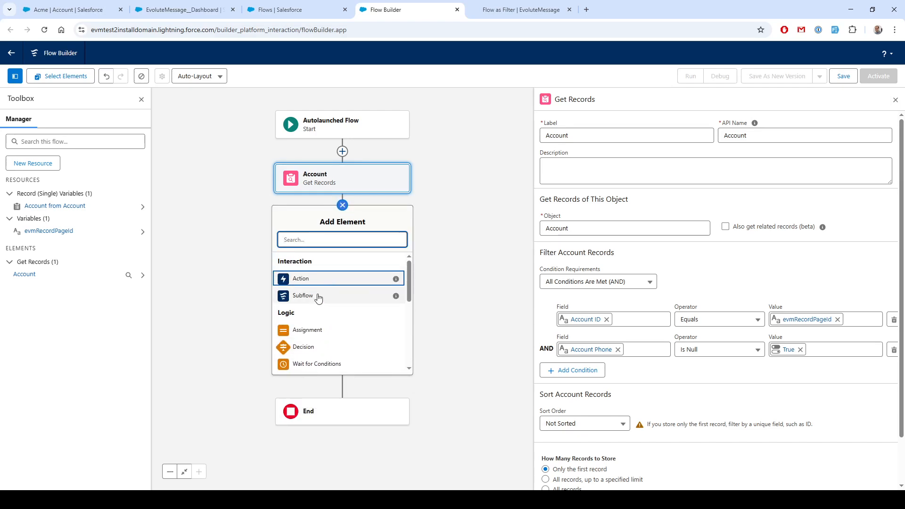
click(309, 347)
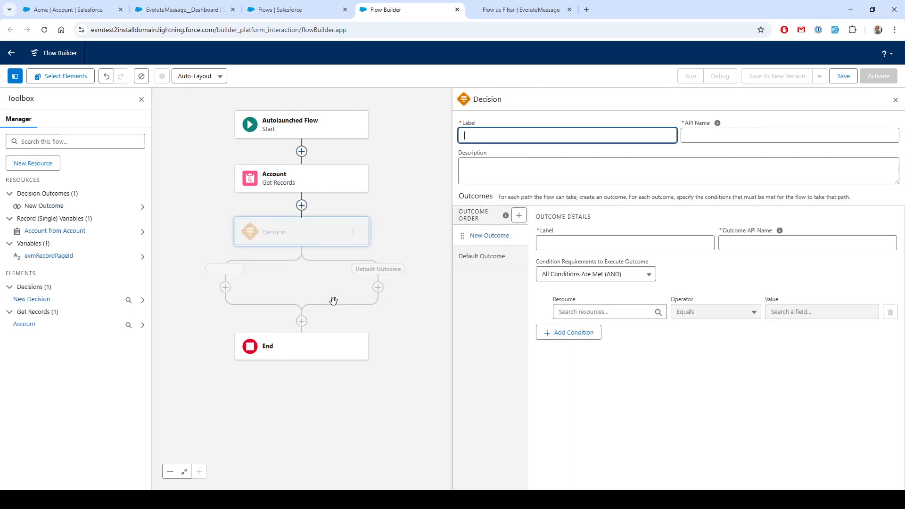
Label the Decision element "Show Message?"
click(583, 246)
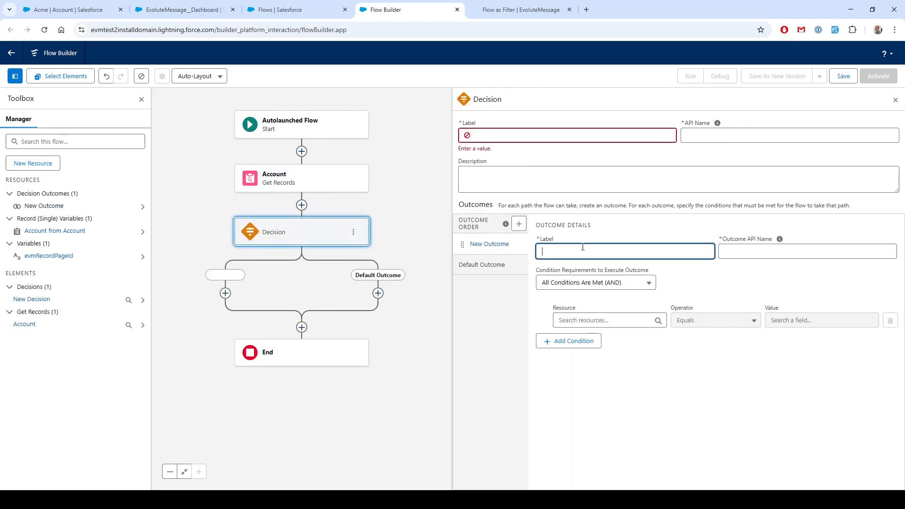
click(500, 136)
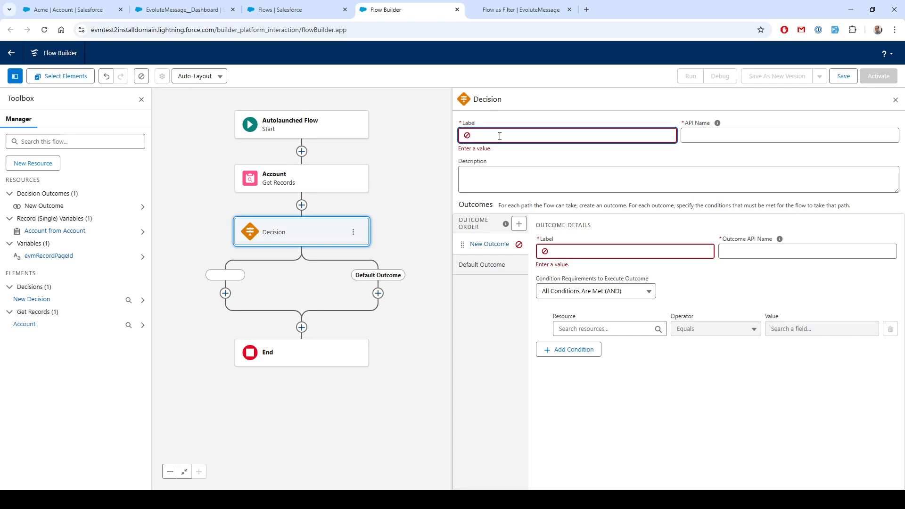
text(Should)
key(ctrl+a)
text(Is)
text(M)
click(573, 239)
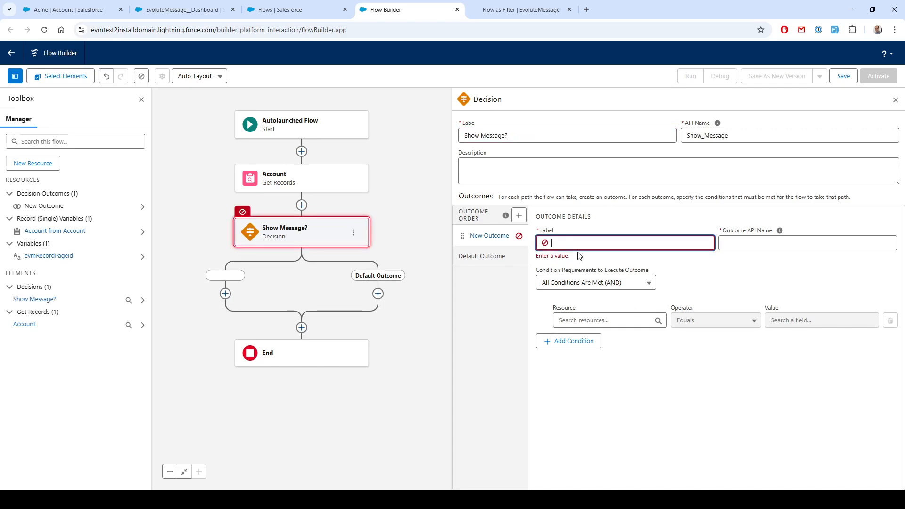
Label the first outcome "Yes, Show Message"
text(Yes, )
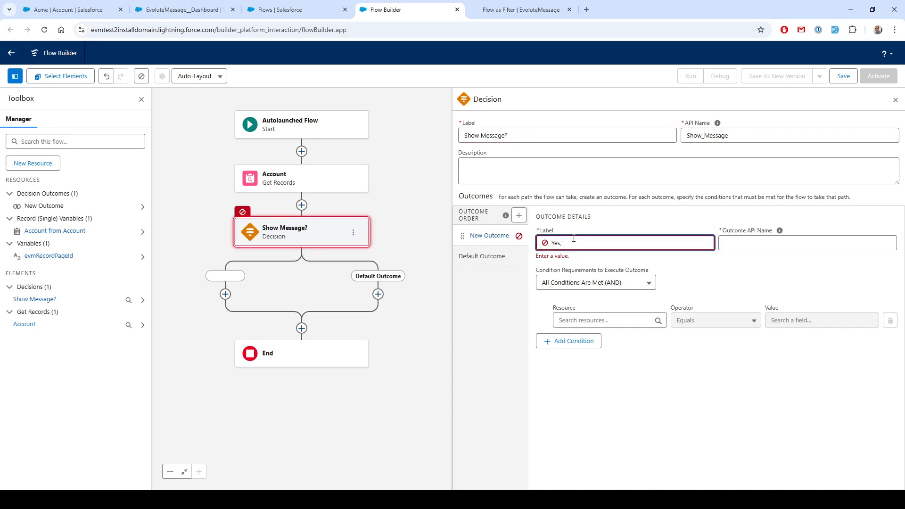
text(Show Message)
key(Tab)
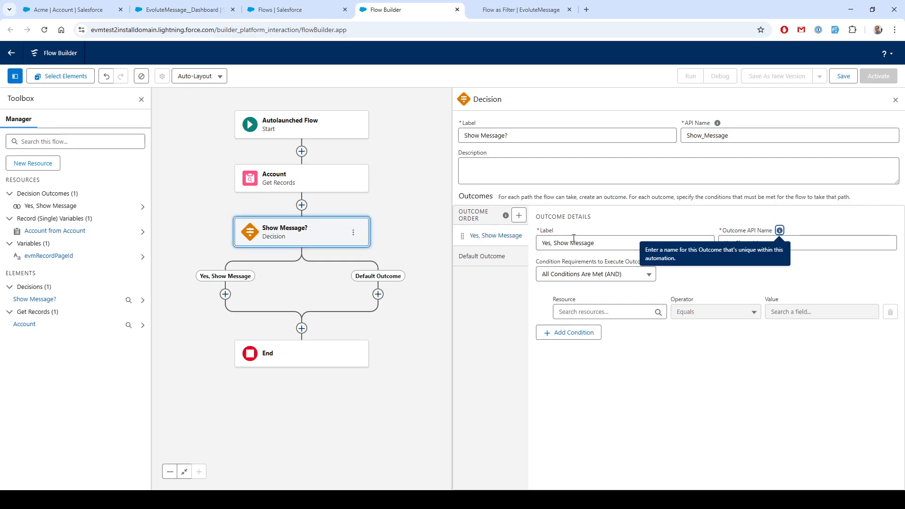
Set the outcome condition's resource to Account ID of the Account from Account record
click(586, 312)
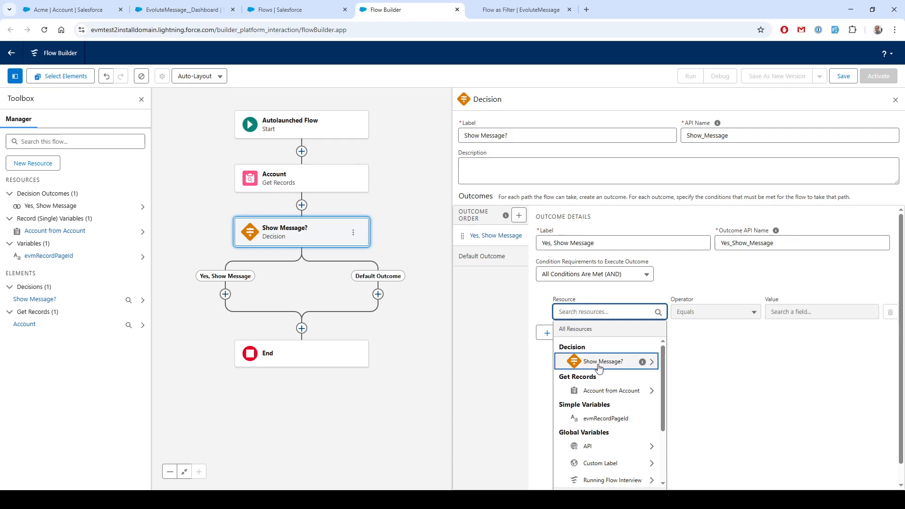
text(Account Id)
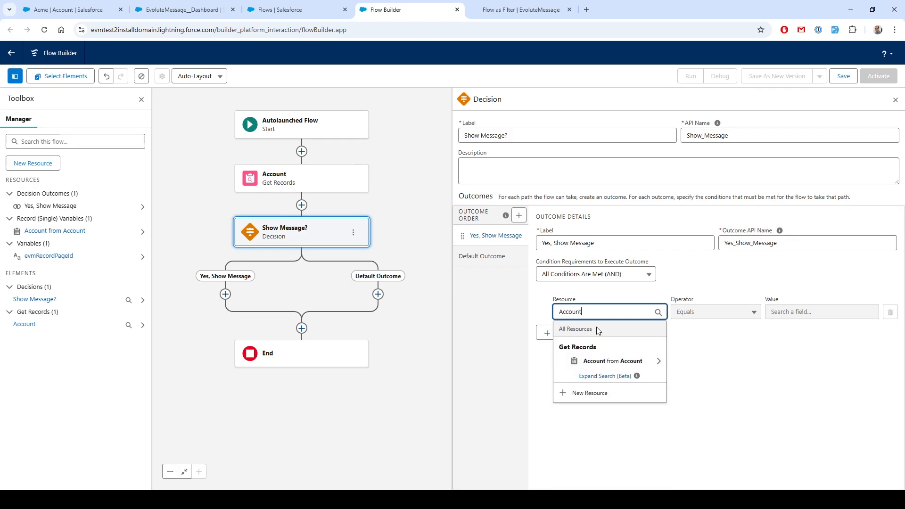
key(BackSpace)
key(BackSpace)
key(BackSpace)
click(601, 361)
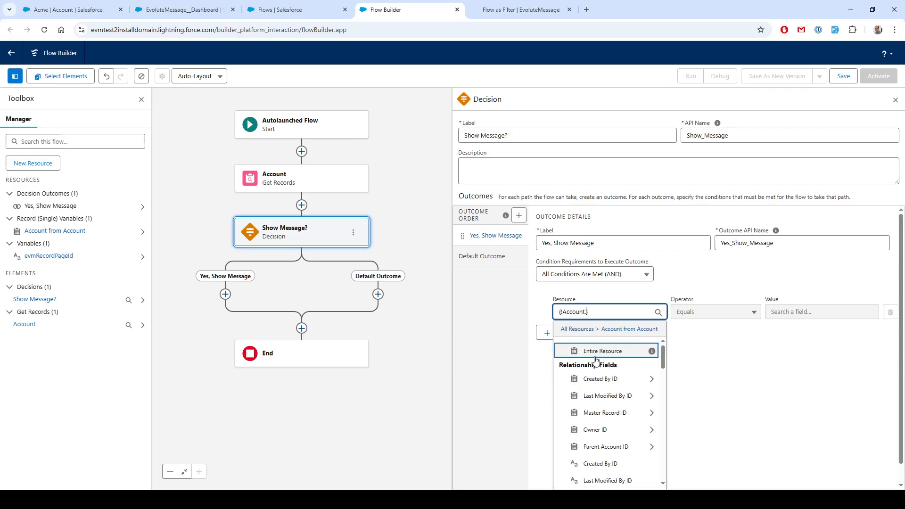
text(Id)
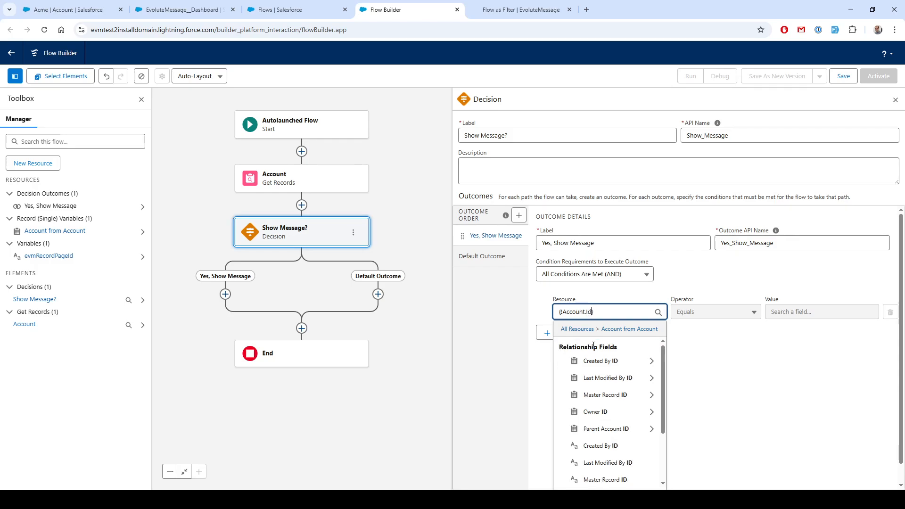
scroll(603, 410, down, 5)
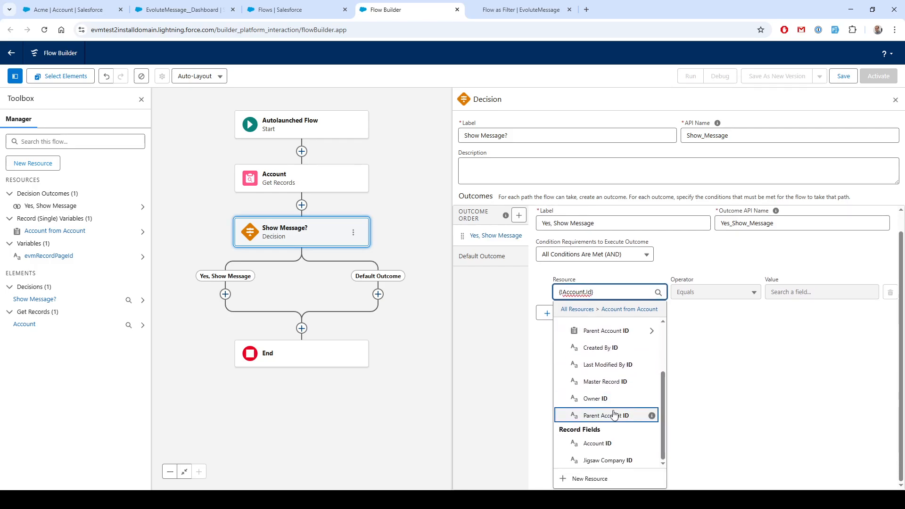
click(604, 444)
Set the outcome condition's operator to Is Null and its value to False
click(713, 313)
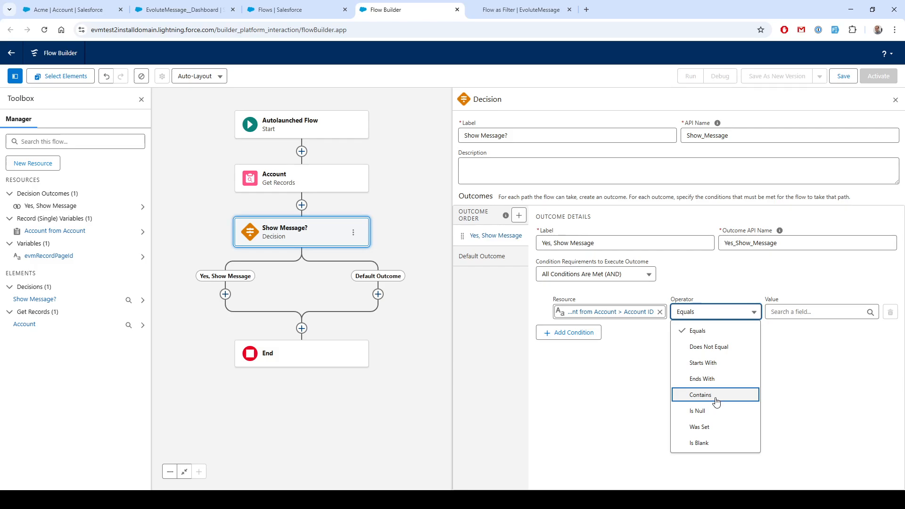
click(716, 411)
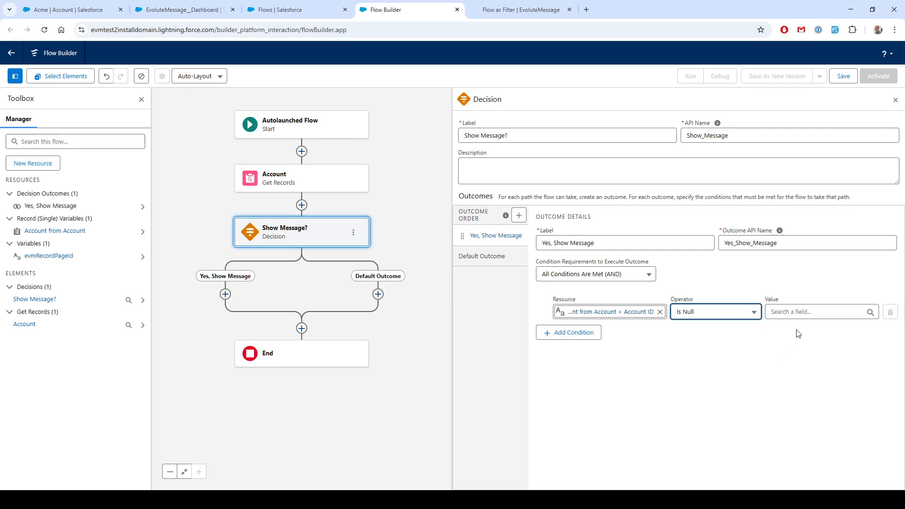
click(800, 311)
text(fa)
click(794, 364)
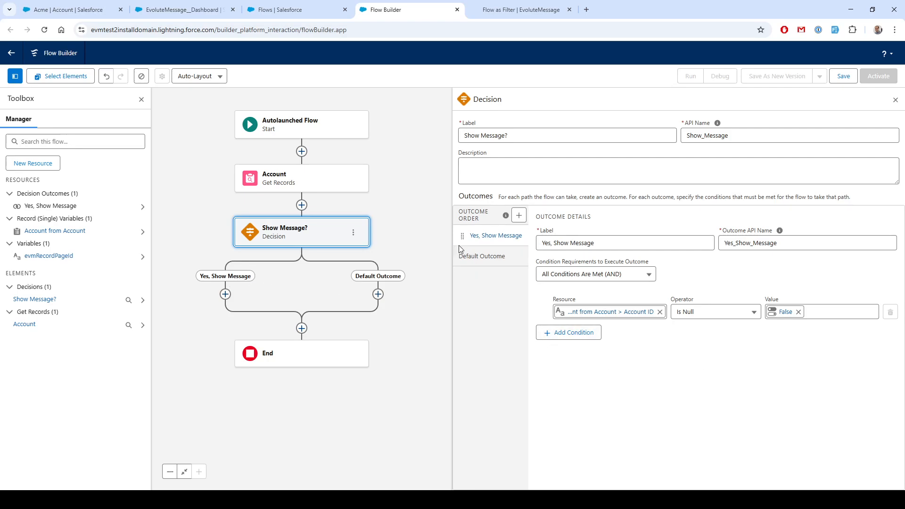
Rename the default outcome to "No, Hide Message"
click(481, 256)
drag(542, 243, 589, 245)
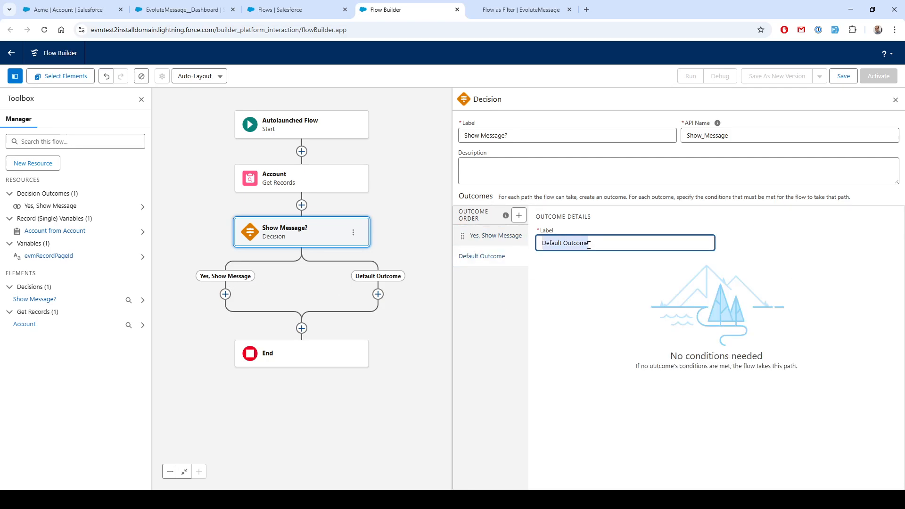
text(No, Hide Message)
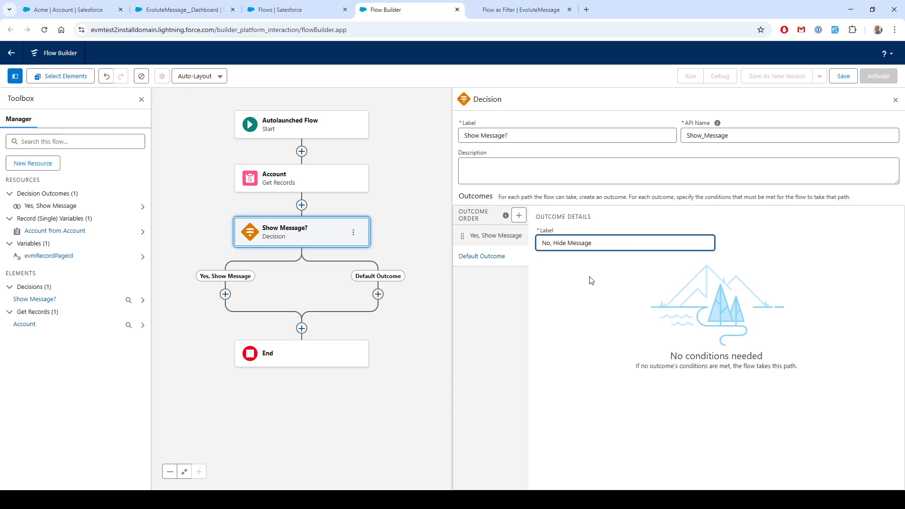
click(592, 280)
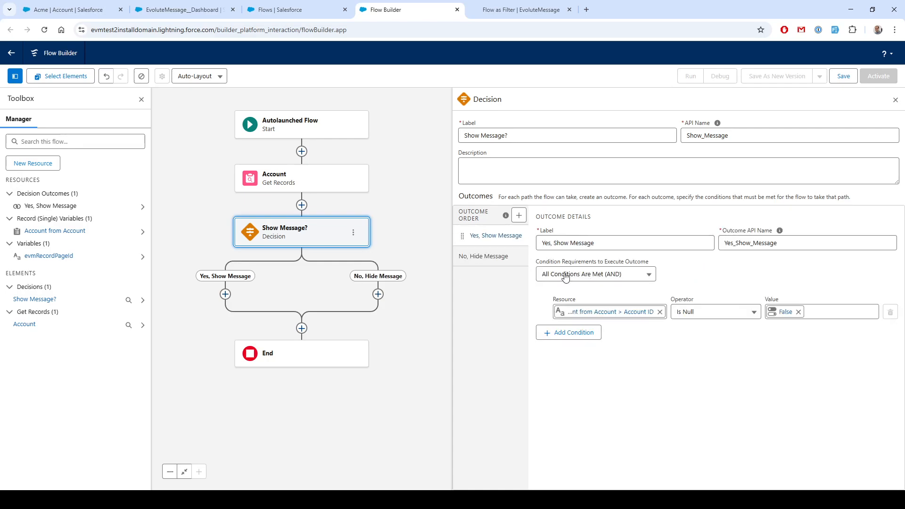
Add an Assignment element on the Yes, Show Message path labelled "Set to Show Message"
click(225, 294)
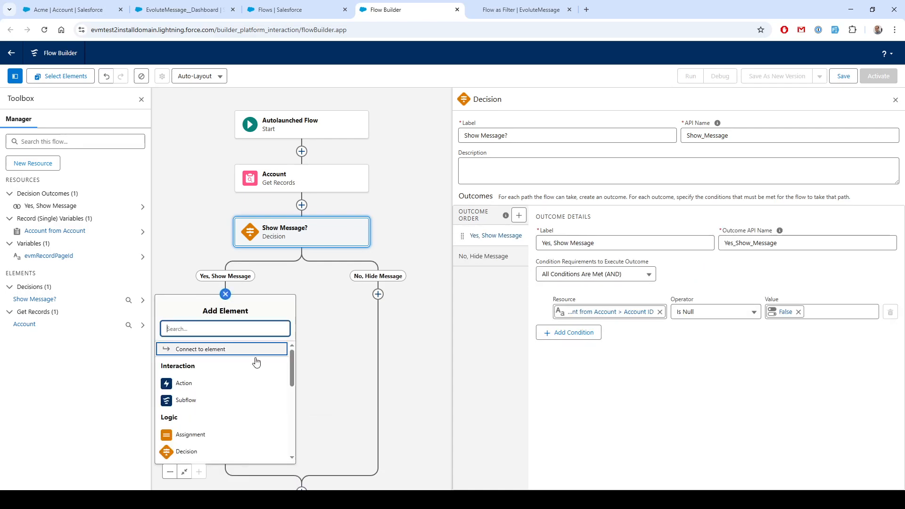
scroll(217, 394, down, 1)
scroll(217, 394, down, 1)
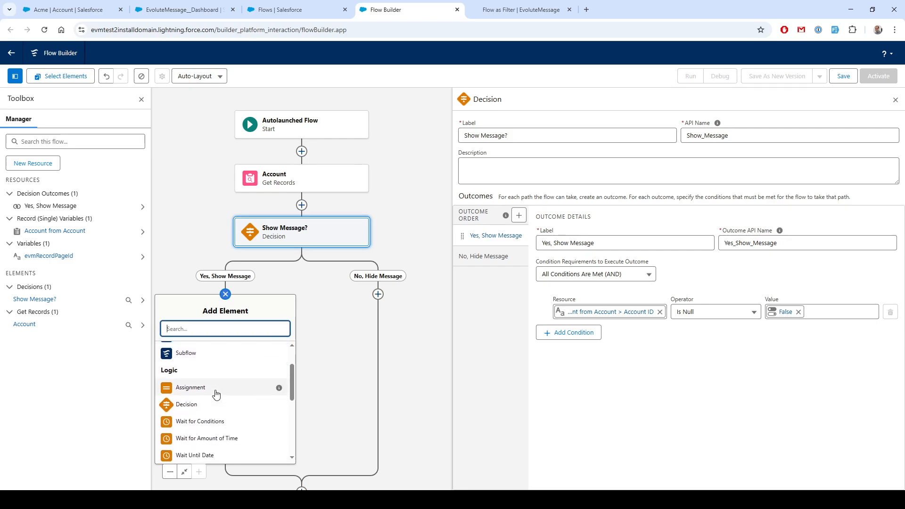
click(195, 387)
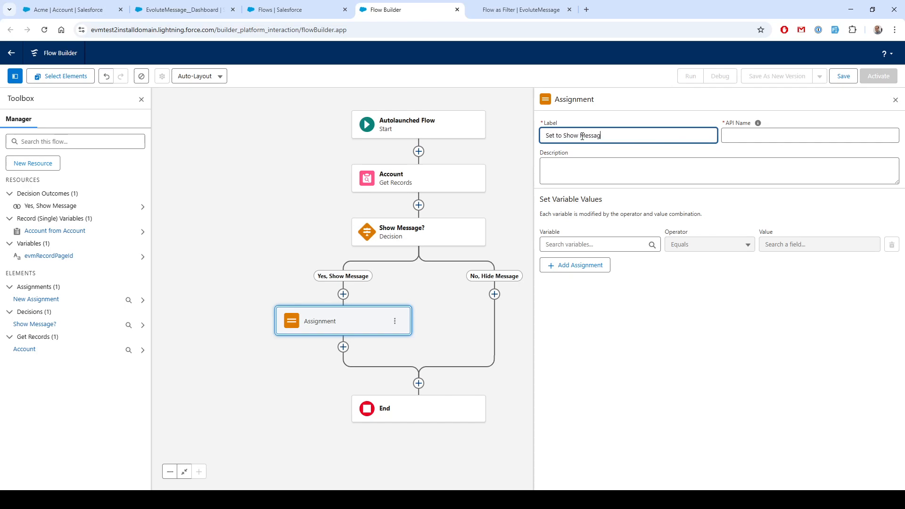
text(e)
key(Tab)
Start creating a new Variable resource from the assignment's variable field
click(585, 243)
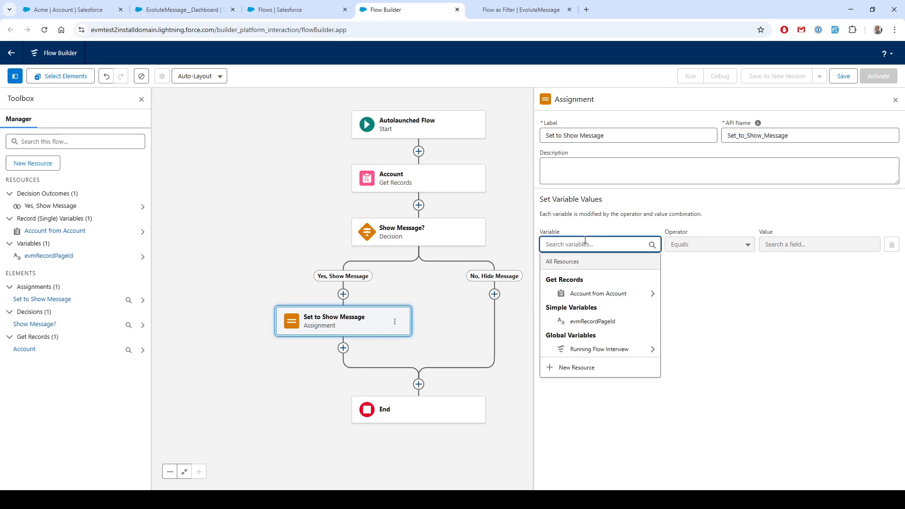
click(571, 368)
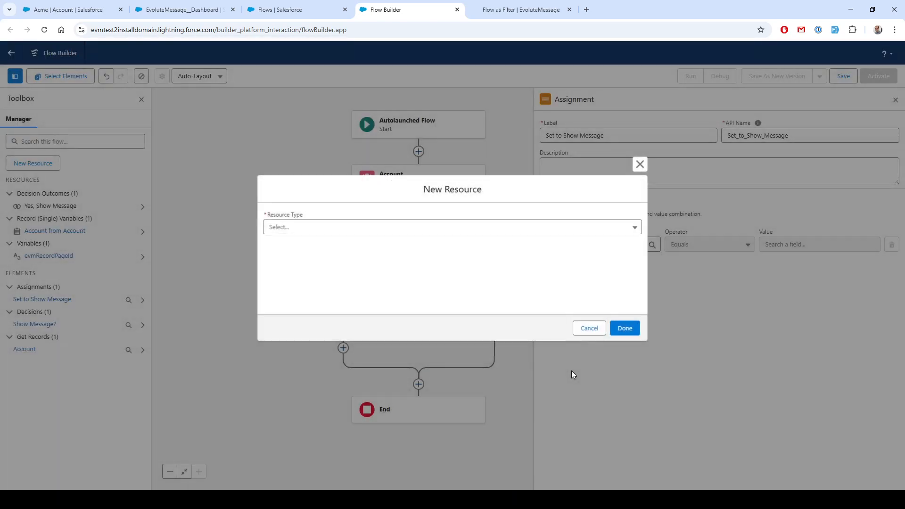
click(310, 226)
click(300, 242)
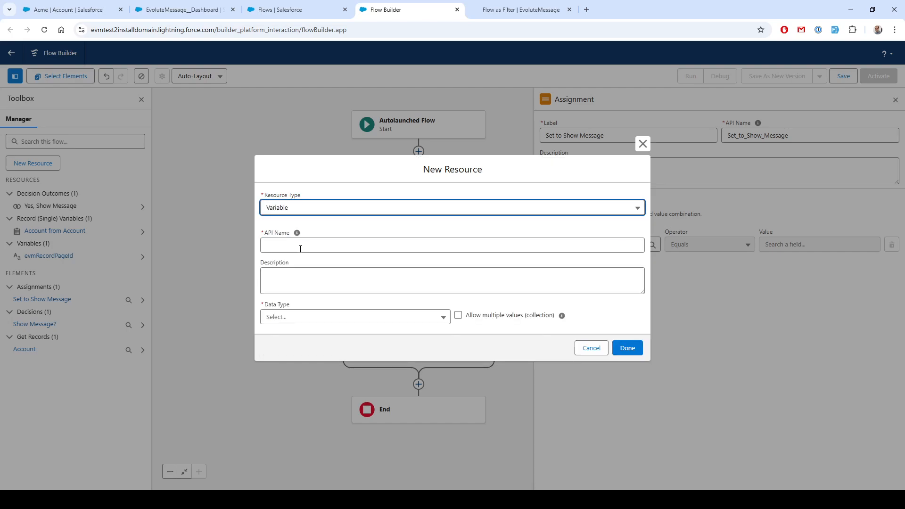
click(296, 243)
Copy the output variable name evmShowMessage from the Flow as Filter tutorial page and return to Flow Builder
click(519, 10)
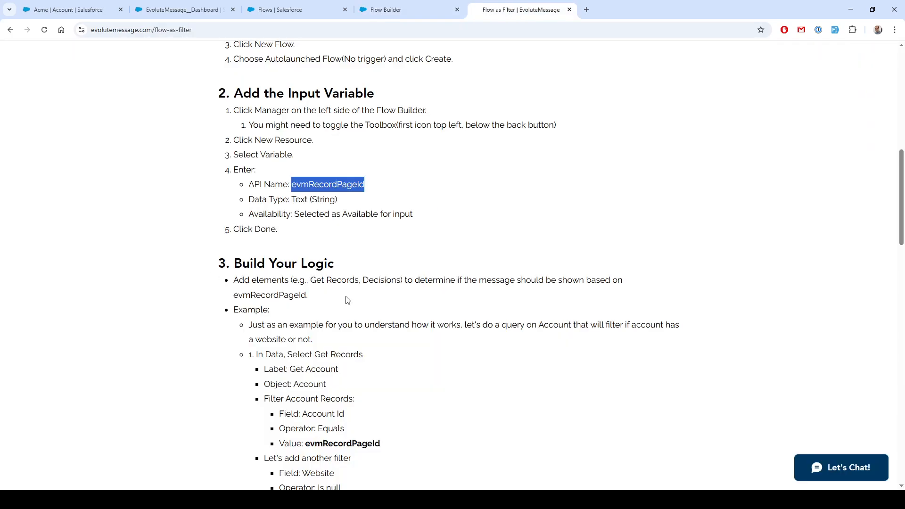
scroll(324, 251, down, 8)
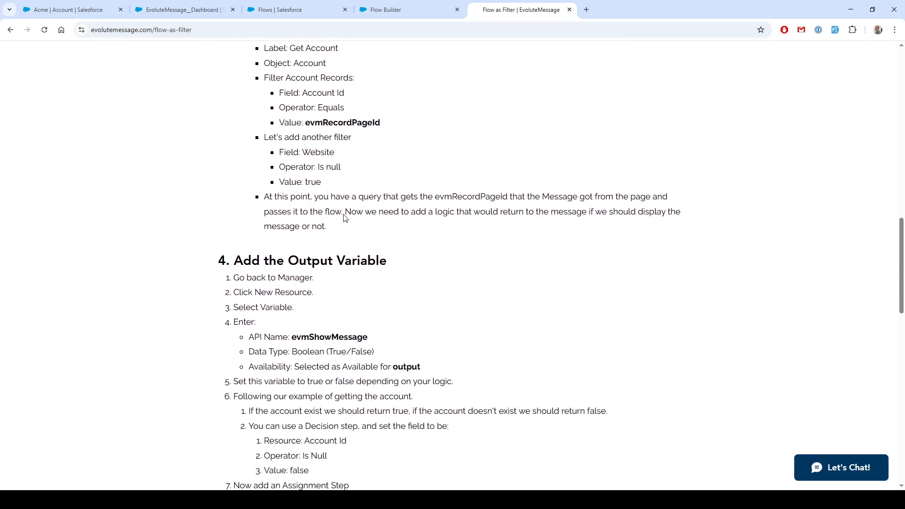
double_click(319, 283)
key(ctrl+c)
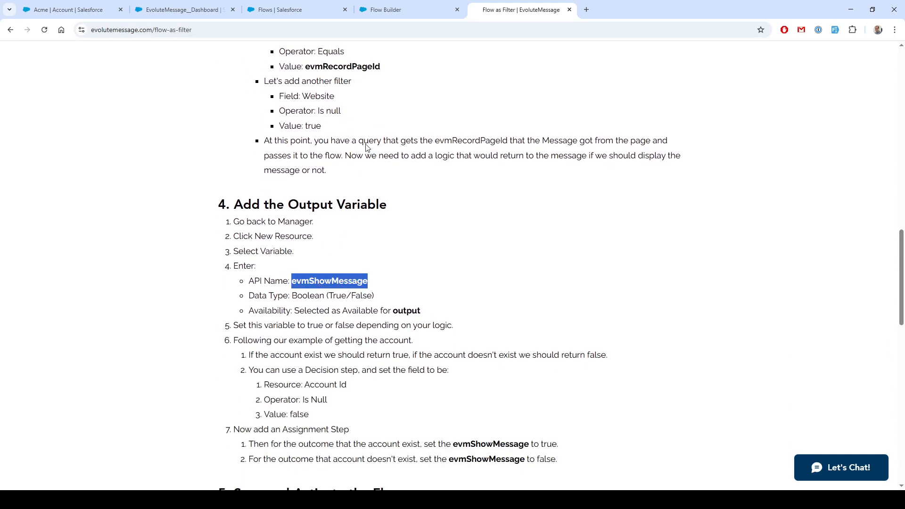
click(381, 8)
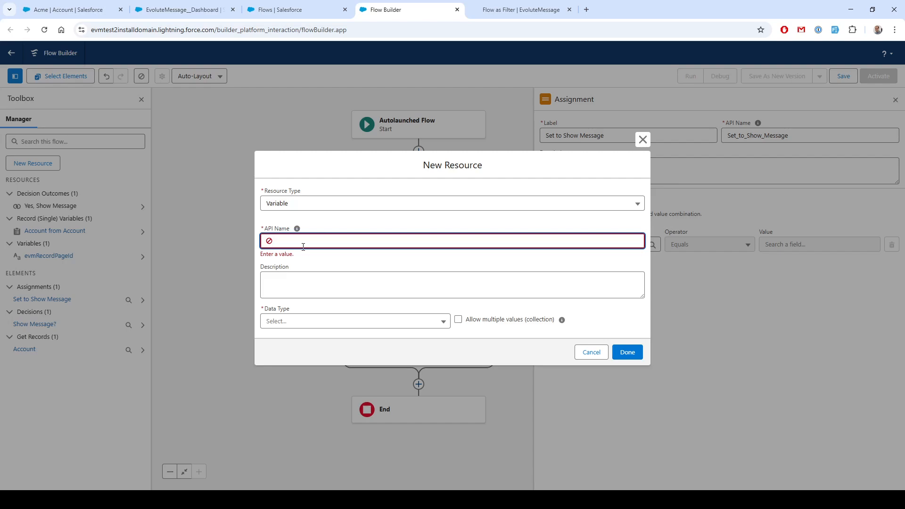
Name the new variable evmShowMessage, set its data type to Boolean, make it available for output, and save it
key(ctrl+v)
click(311, 318)
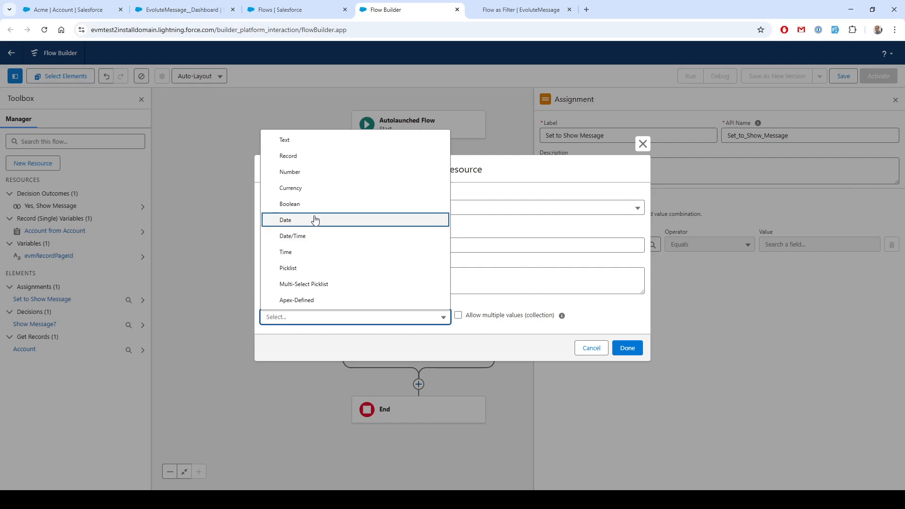
click(307, 204)
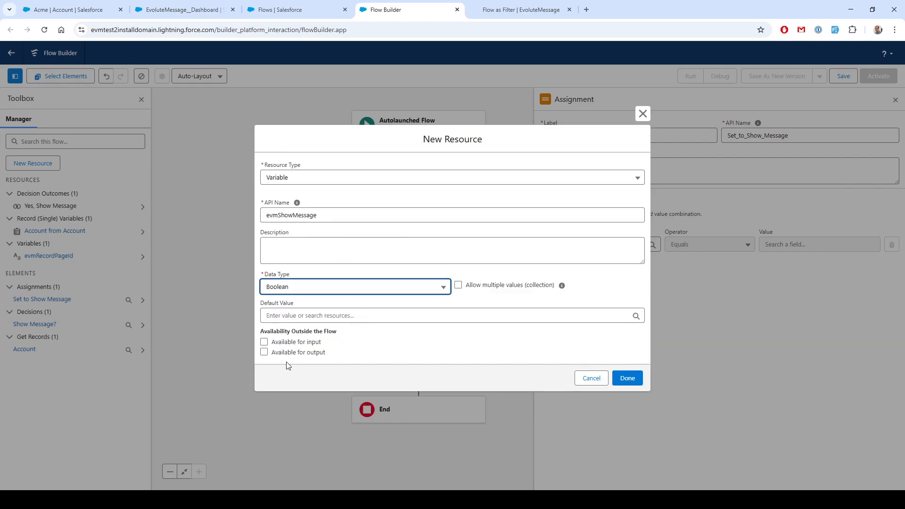
click(264, 353)
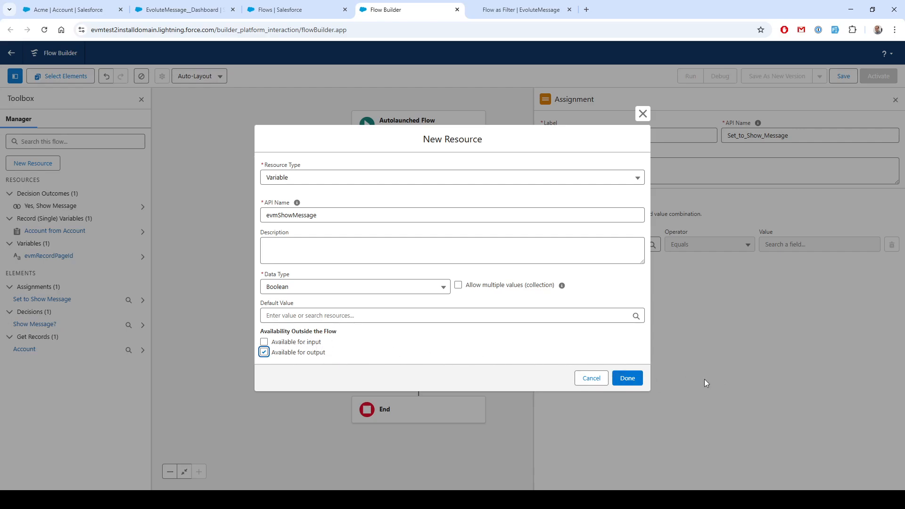
click(631, 380)
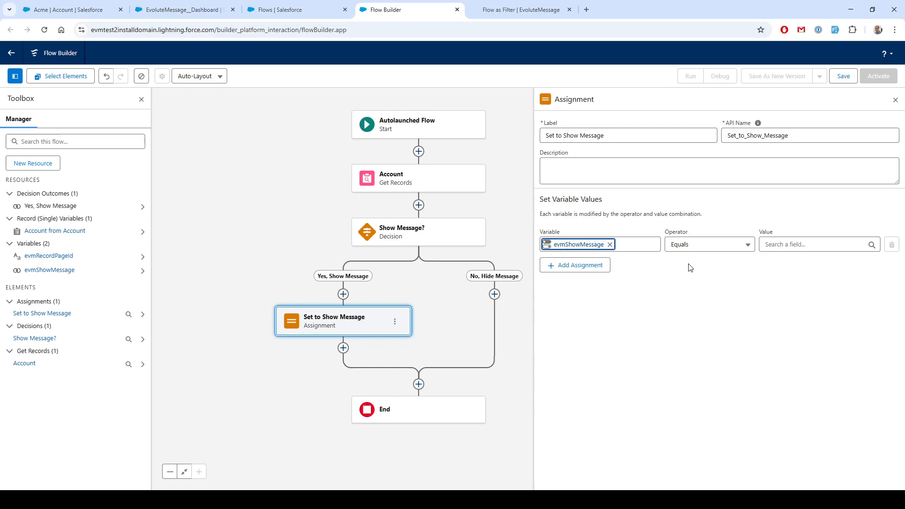
Set the assignment's value for evmShowMessage to the global constant True
click(805, 245)
text(true)
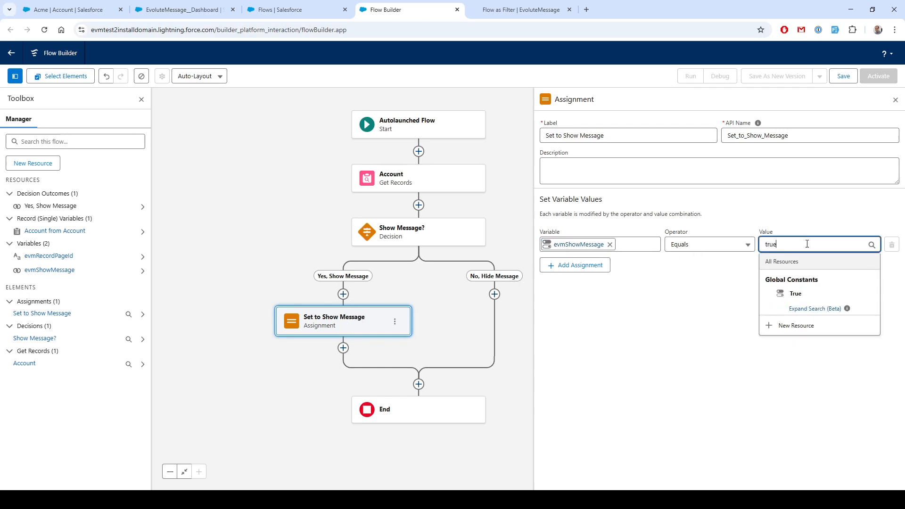
click(804, 294)
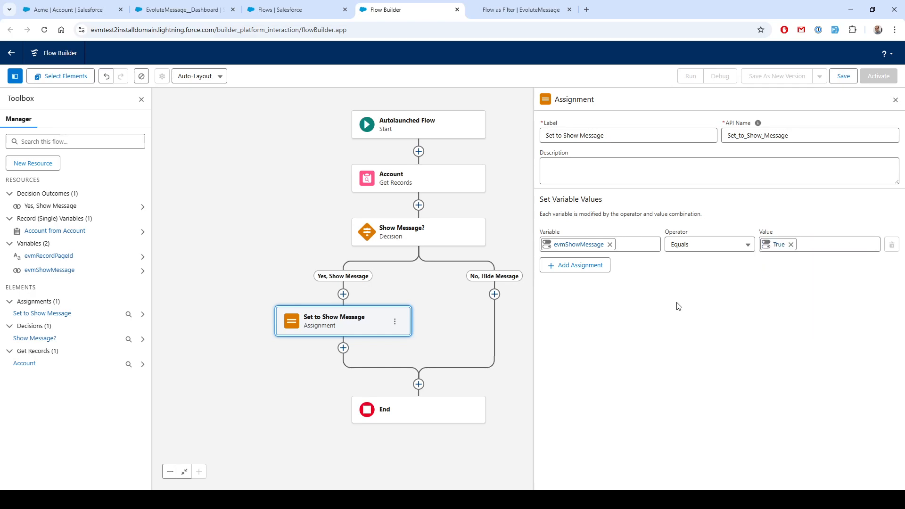
Add an Assignment element on the No, Hide Message path
click(495, 294)
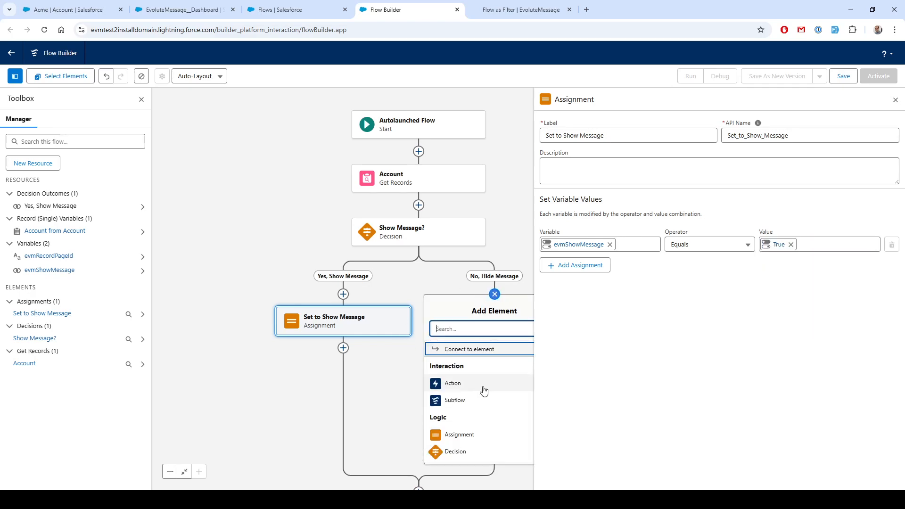
click(469, 437)
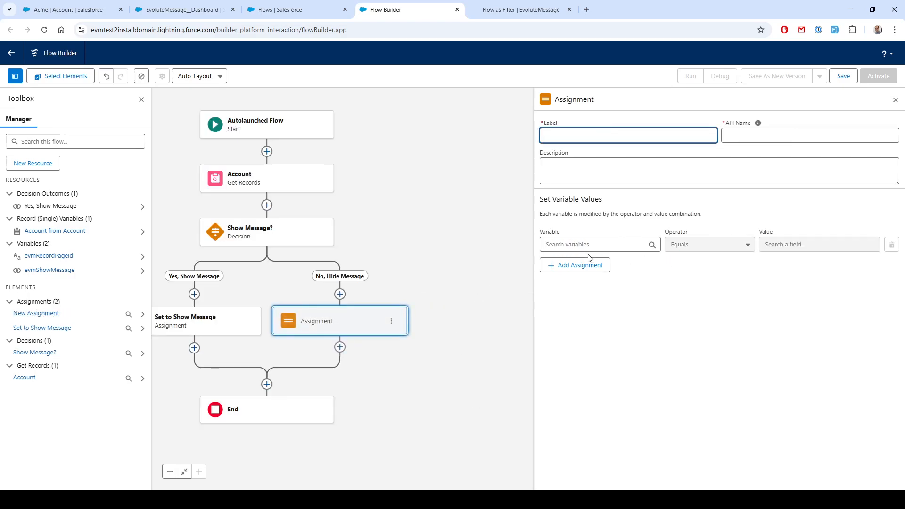
Label the new assignment "Set to Hide Message" with API name Set_to_Hide_Message
click(578, 243)
click(578, 133)
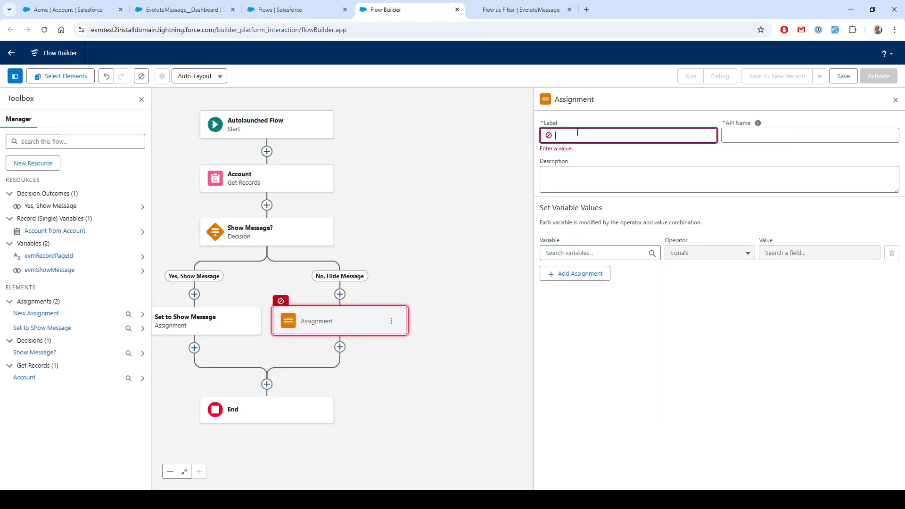
text(Hid)
key(BackSpace)
key(BackSpace)
key(Tab)
click(599, 135)
text(e Message)
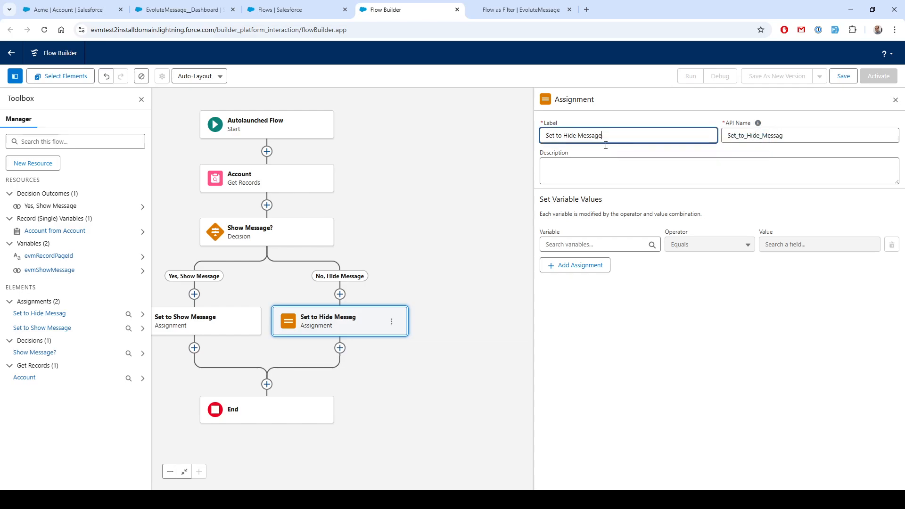
click(784, 135)
click(684, 168)
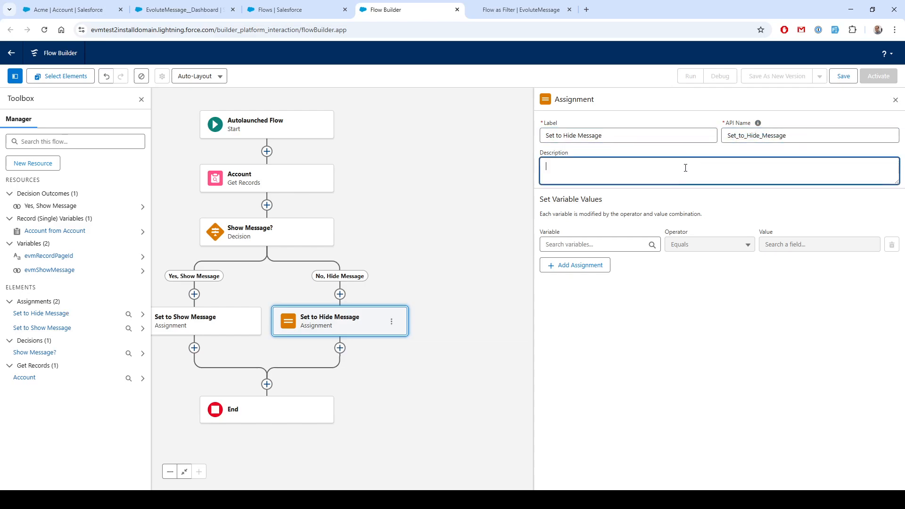
Set the hide assignment to make evmShowMessage Equals the global constant False
click(584, 244)
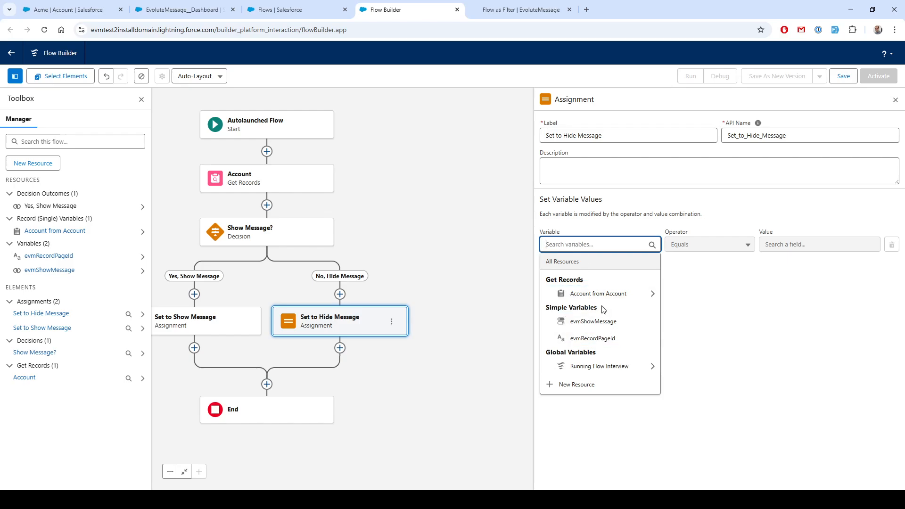
click(608, 322)
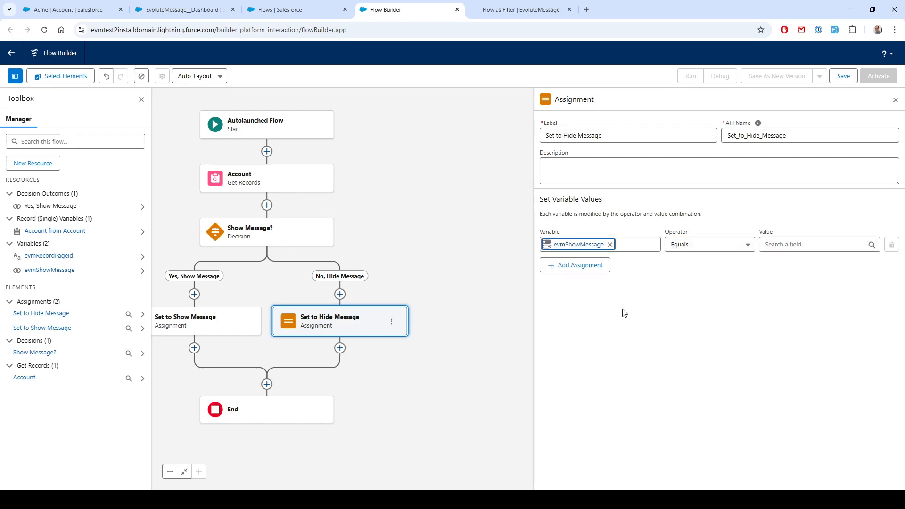
click(790, 245)
text(fa)
click(788, 296)
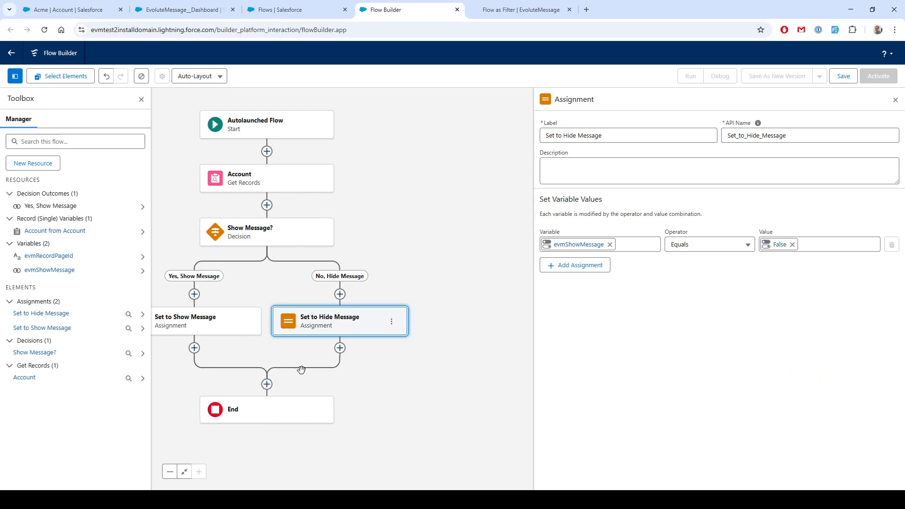
Save the flow as "Get Account with Empty Phone Number" and activate it
drag(368, 379, 473, 356)
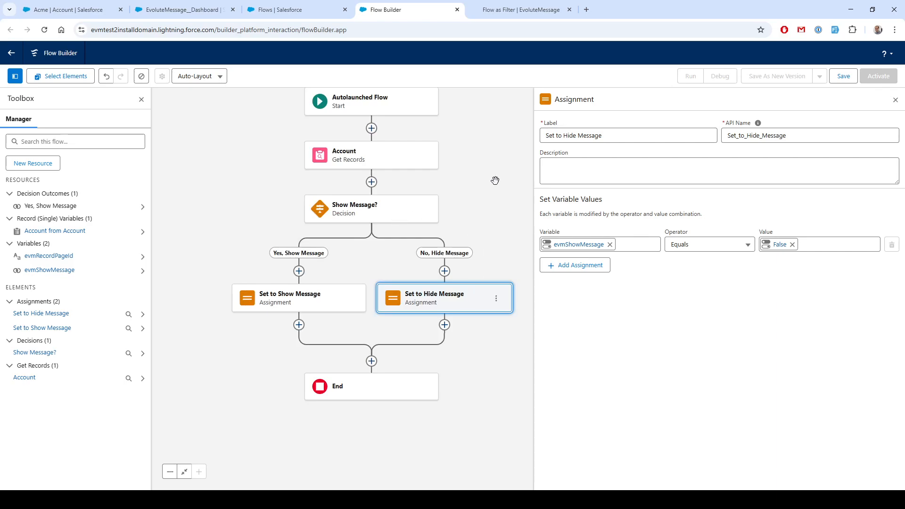
click(843, 76)
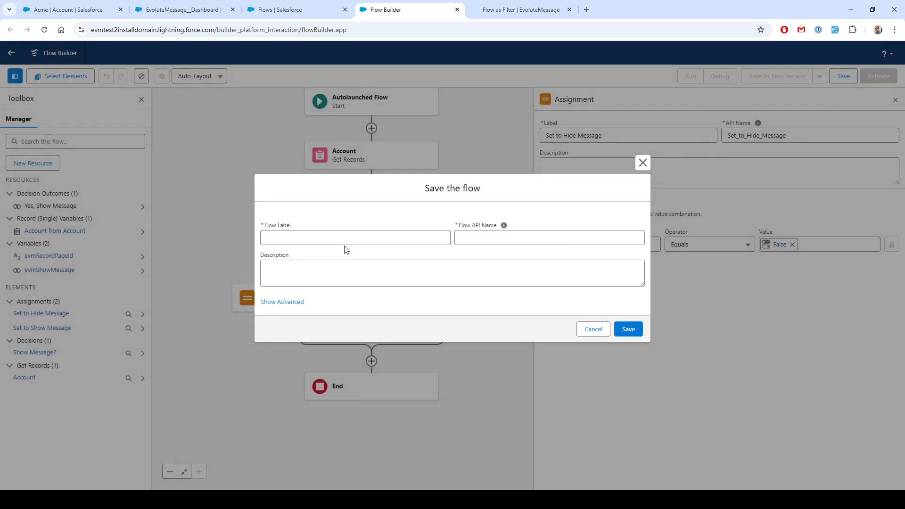
click(325, 233)
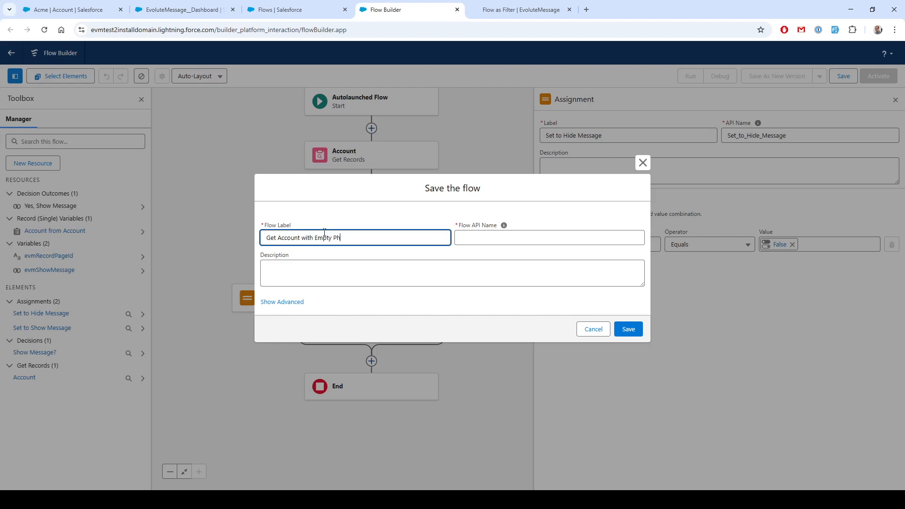
key(Tab)
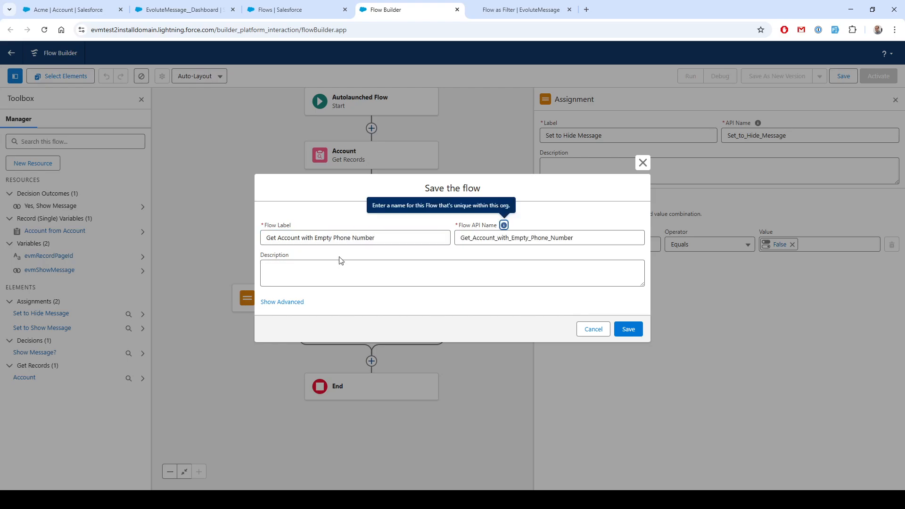
click(628, 329)
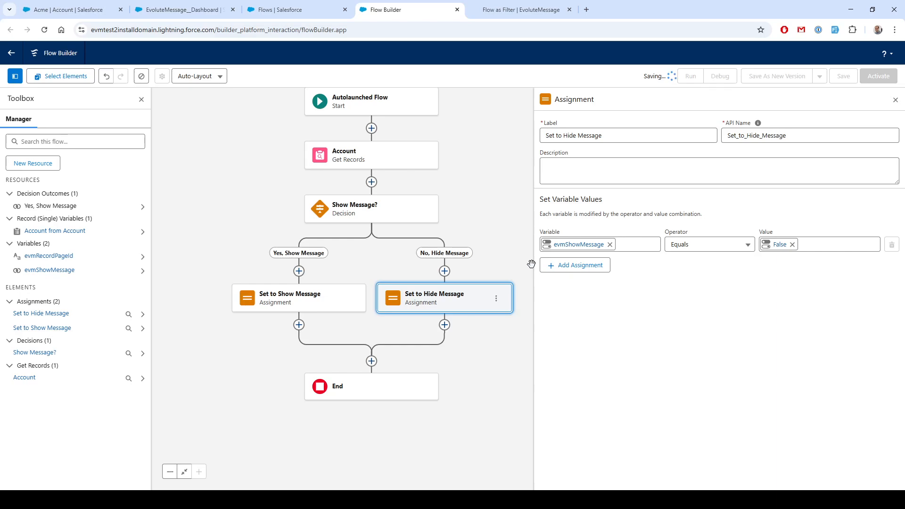
click(878, 77)
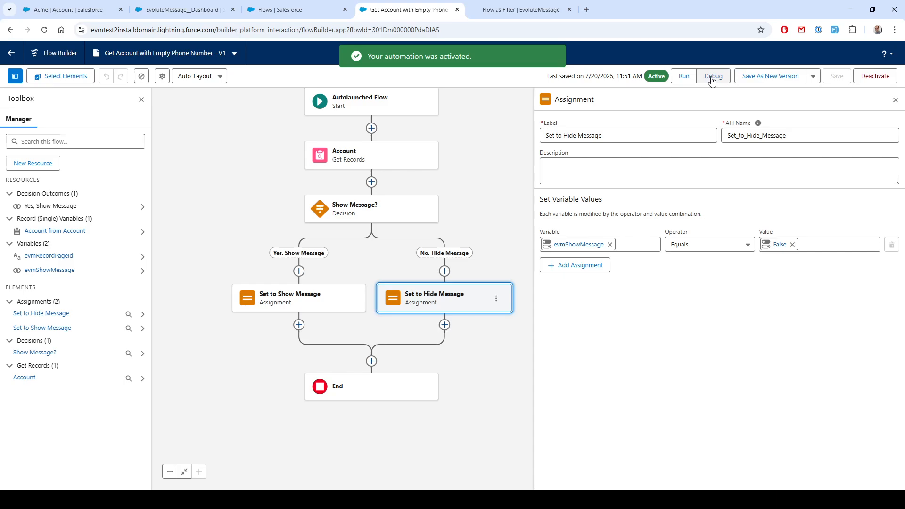
Debug the flow, pasting the Acme account's record Id from its page as evmRecordPageId
click(713, 77)
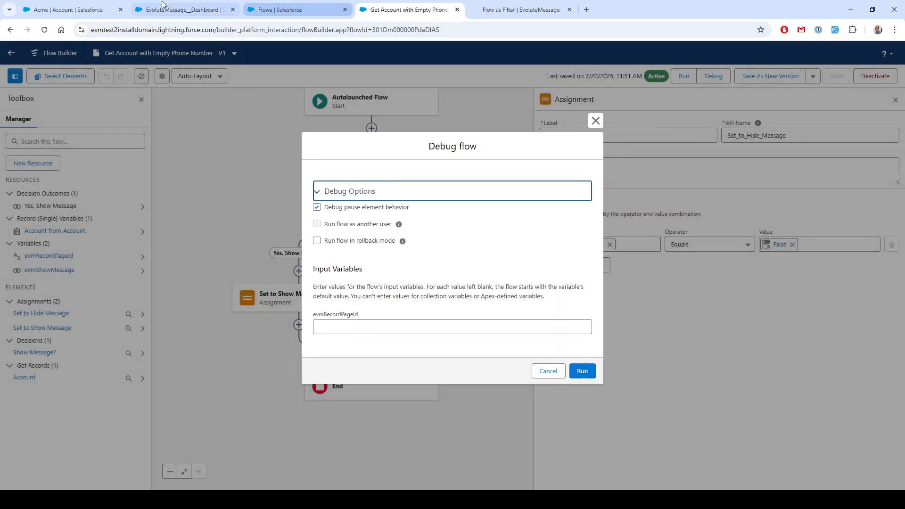
click(69, 9)
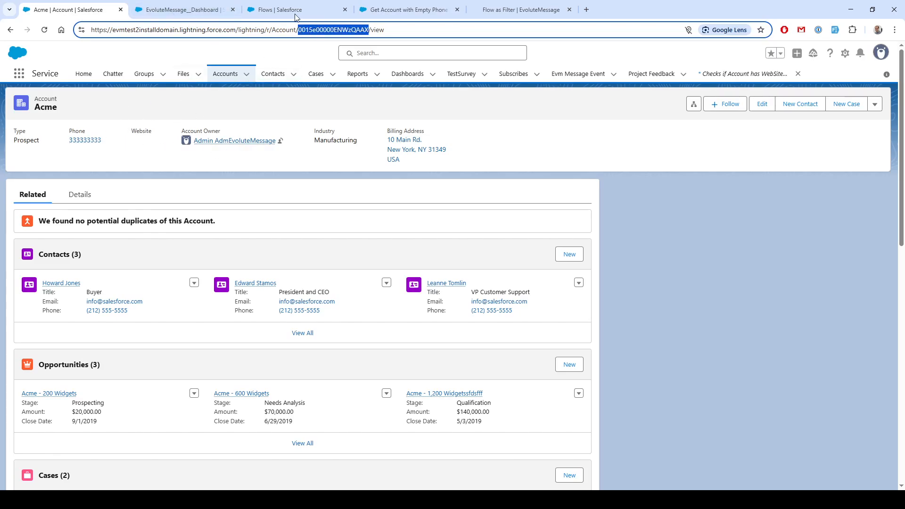
click(504, 8)
click(391, 6)
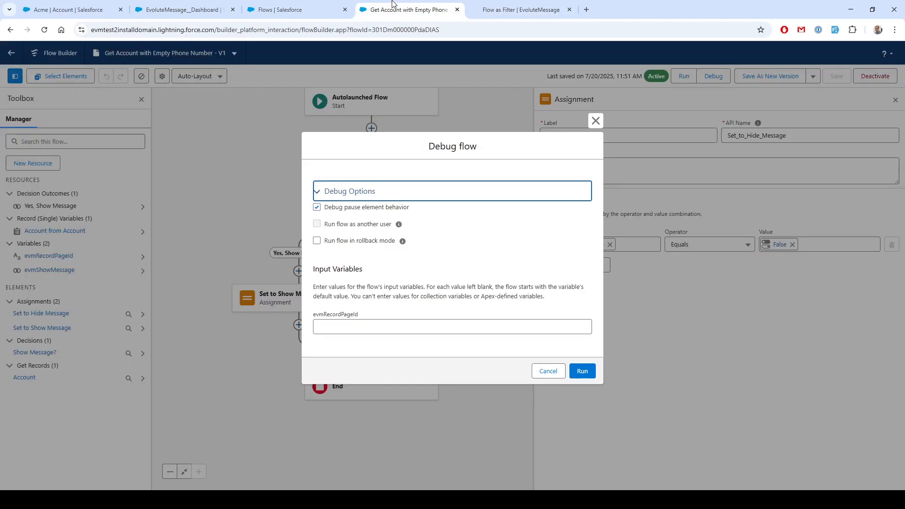
click(340, 327)
key(ctrl+v)
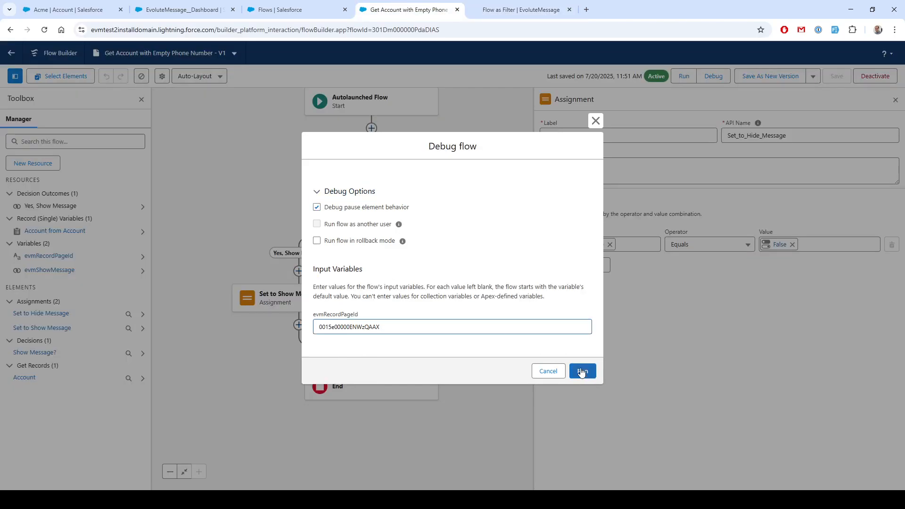
click(582, 371)
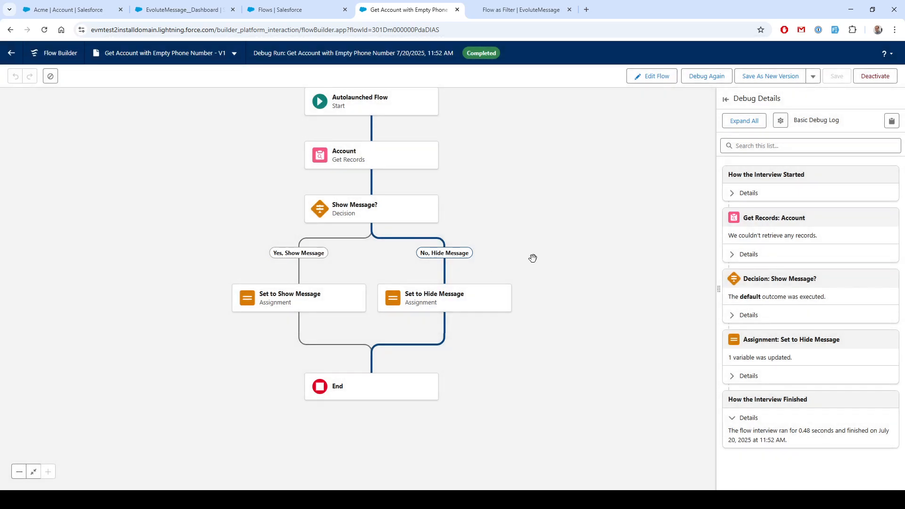
Expand the debug details for the hide assignment and the interview finish
click(732, 377)
click(799, 409)
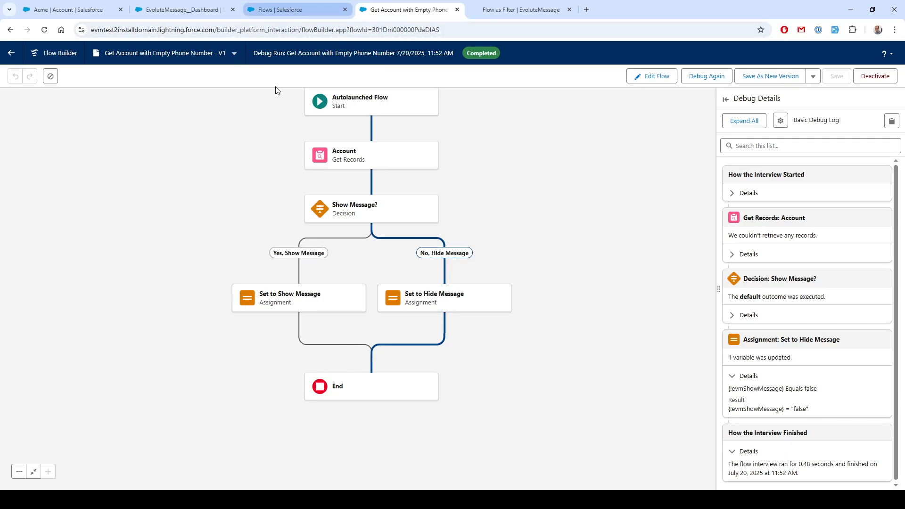
Start a new Toast message for a Lightning page inside the Flow as Filter folder of the EvoluteMessage dashboard
click(179, 6)
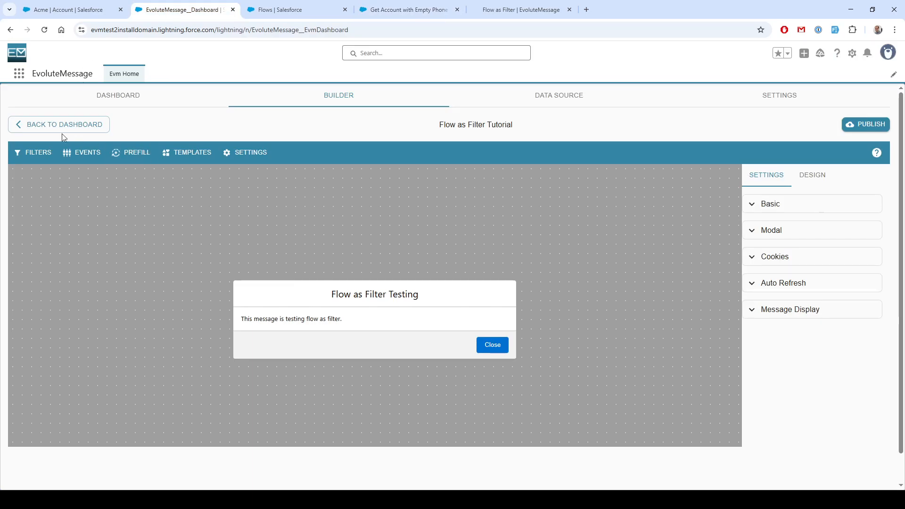
click(19, 75)
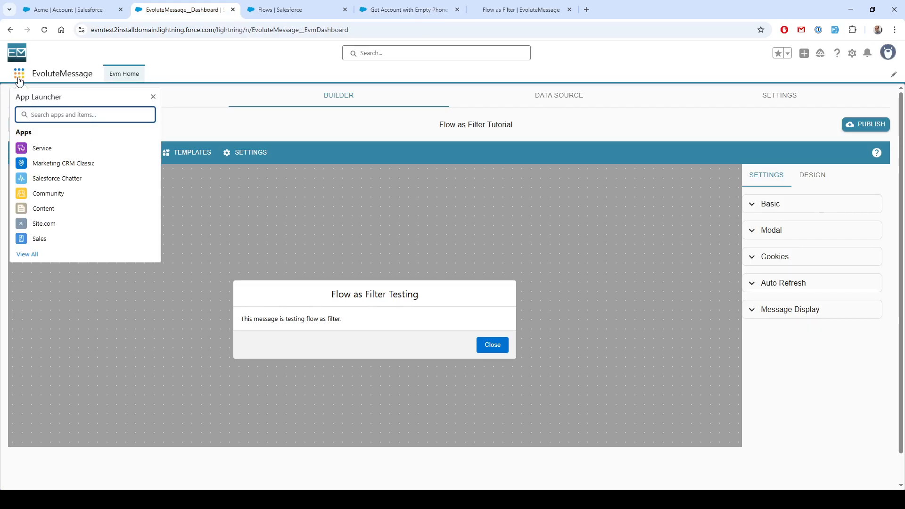
text(ev)
click(69, 149)
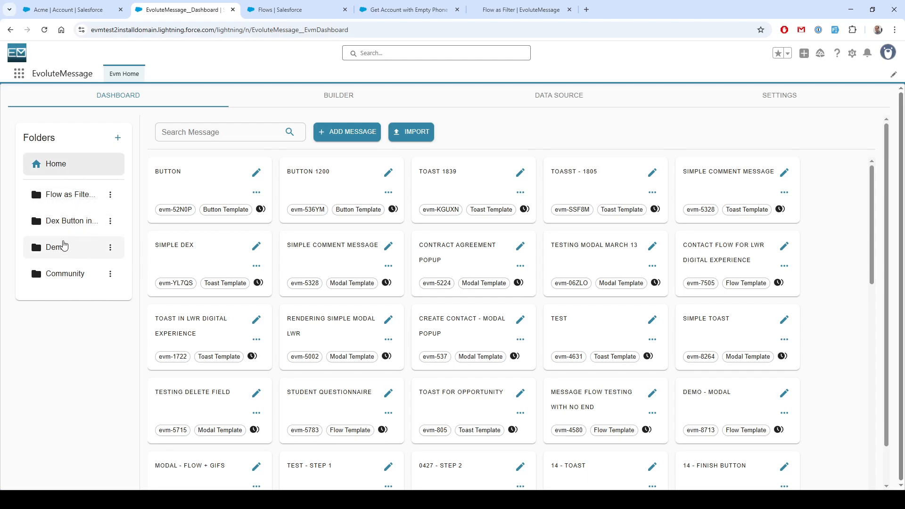
click(70, 198)
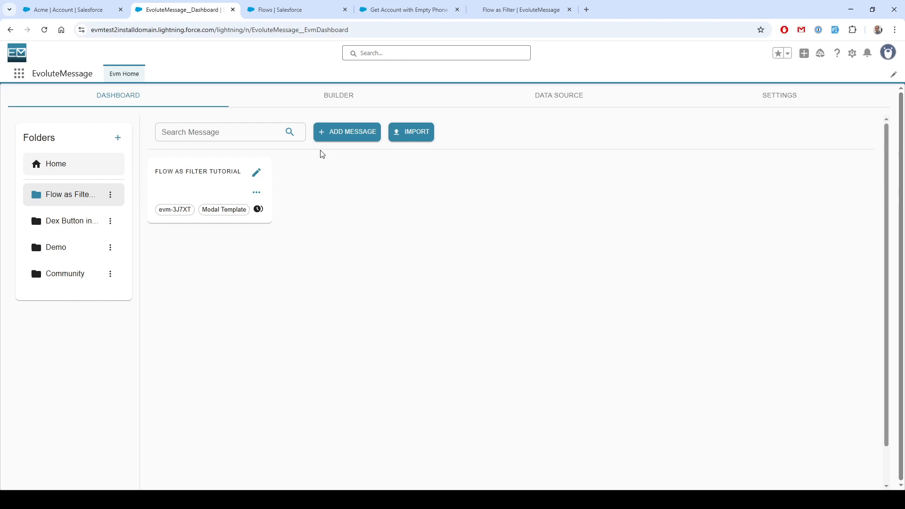
click(340, 133)
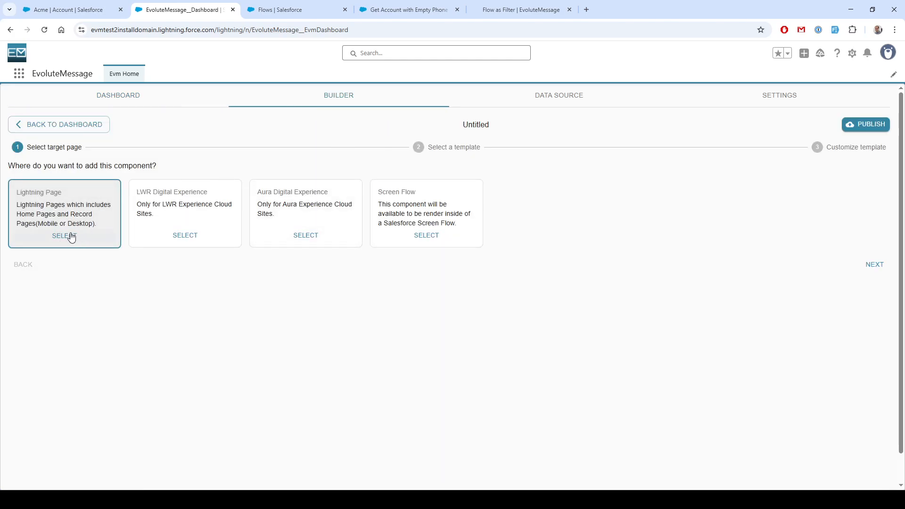
click(73, 9)
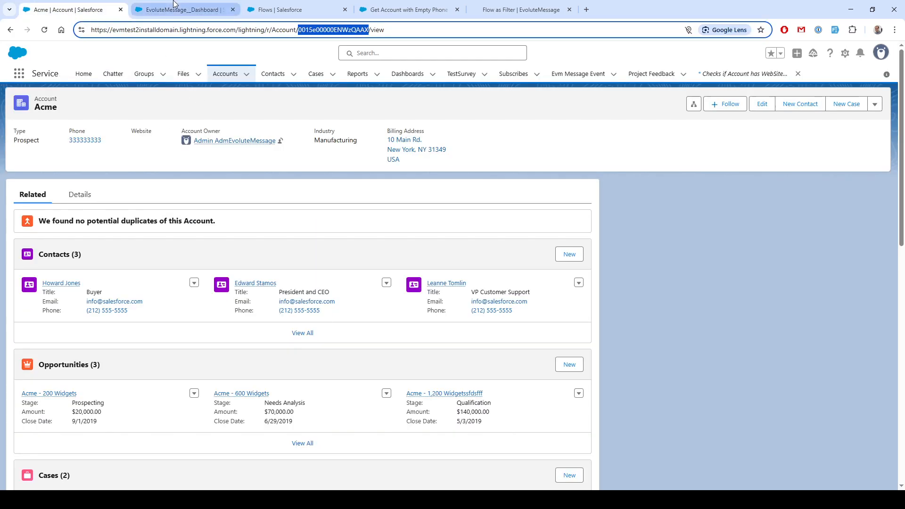
click(189, 9)
click(67, 235)
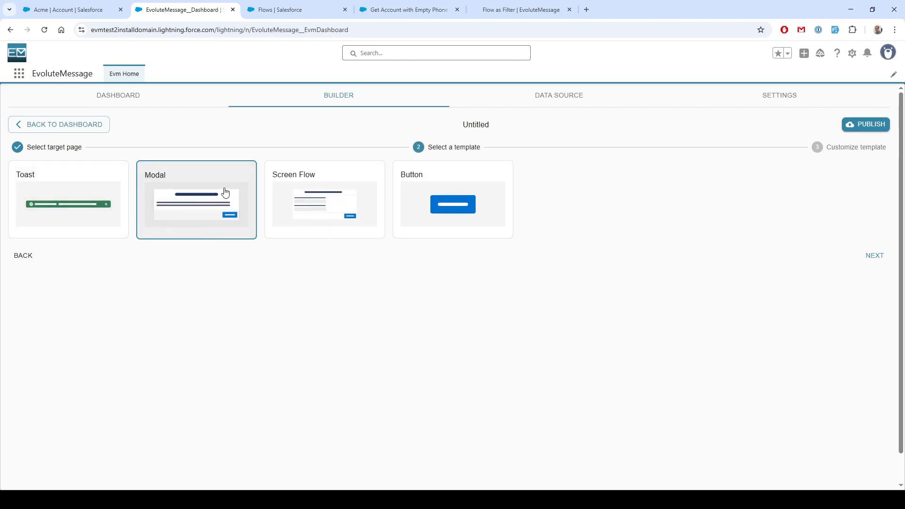
click(52, 195)
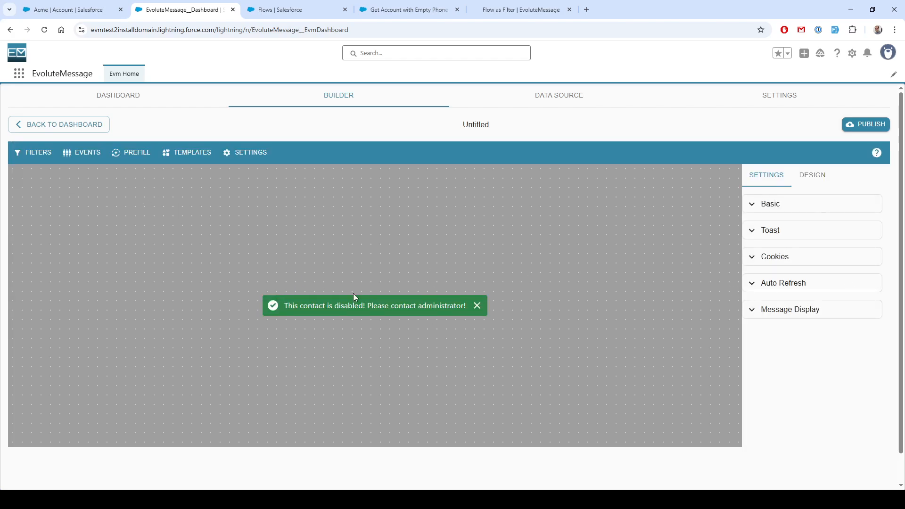
Replace the toast's text with "Account Phone Number is Empty"
click(325, 307)
drag(589, 269, 245, 272)
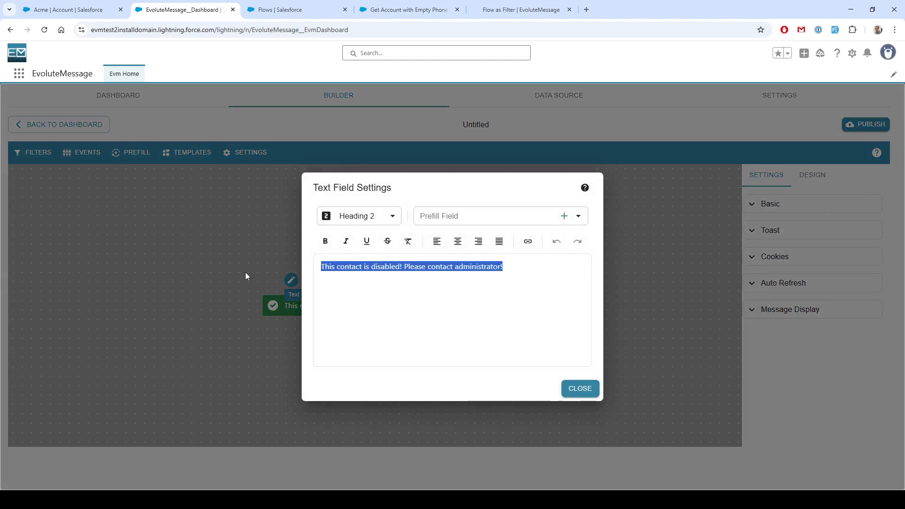
text(Accoun)
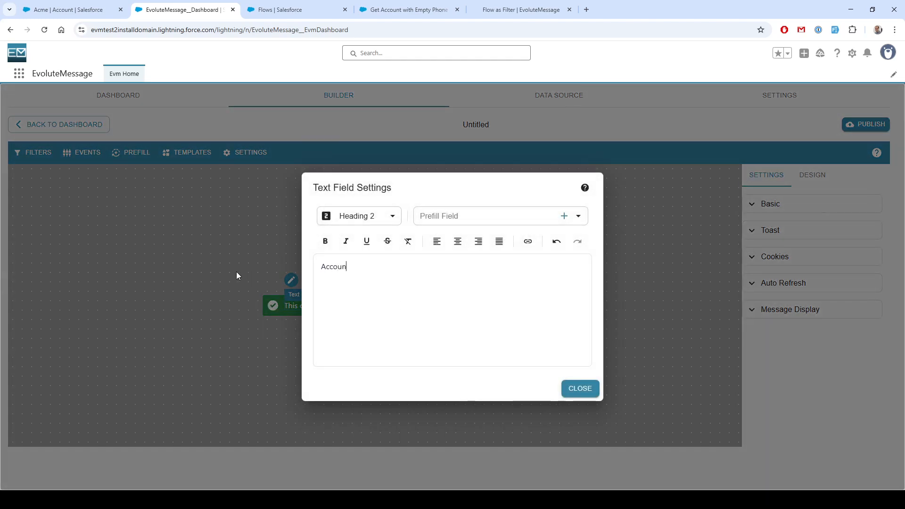
text(t Phone Number i)
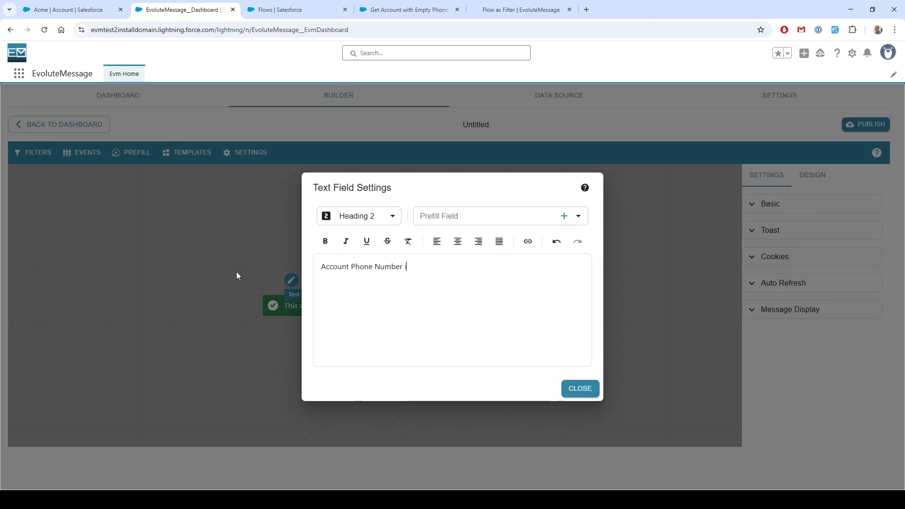
text(s Empty)
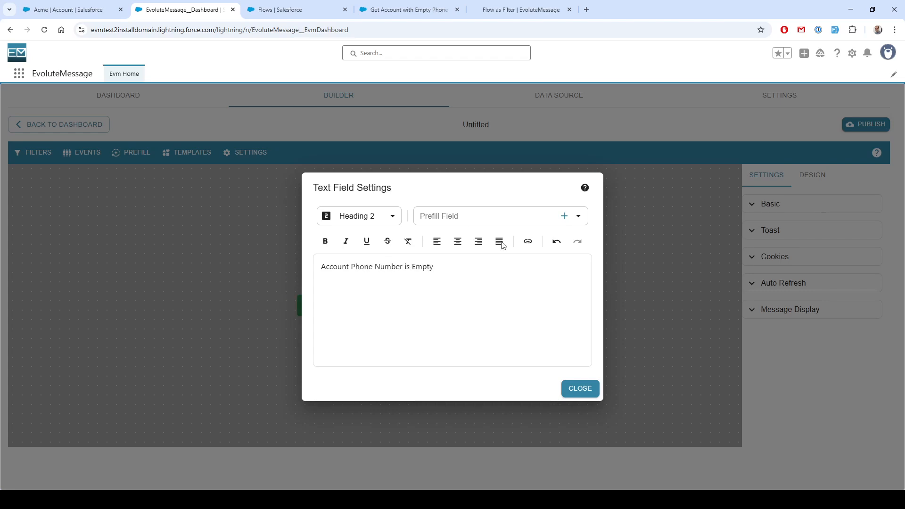
click(579, 392)
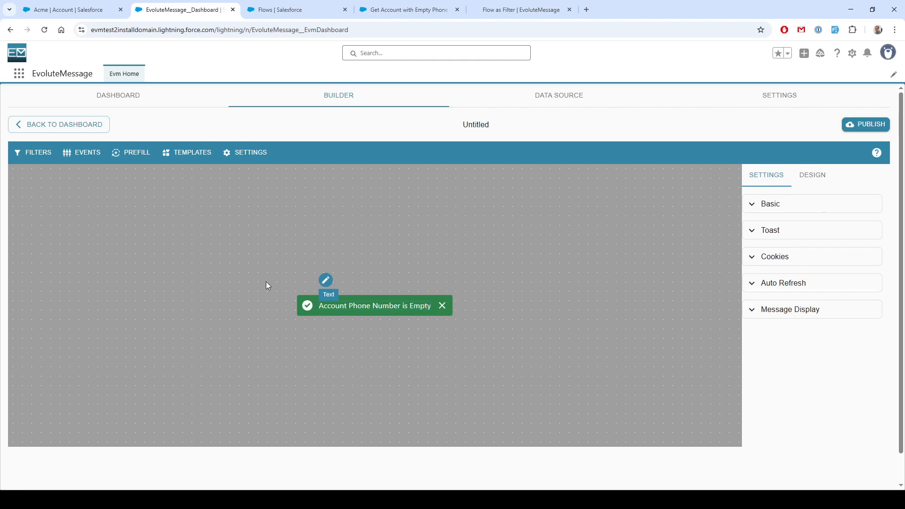
Set the toast's message type to Warning
click(777, 235)
click(795, 276)
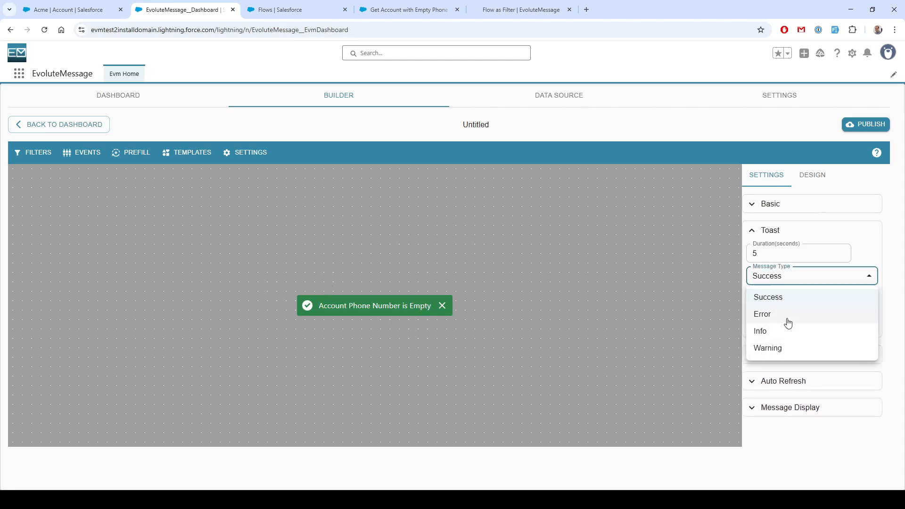
click(768, 348)
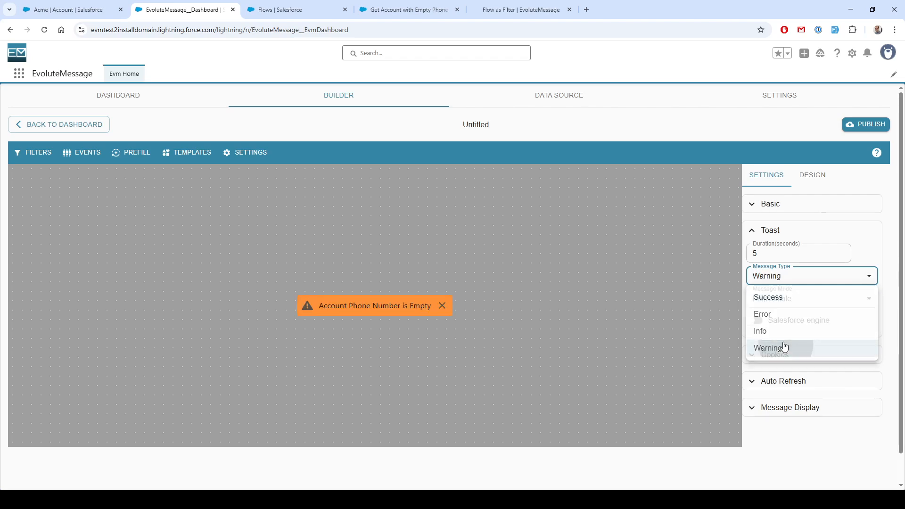
Rename the message as "Account Phone Number is Empty"
click(471, 124)
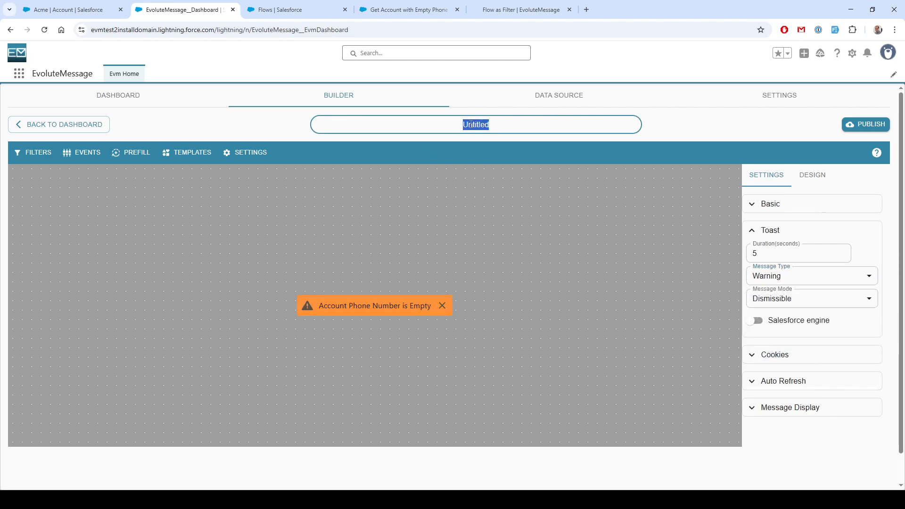
text(Account Phone Number is )
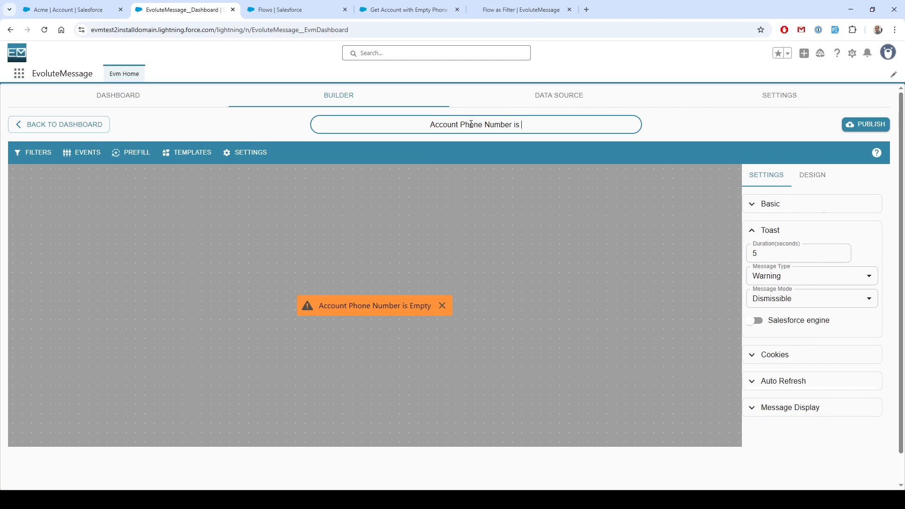
text(EMpty)
key(ctrl+shift+Left)
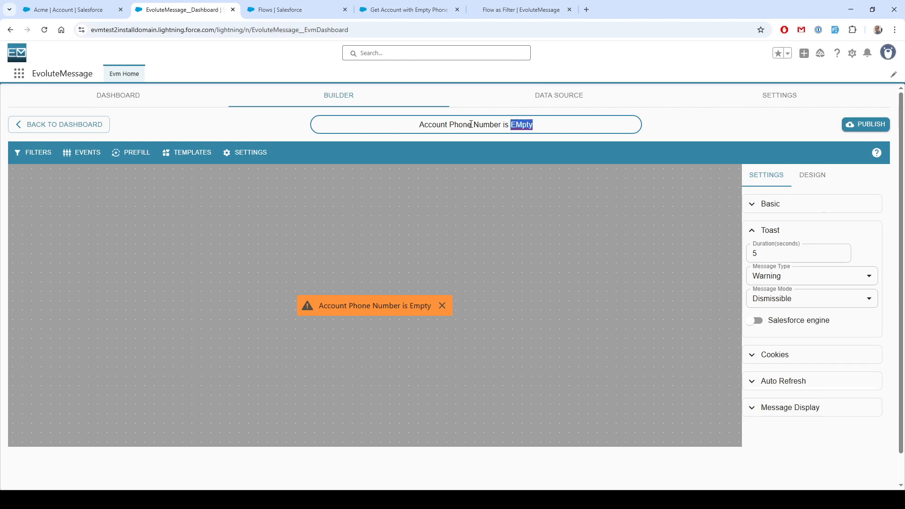
text(Empty)
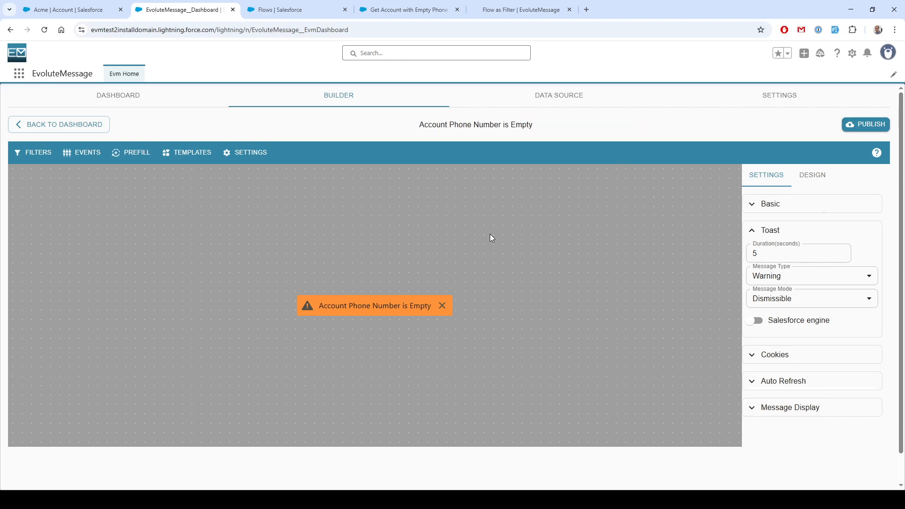
Add a Flow Filter clause to the message filter
click(33, 152)
click(260, 309)
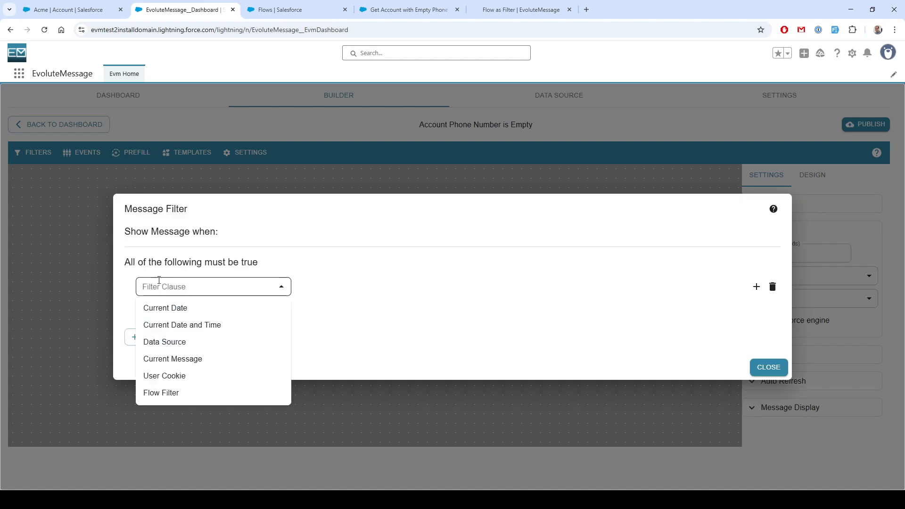
click(184, 393)
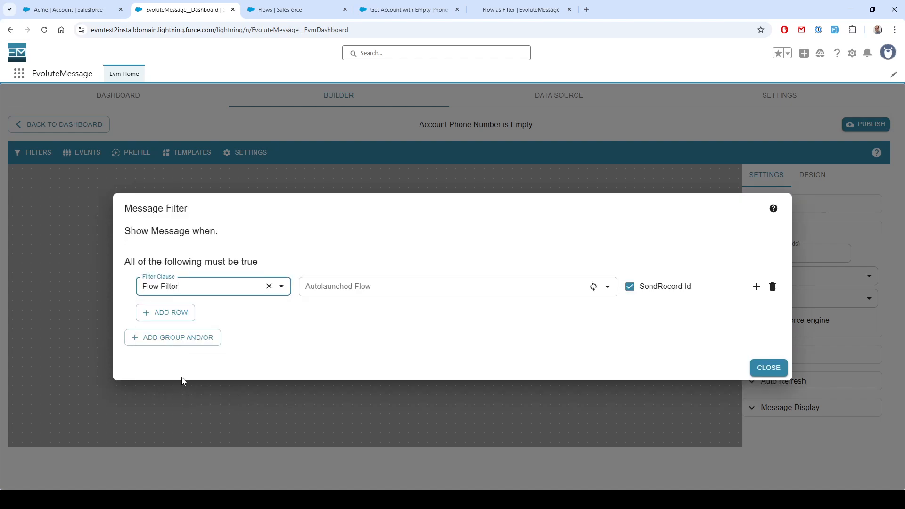
click(330, 287)
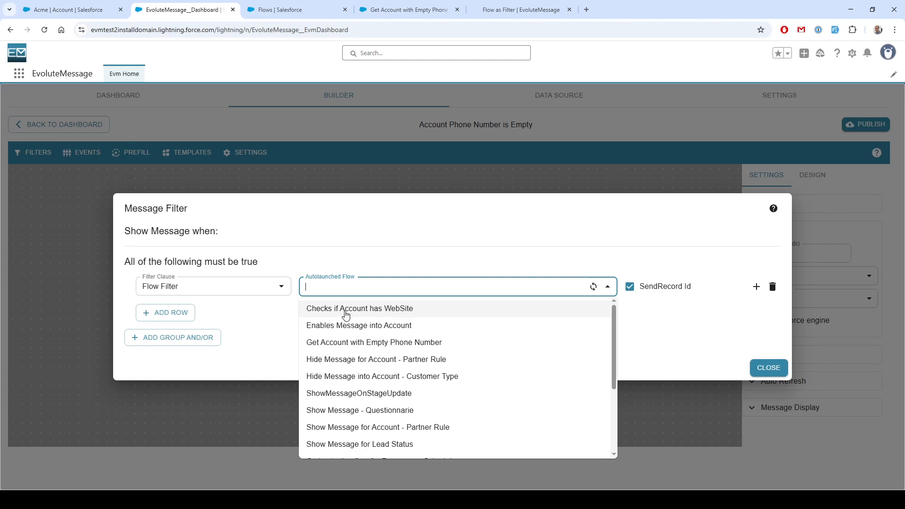
click(264, 323)
click(519, 10)
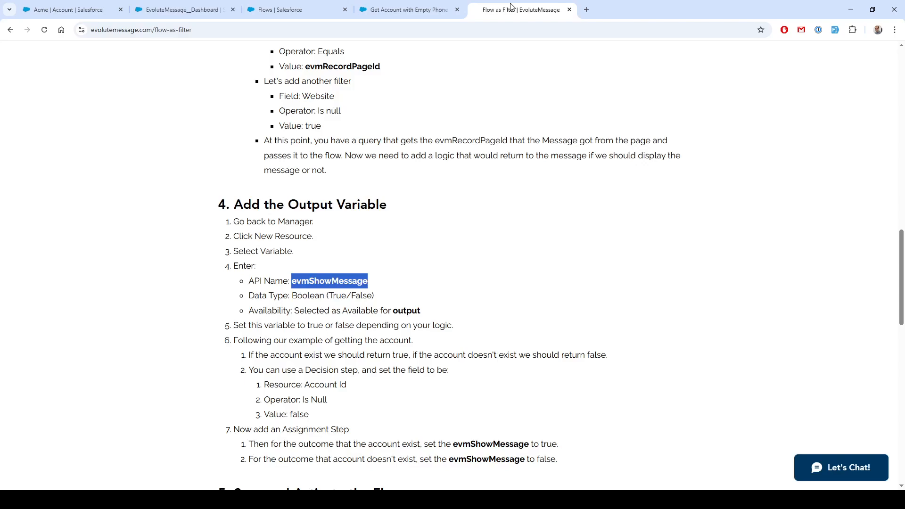
click(405, 9)
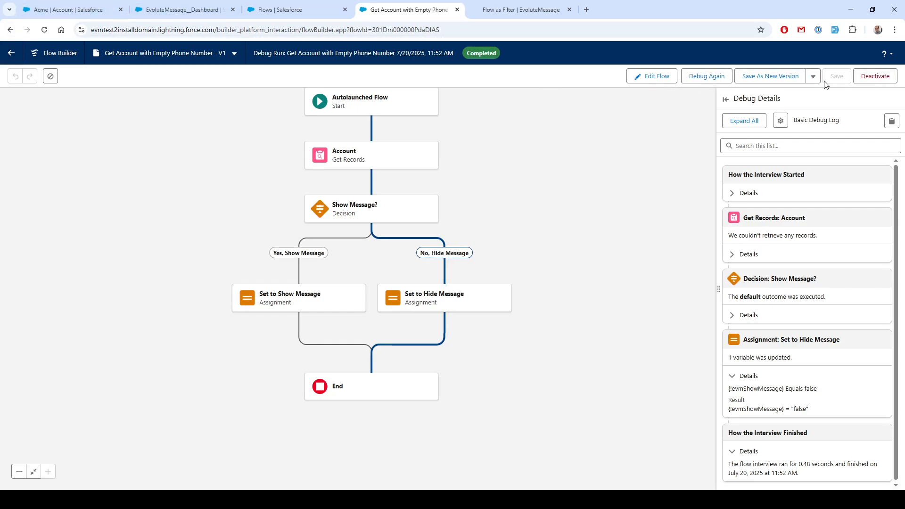
click(50, 12)
click(145, 15)
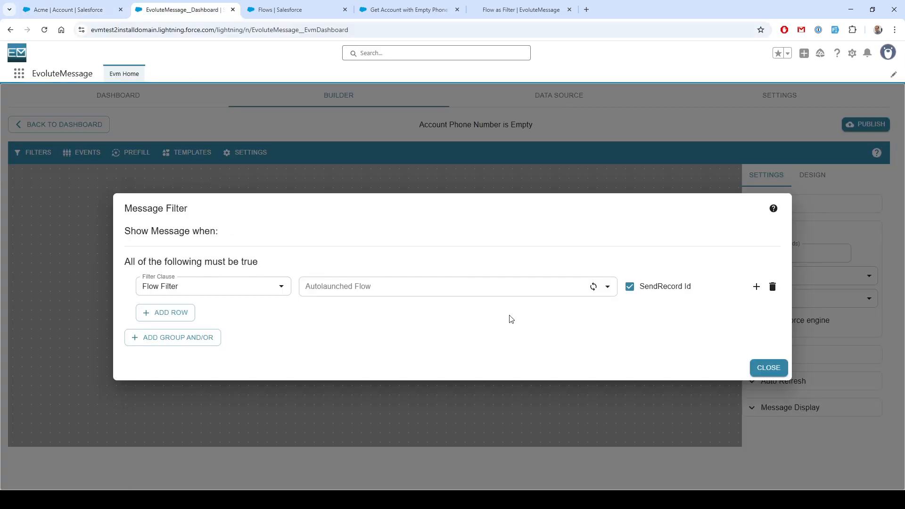
Choose the Get Account with Empty Phone Number flow as the filter's autolaunched flow and publish the message
click(493, 287)
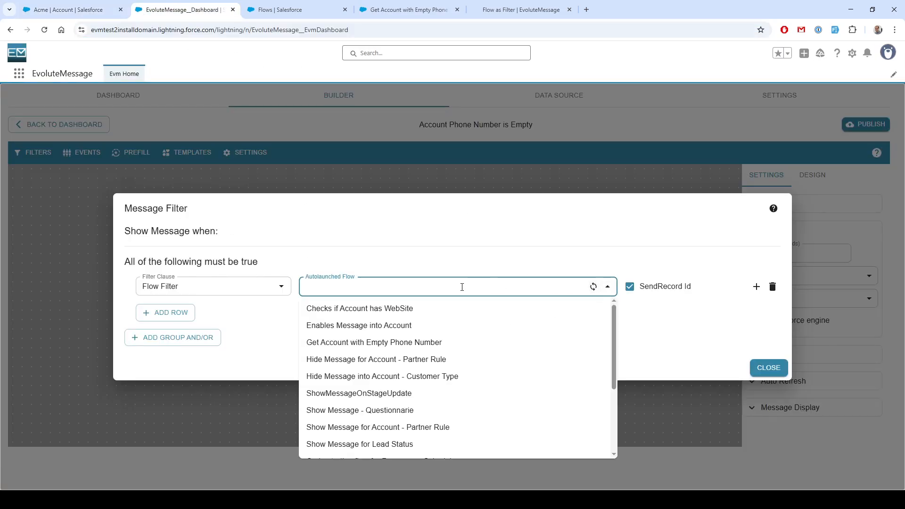
text(A)
key(BackSpace)
text(Get)
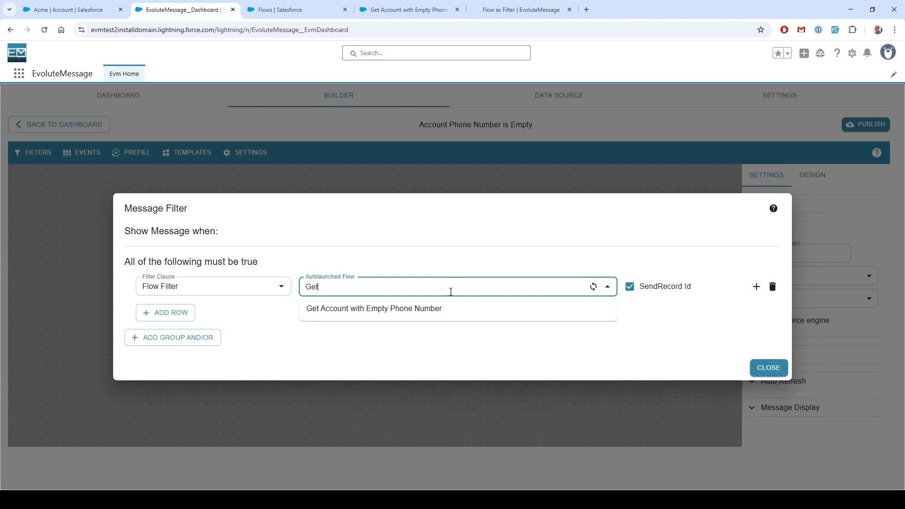
click(456, 309)
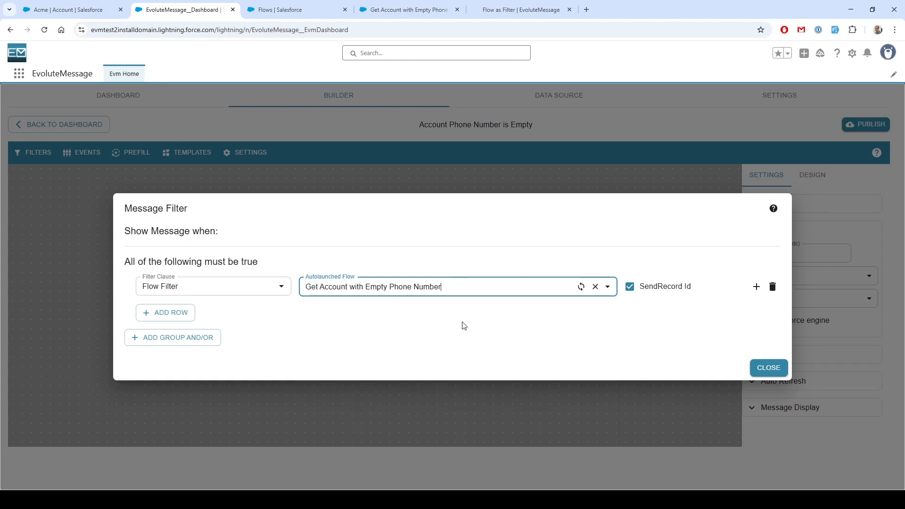
click(769, 370)
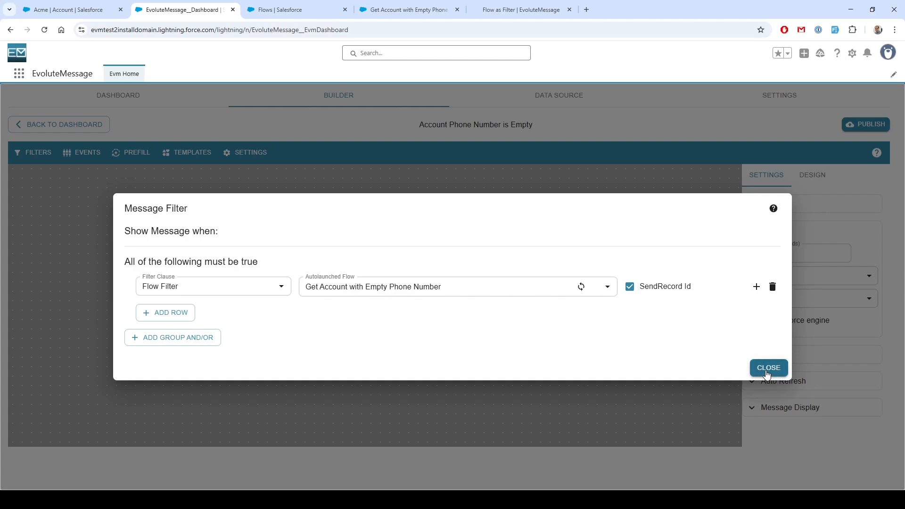
click(861, 127)
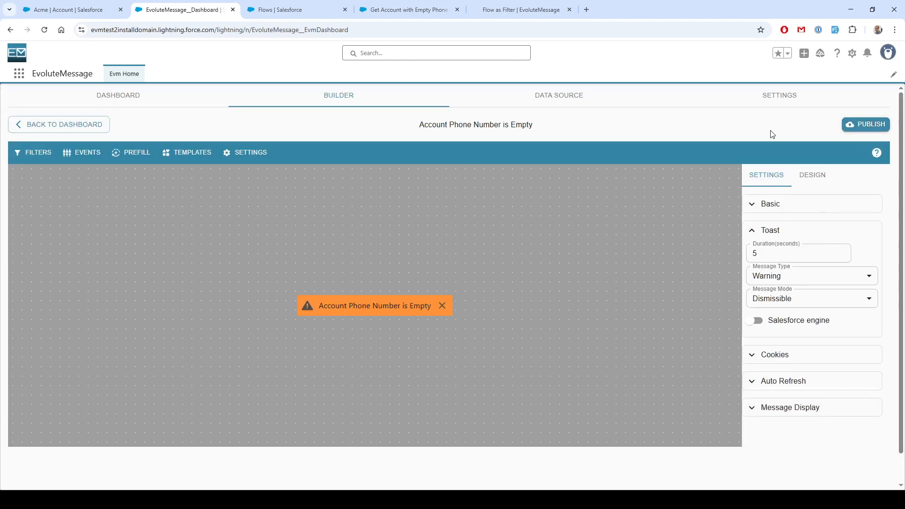
Open the Acme account's record page for editing in Lightning App Builder
click(78, 9)
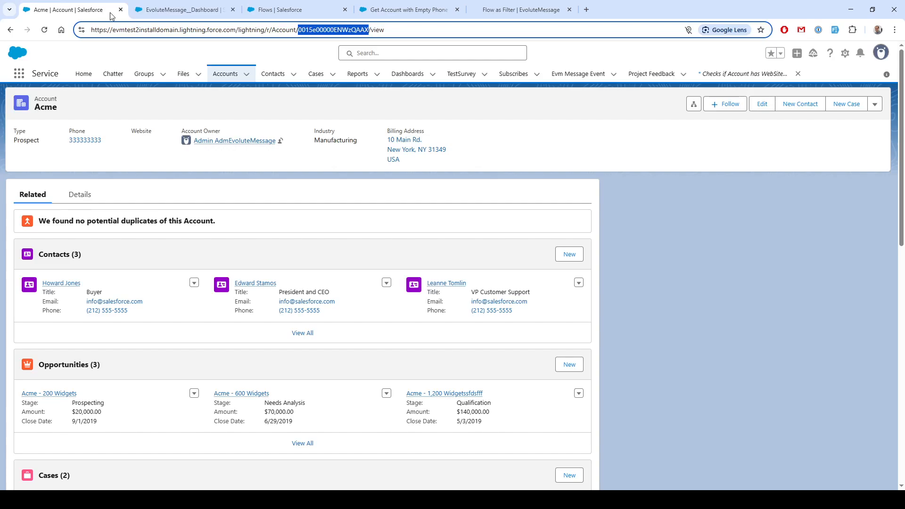
click(846, 52)
click(792, 215)
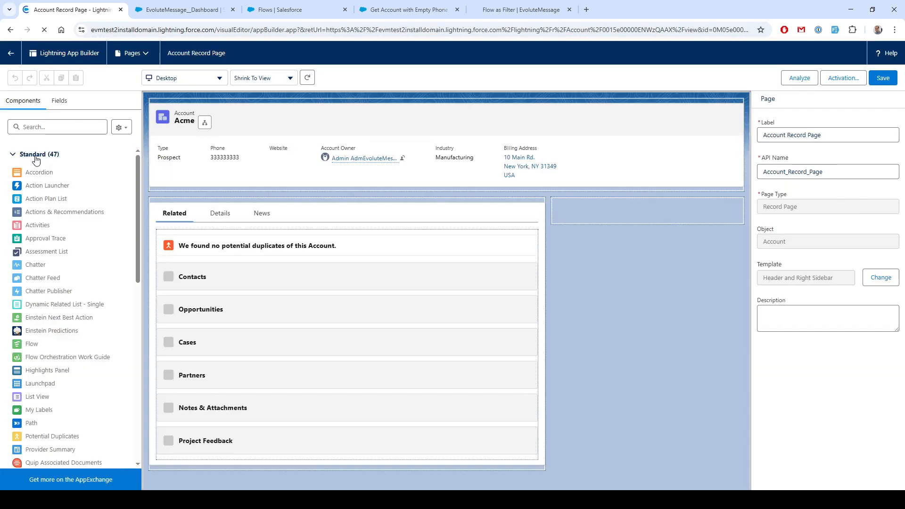
Add an Evm Advanced Message component to the sidebar and select the Account Phone Number is Empty message
click(36, 160)
click(599, 217)
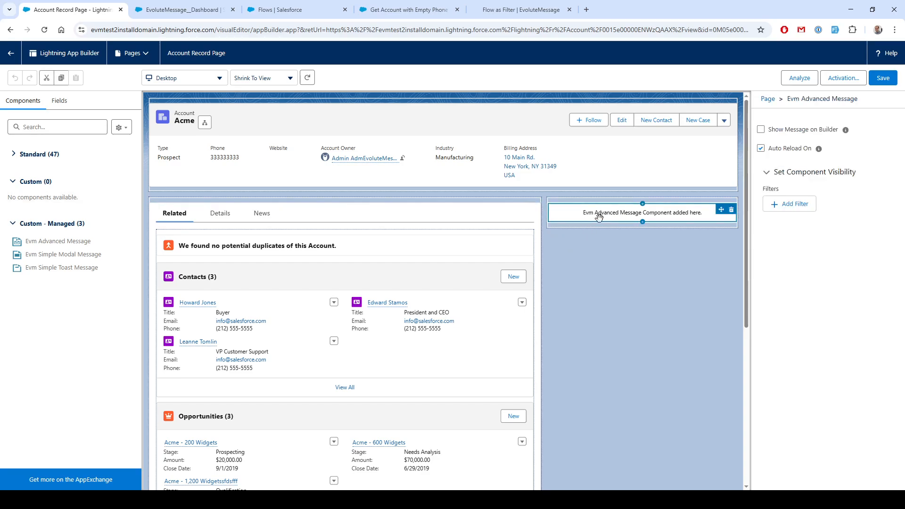
click(815, 137)
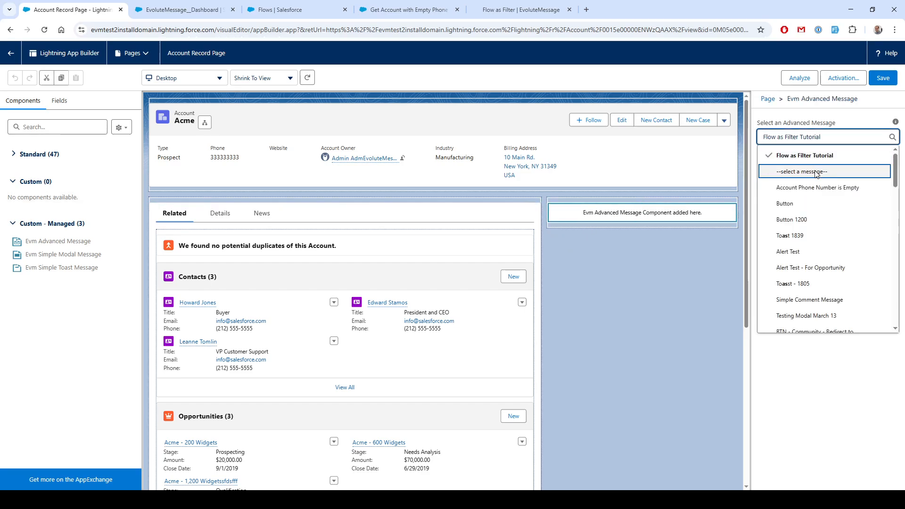
click(816, 188)
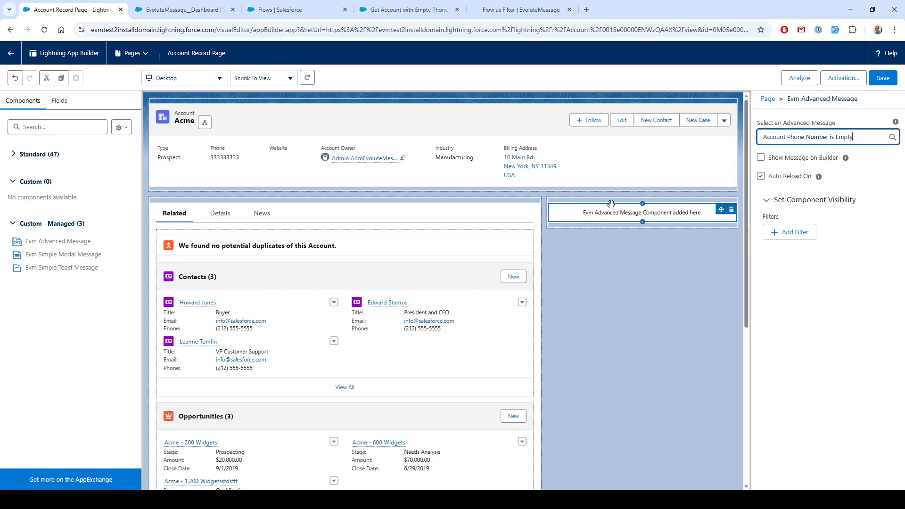
Save the Lightning record page and return to the Acme account record
click(883, 77)
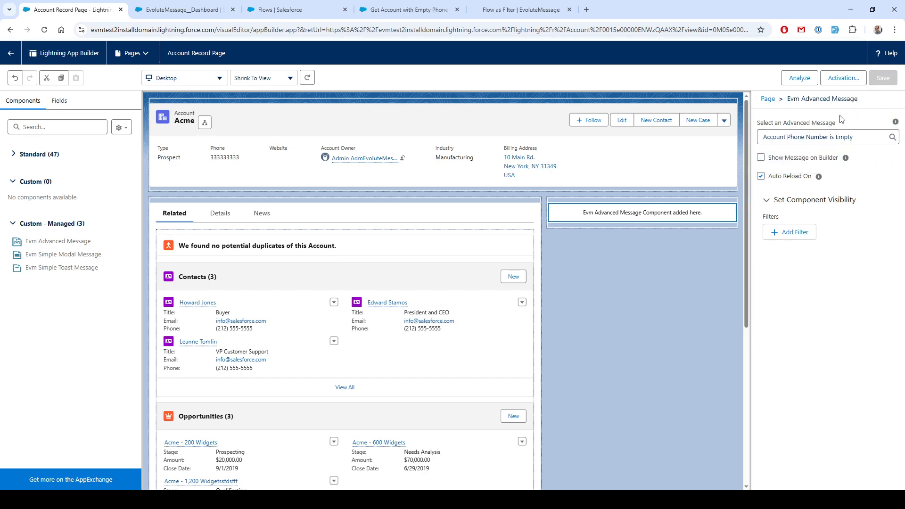
click(11, 53)
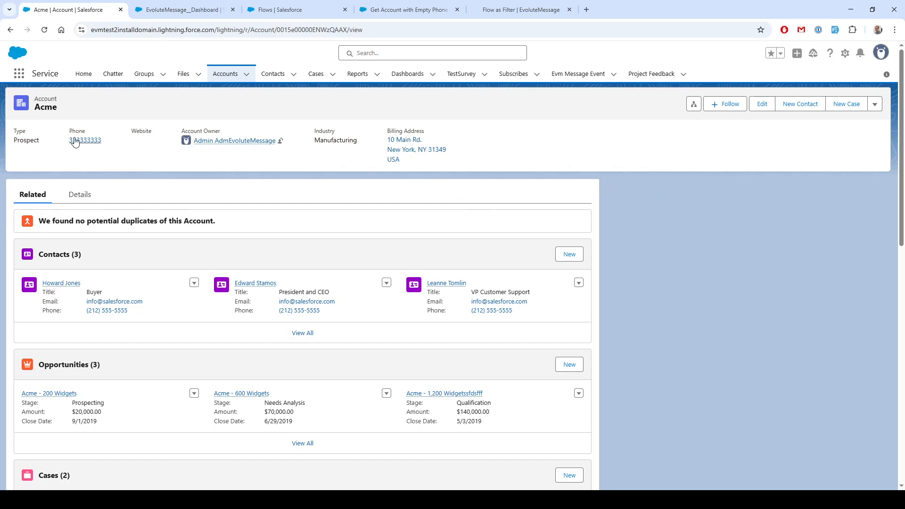
Clear the Acme account's phone number, save the record, and reload the page
click(754, 111)
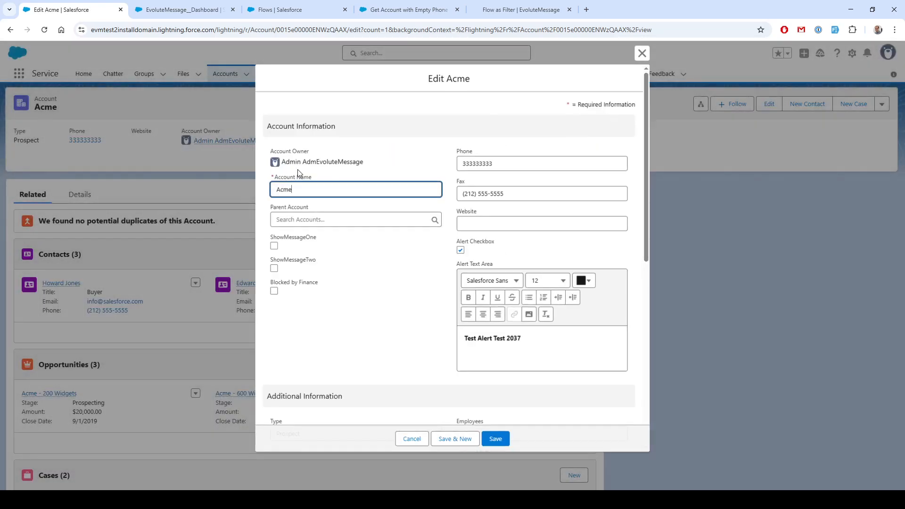
double_click(498, 162)
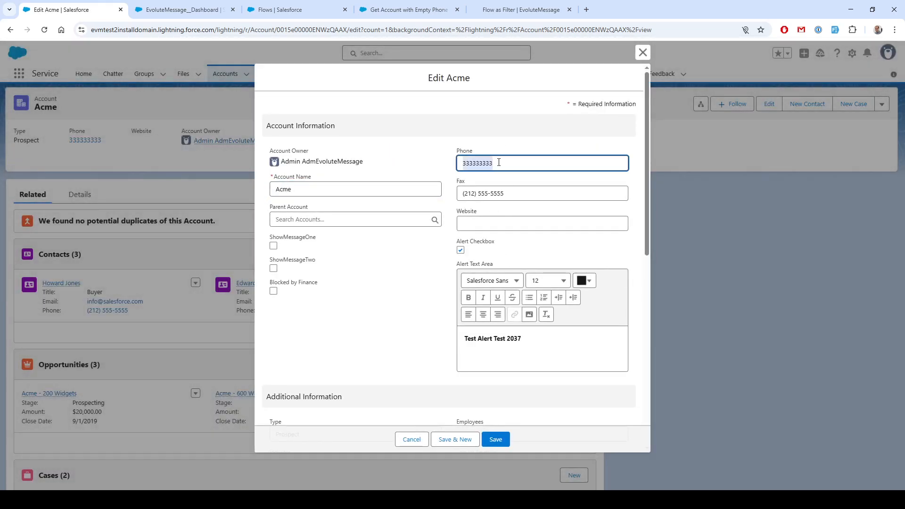
key(BackSpace)
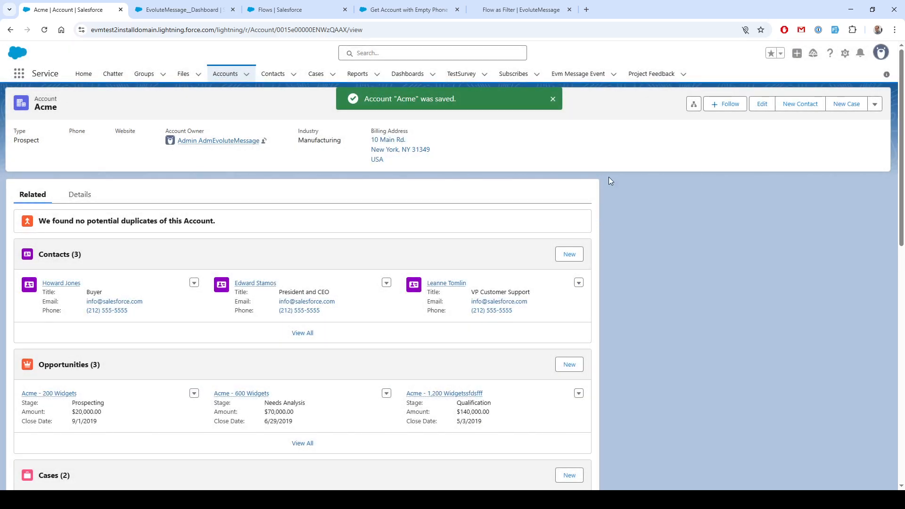
key(F5)
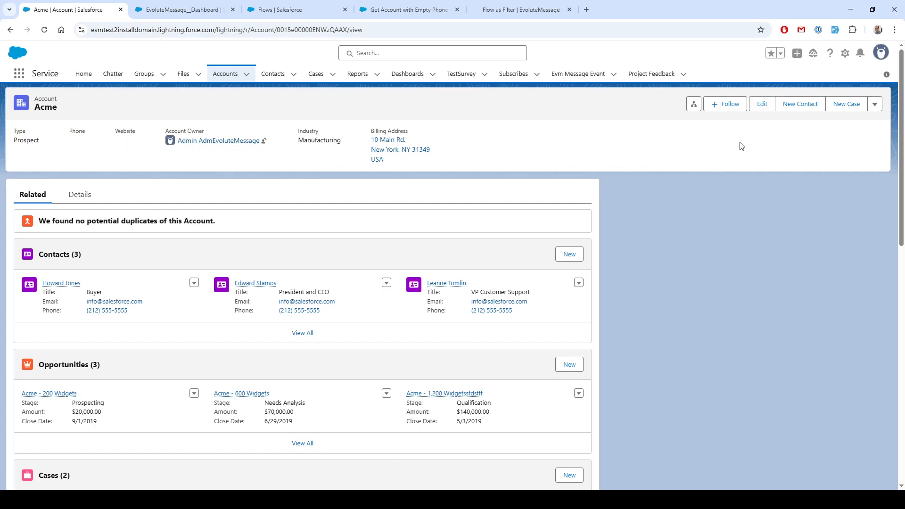
Set the Acme account's phone to test and save the record
click(766, 105)
click(486, 164)
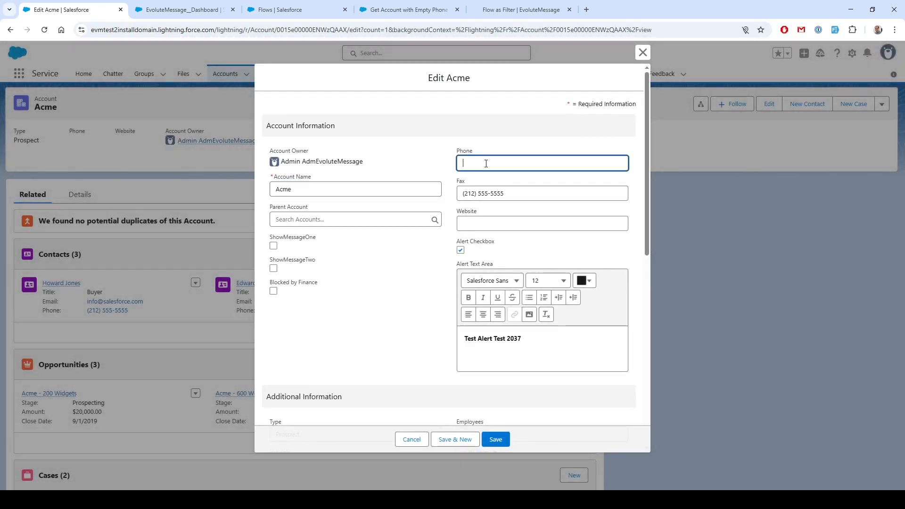
click(498, 441)
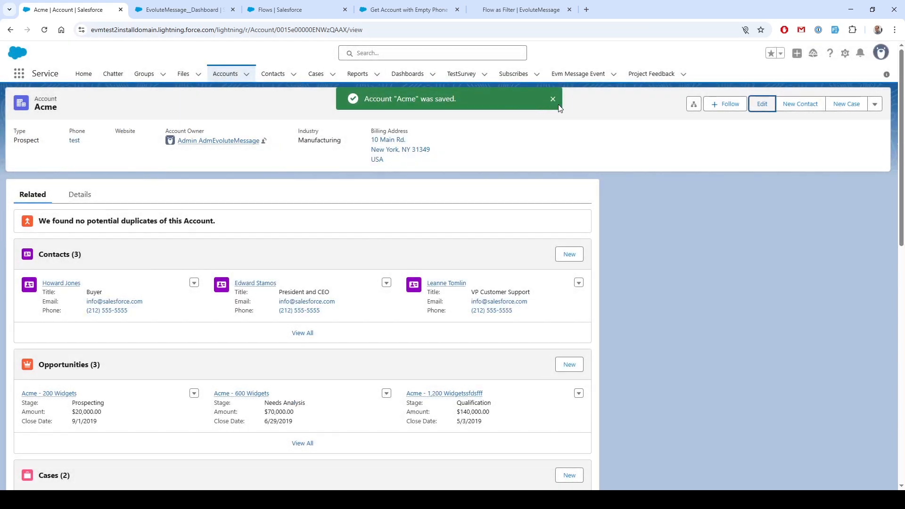
click(553, 101)
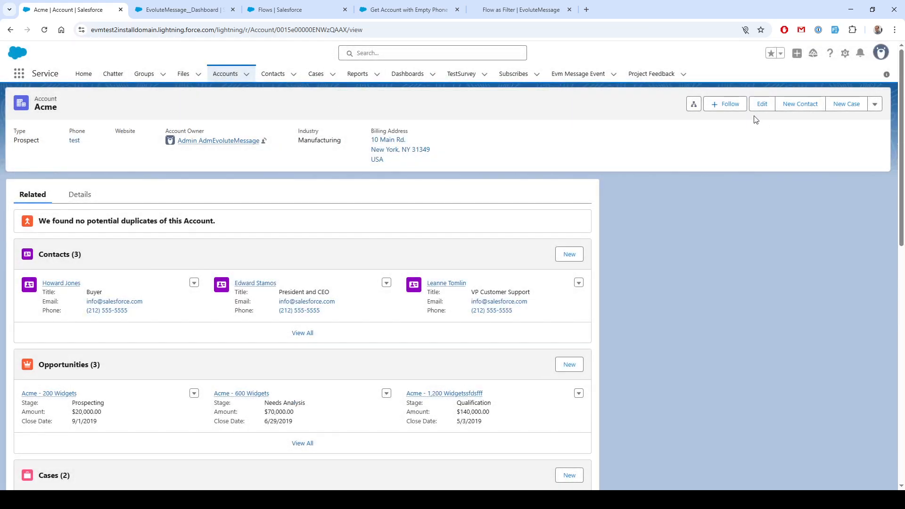
Clear the Acme account's phone number again and save the record to trigger the warning toast
click(762, 105)
double_click(487, 159)
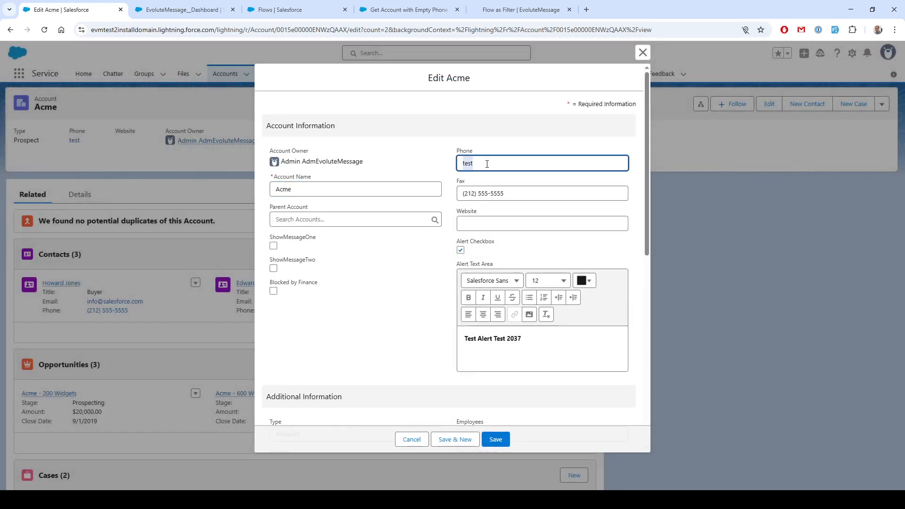
key(BackSpace)
click(495, 438)
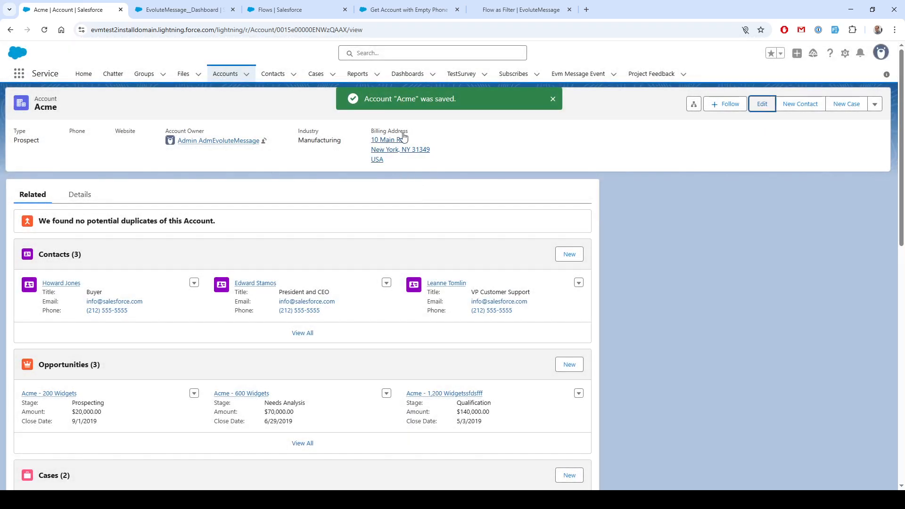
click(552, 101)
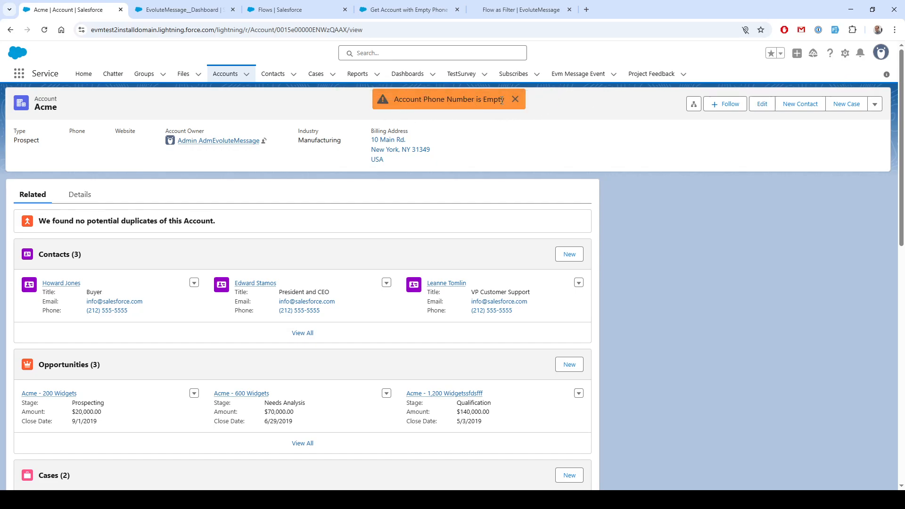
In the message builder's Basic settings, turn on Inline Message
click(188, 18)
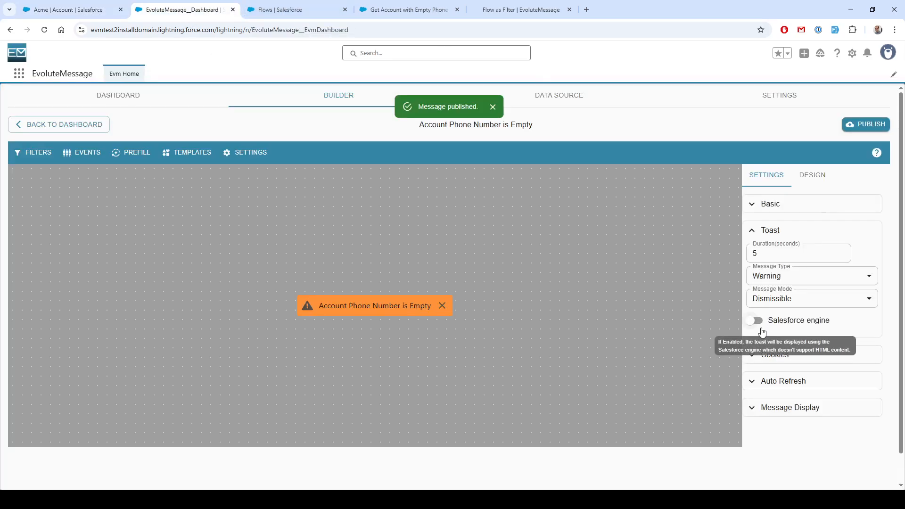
click(752, 204)
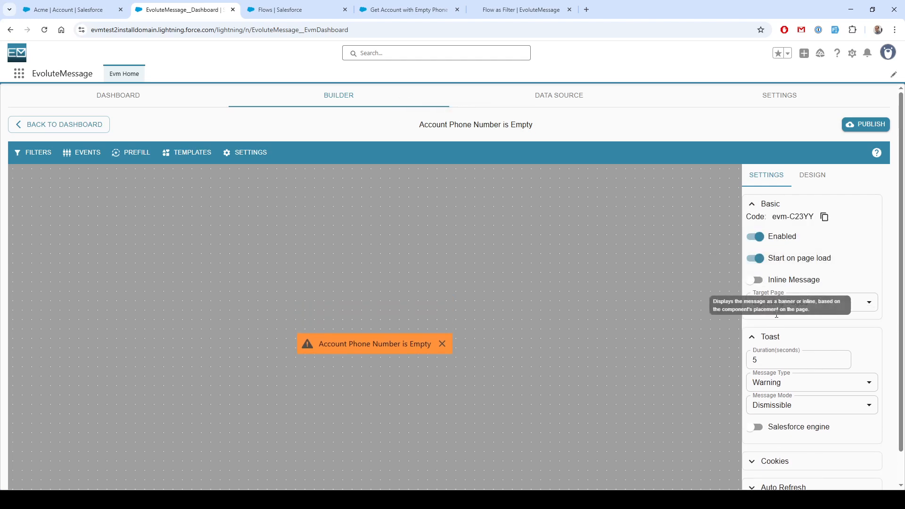
click(756, 280)
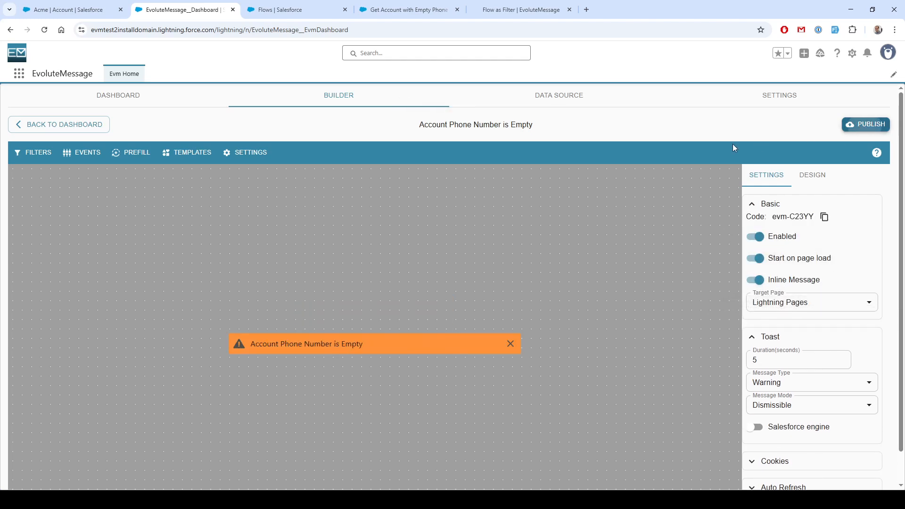
Set the Acme account's phone to 2222 and save the record
click(68, 9)
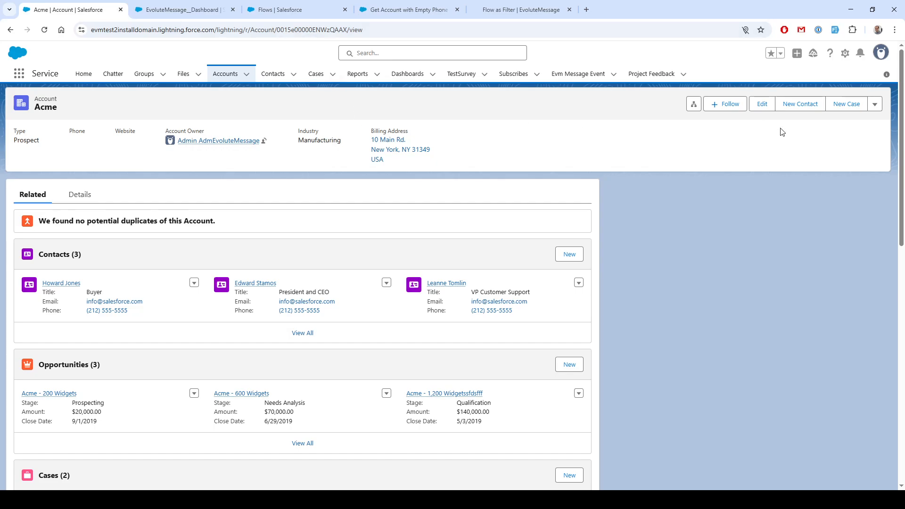
click(762, 104)
click(476, 162)
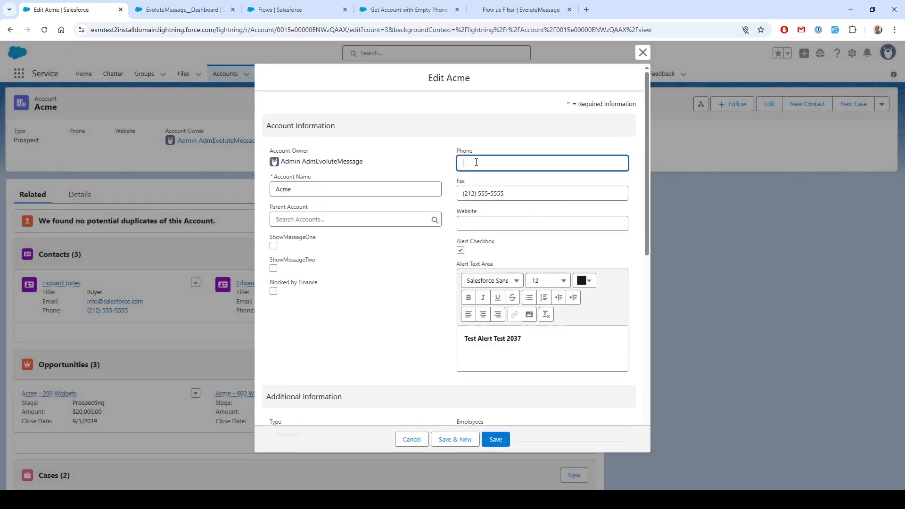
text(2222)
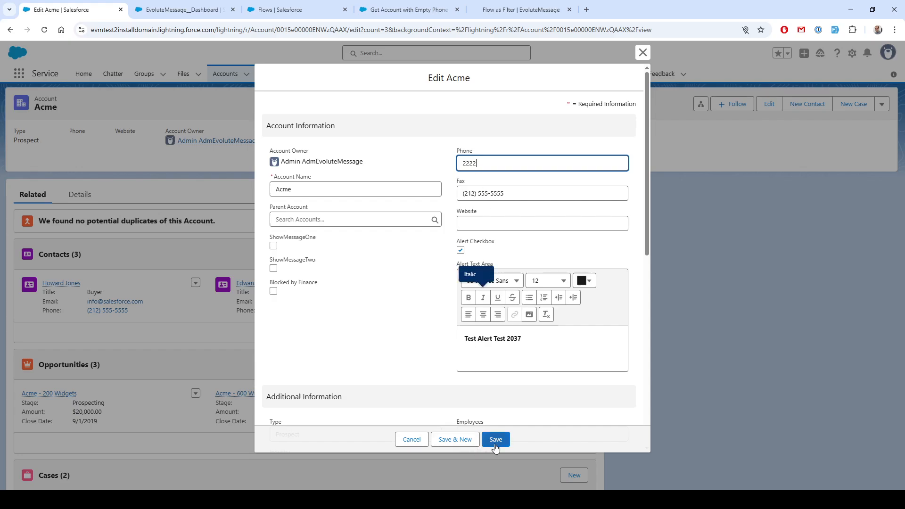
click(495, 439)
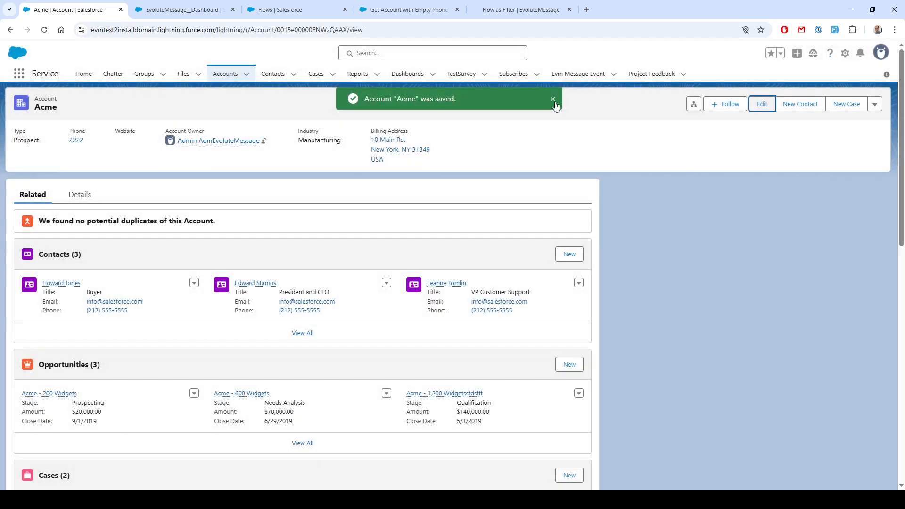
Clear the Acme account's phone number and save to show the inline warning message
click(762, 104)
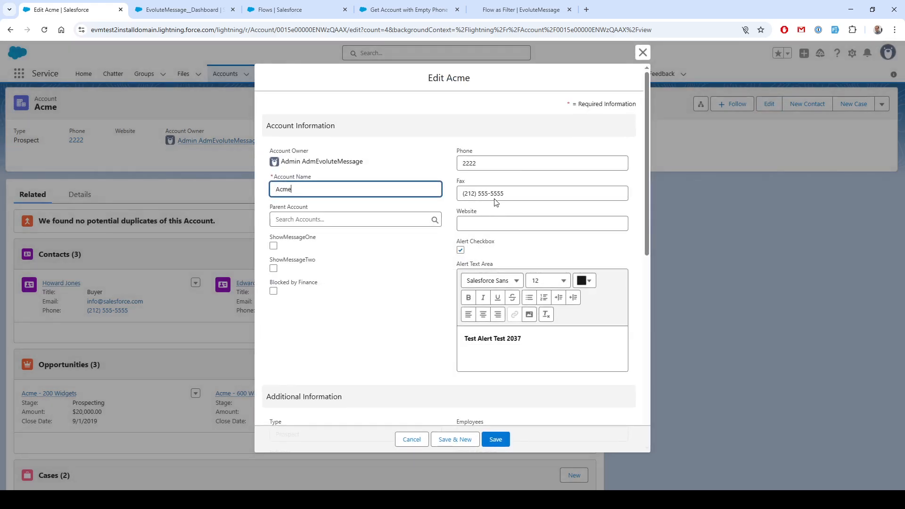
double_click(477, 162)
key(BackSpace)
click(496, 440)
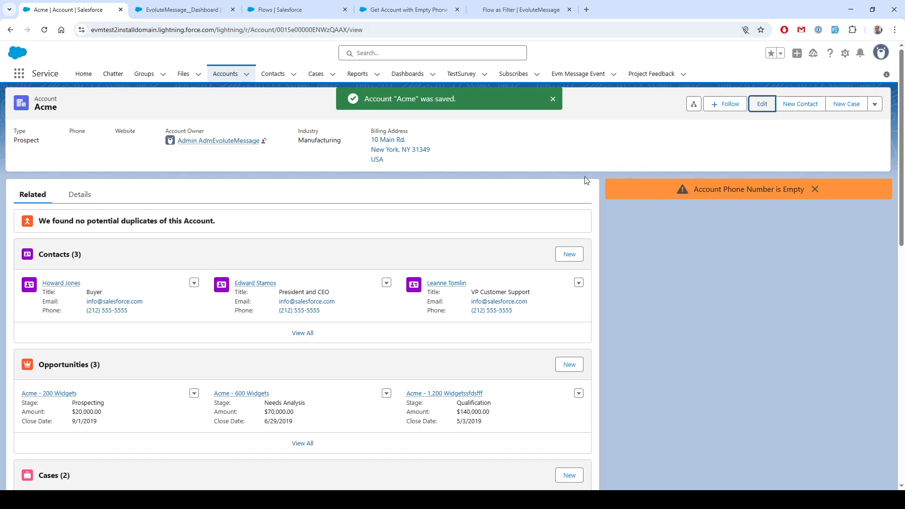
Open the message's filter settings to review the Flow Filter clause
click(188, 10)
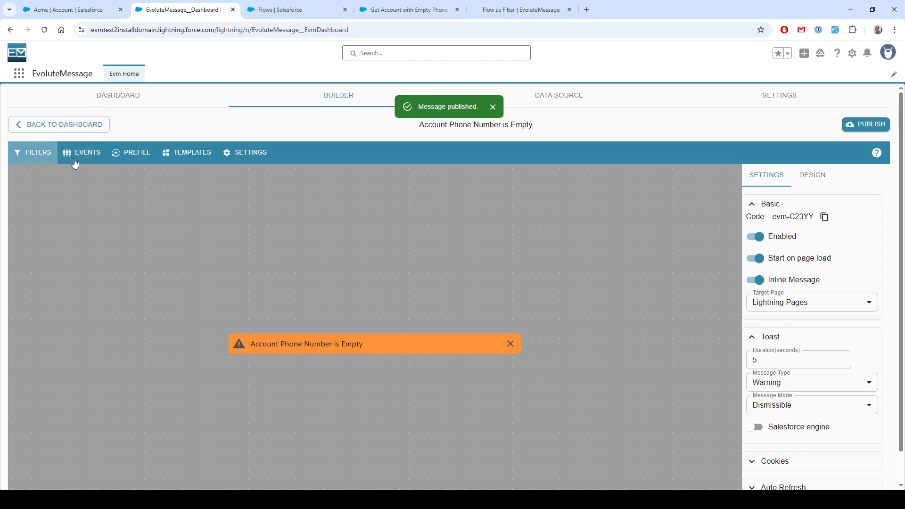
click(87, 14)
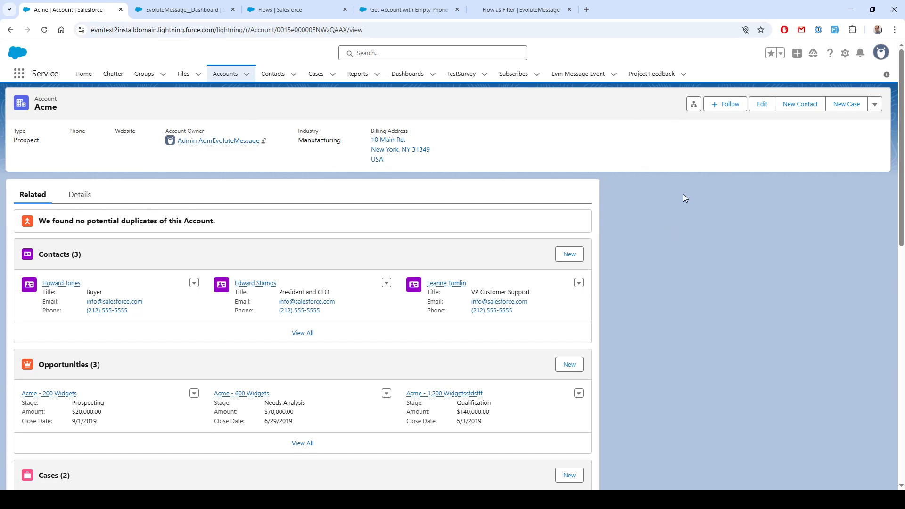
key(ctrl+Tab)
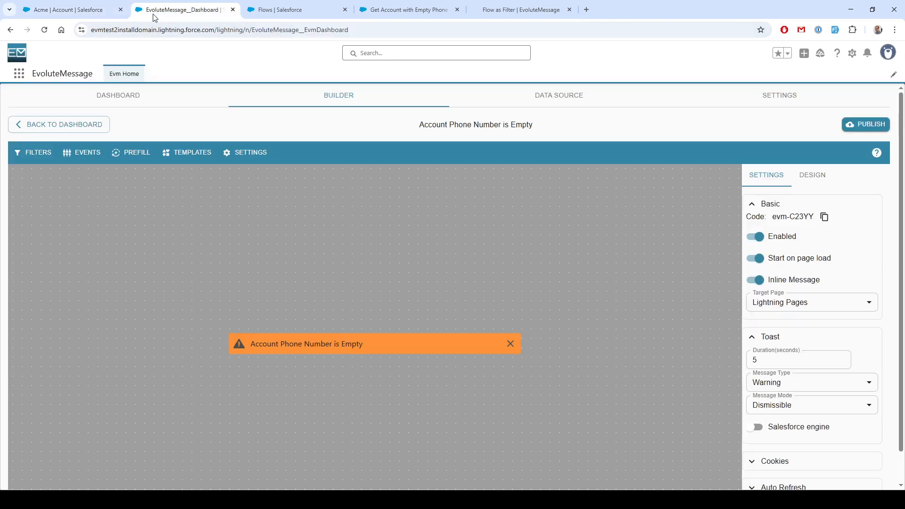
click(36, 155)
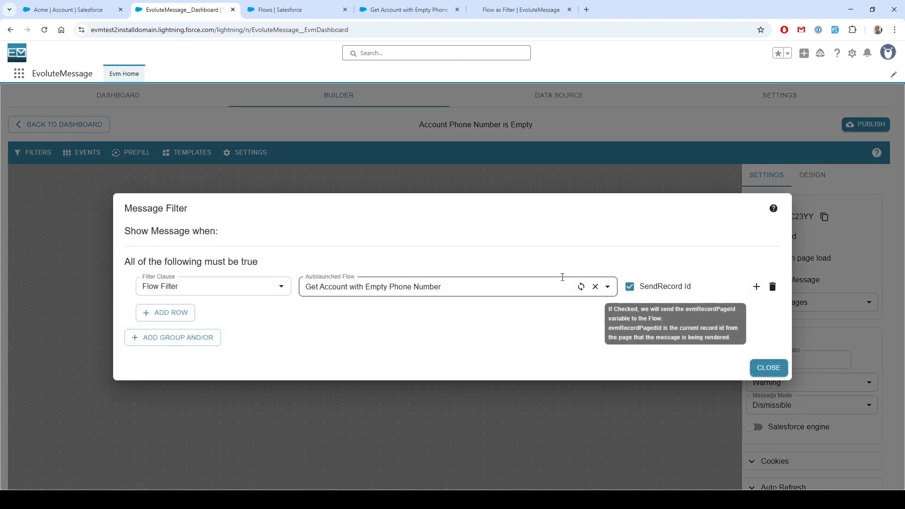
Inspect the flow's Get Records and assignment elements in the debug view
click(72, 10)
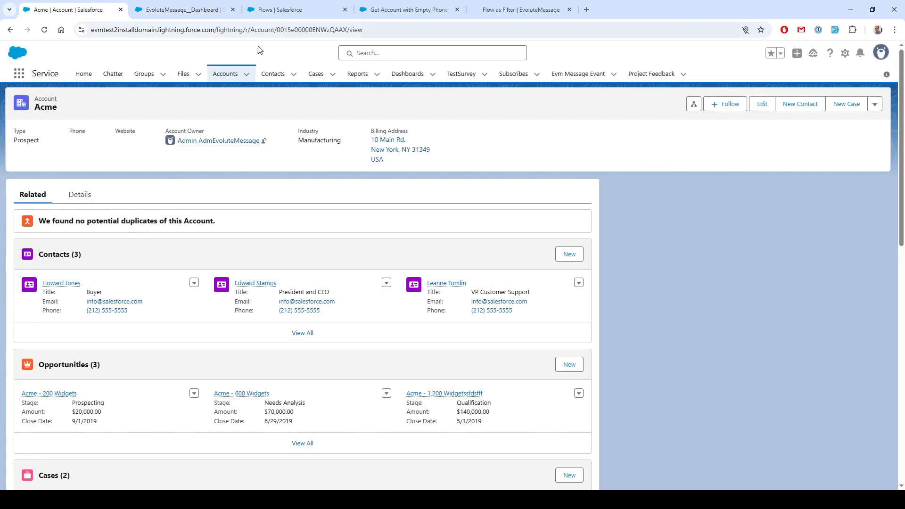
click(169, 4)
click(406, 4)
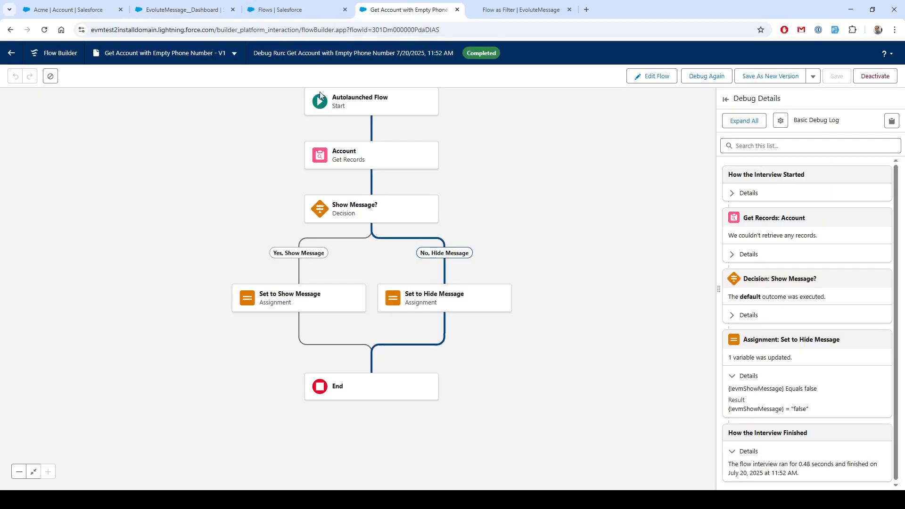
click(317, 307)
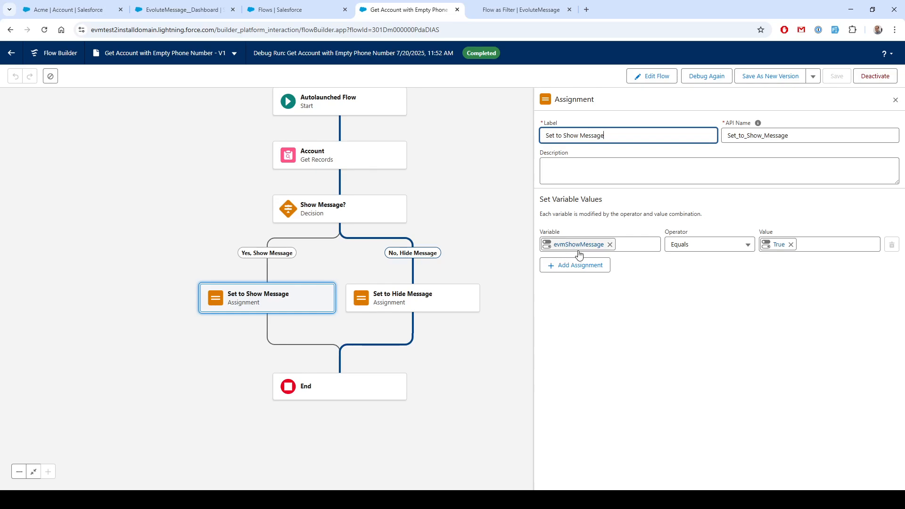
click(393, 303)
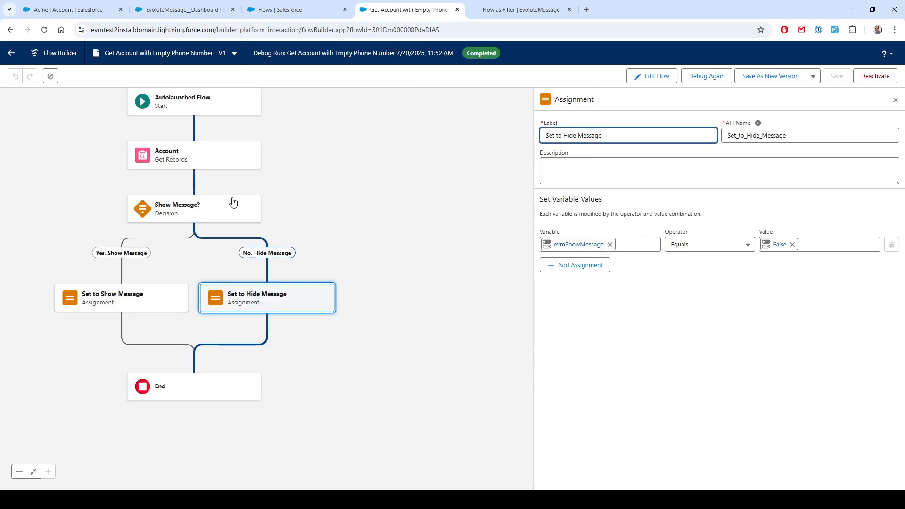
click(170, 165)
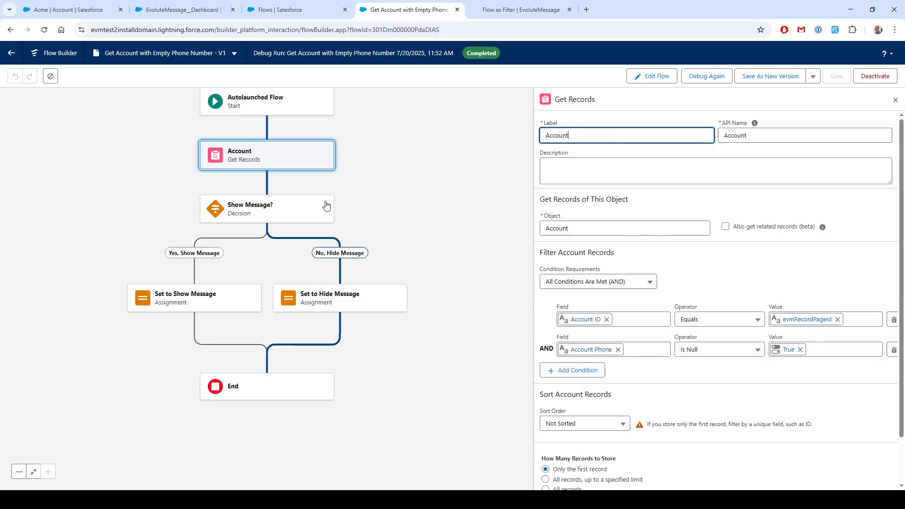
click(204, 310)
click(371, 303)
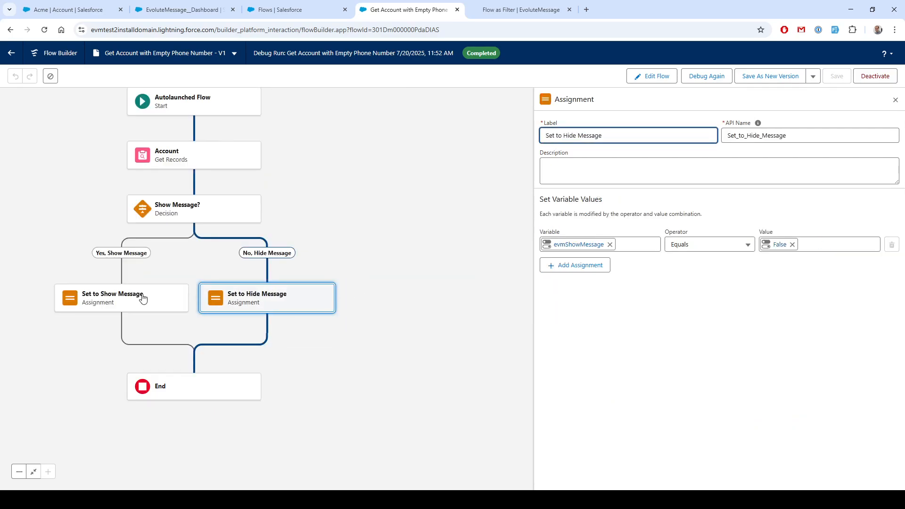
click(143, 298)
Read the Troubleshooting section of the Flow as Filter documentation page
click(189, 7)
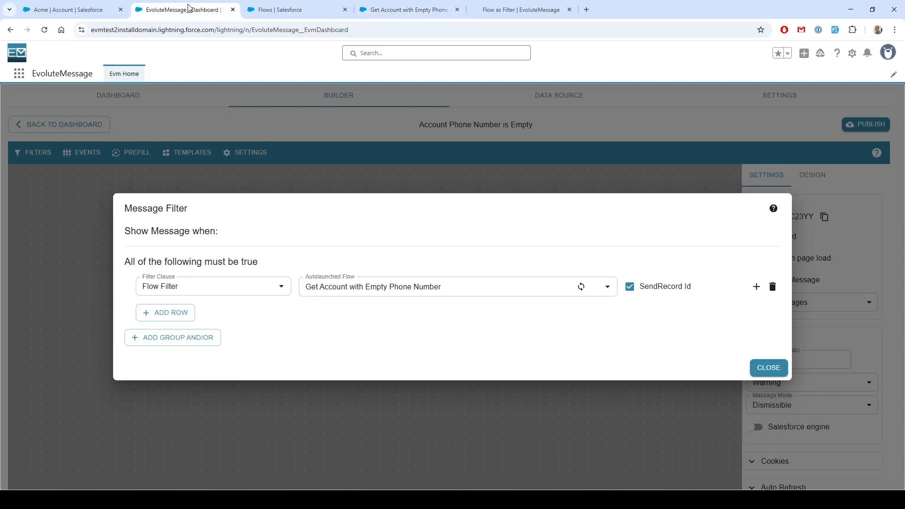
click(285, 10)
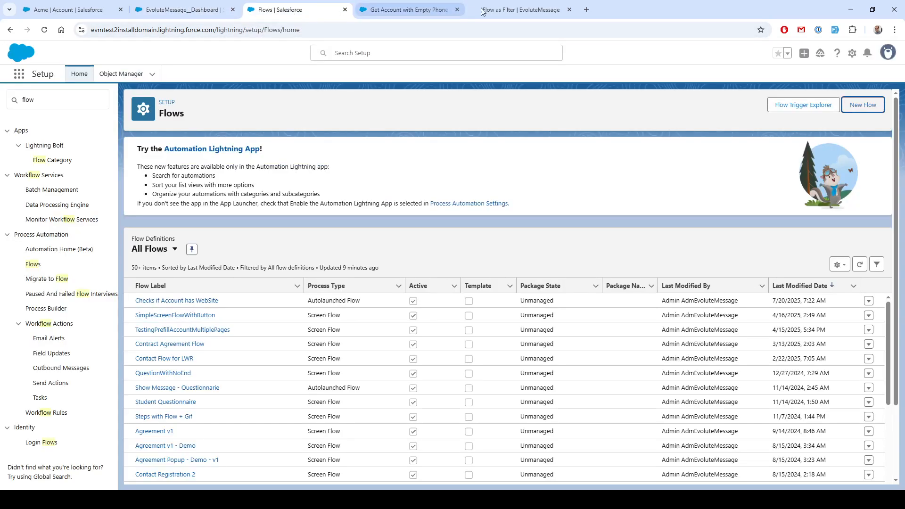
click(508, 7)
scroll(385, 207, down, 14)
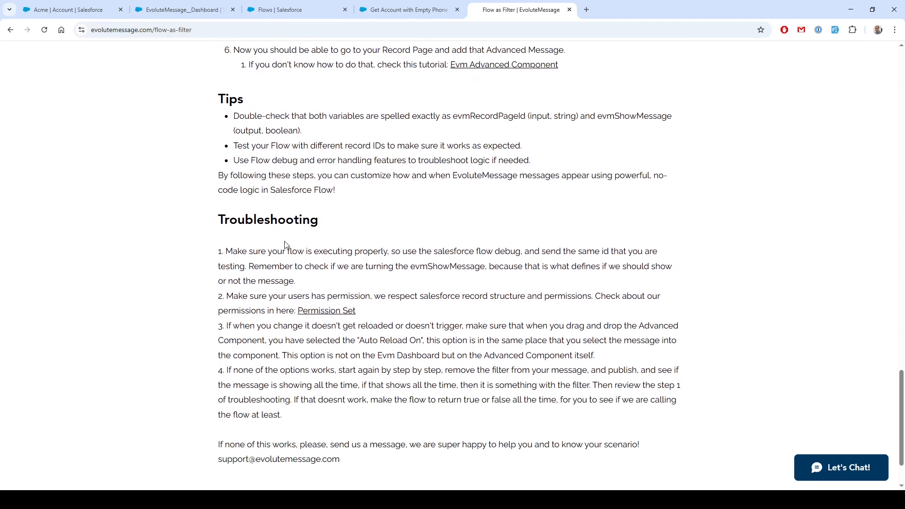
click(175, 4)
click(491, 12)
scroll(365, 367, down, 3)
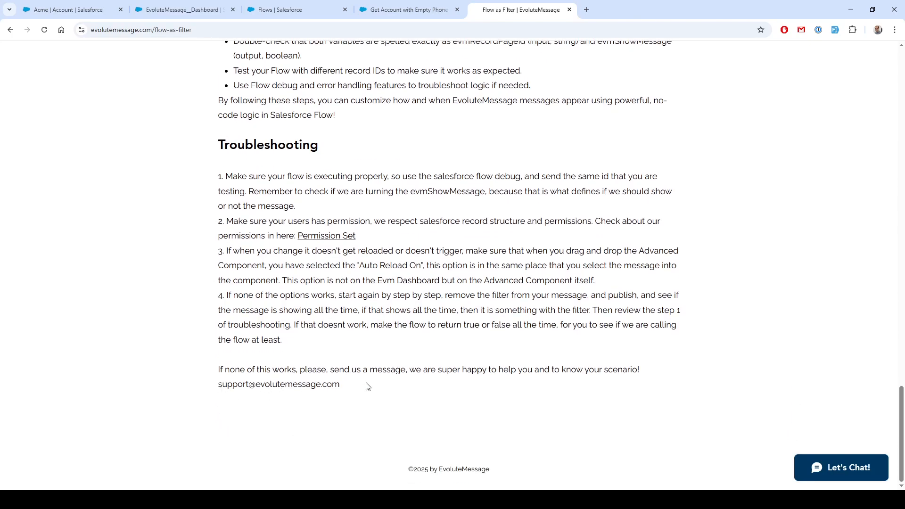
click(188, 4)
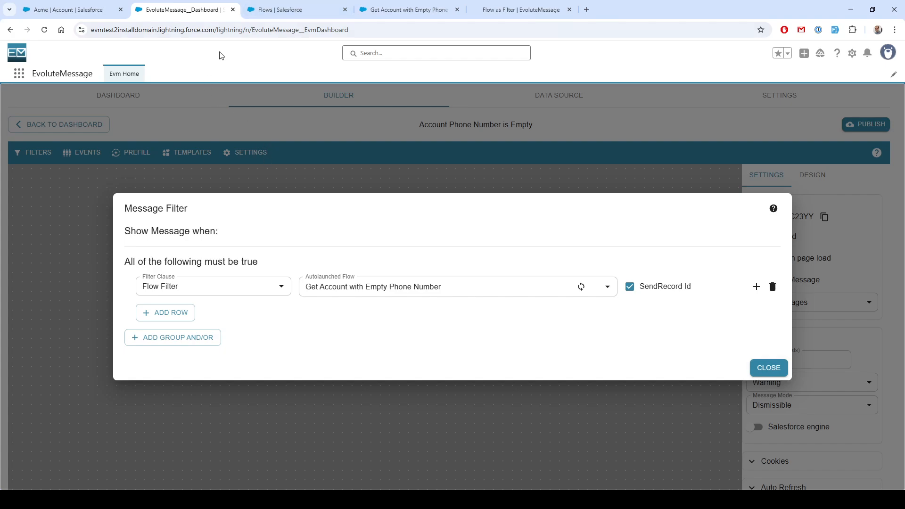